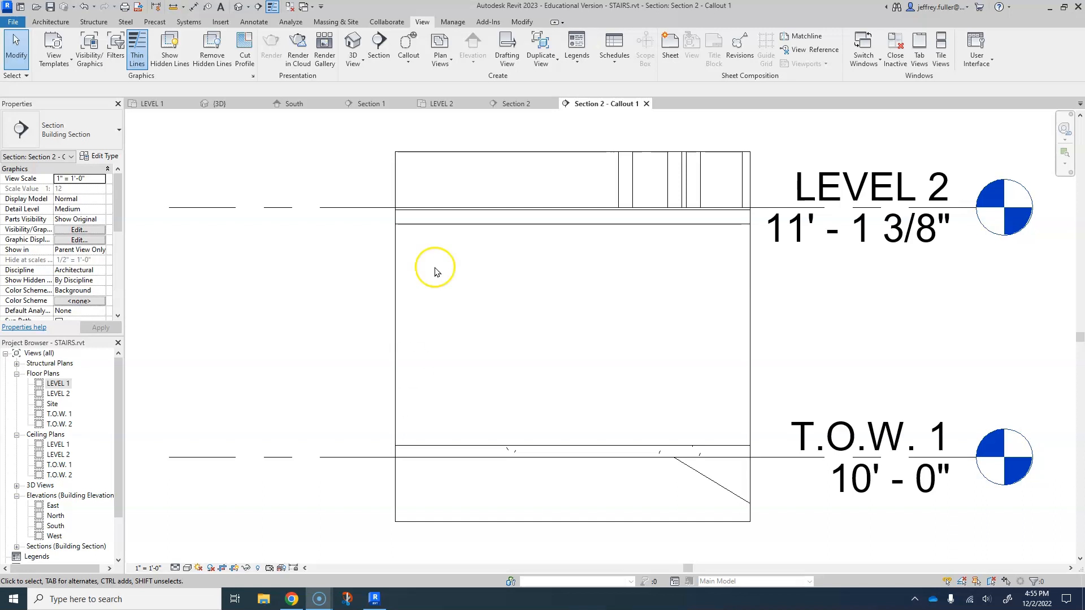
Close all open views except Section 2 and Section 2 - Callout 1
left_click(191, 104)
left_click(192, 104)
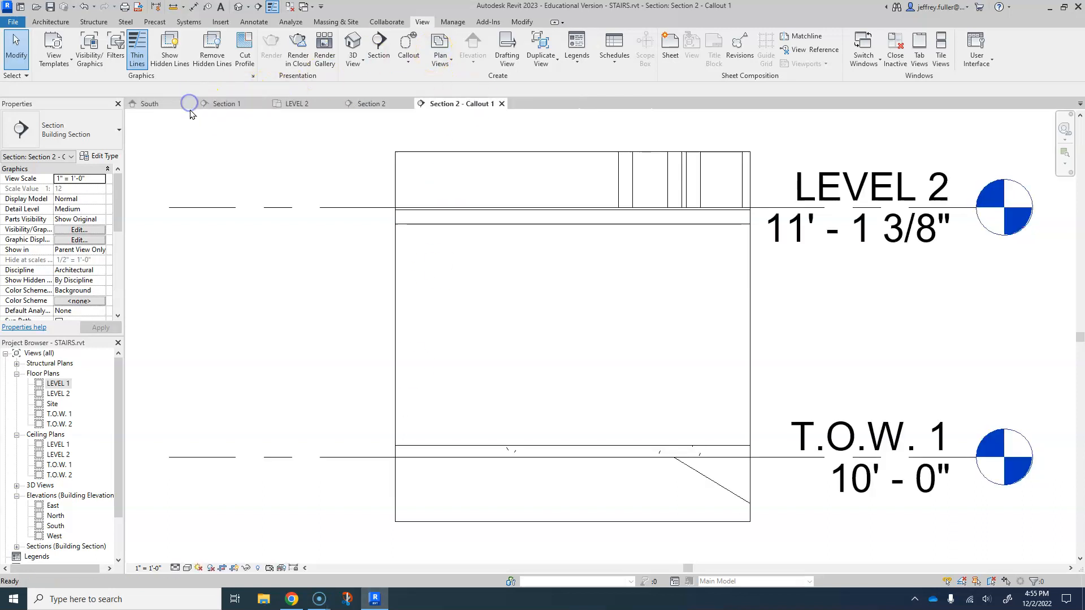
left_click(192, 104)
left_click(192, 104)
left_click(192, 104)
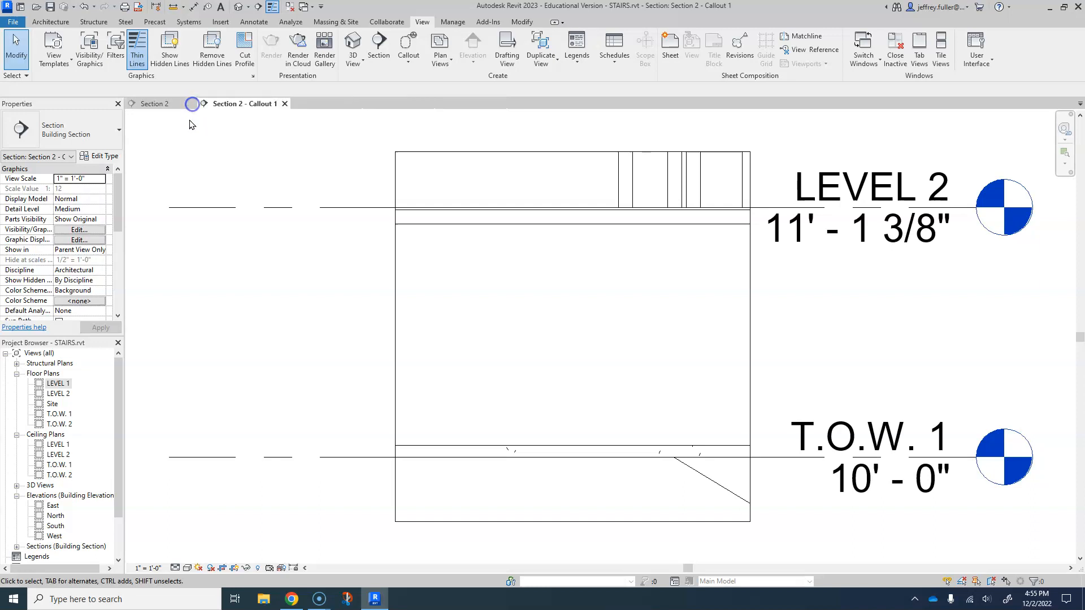
Tile the Section 2 - Callout 1 view side by side with the Section 2 view
left_click(157, 107)
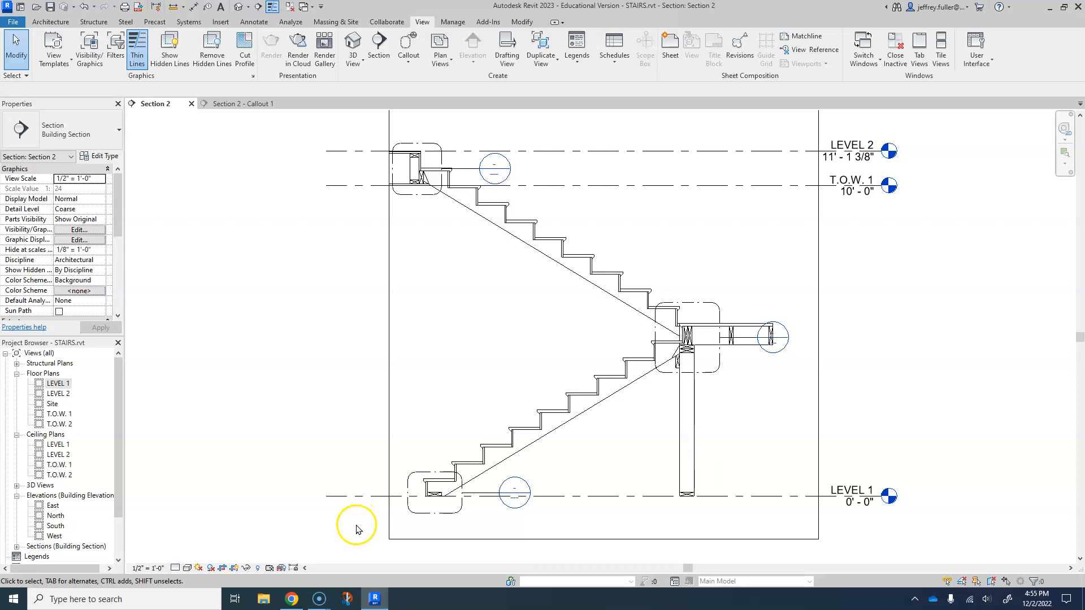
left_click(243, 104)
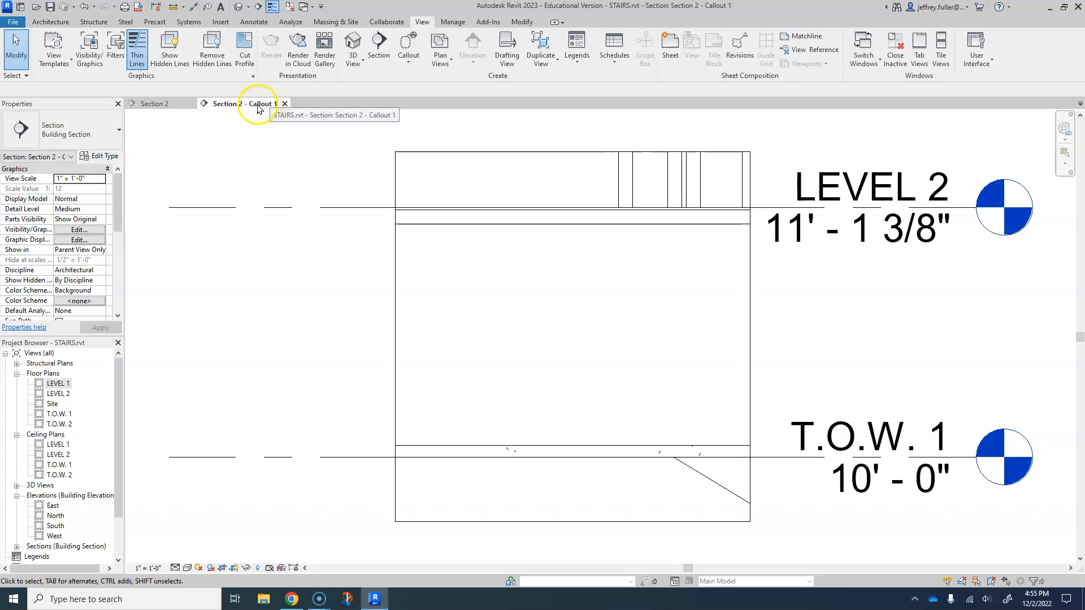
left_click(256, 103)
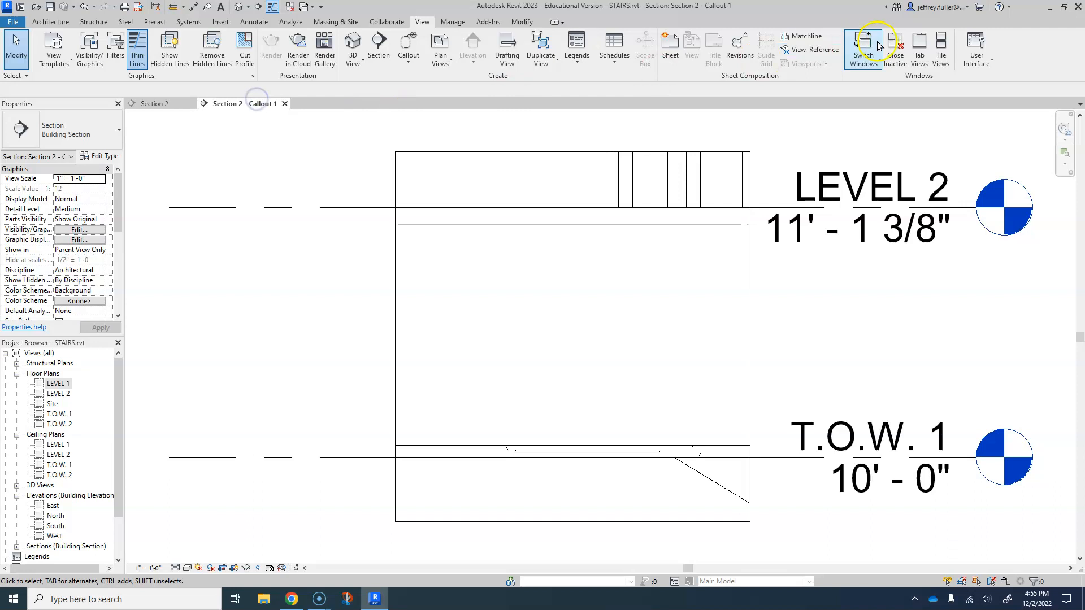
left_click(941, 45)
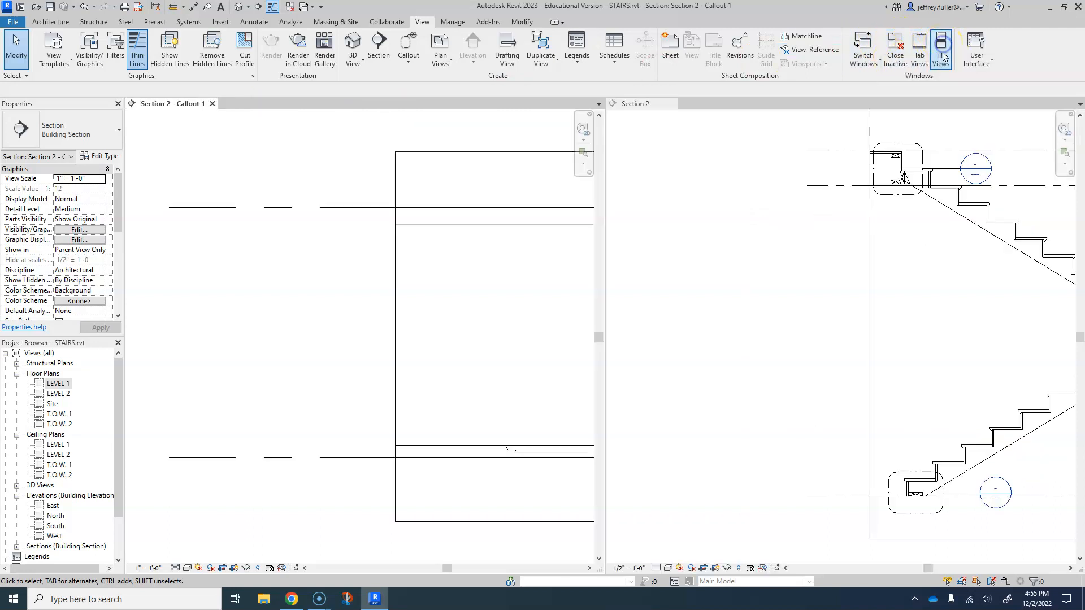
Examine the upper stair-to-floor connection in Section 2 beside the matching Callout 1 view
scroll(852, 272, "down", 3)
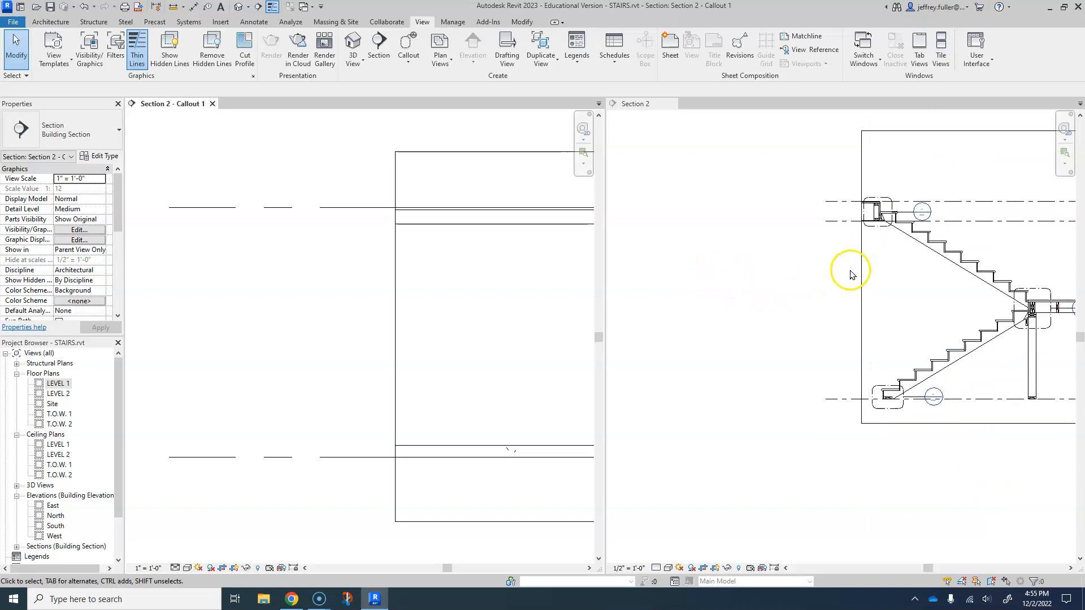
left_click(837, 308)
scroll(732, 322, "up", 5)
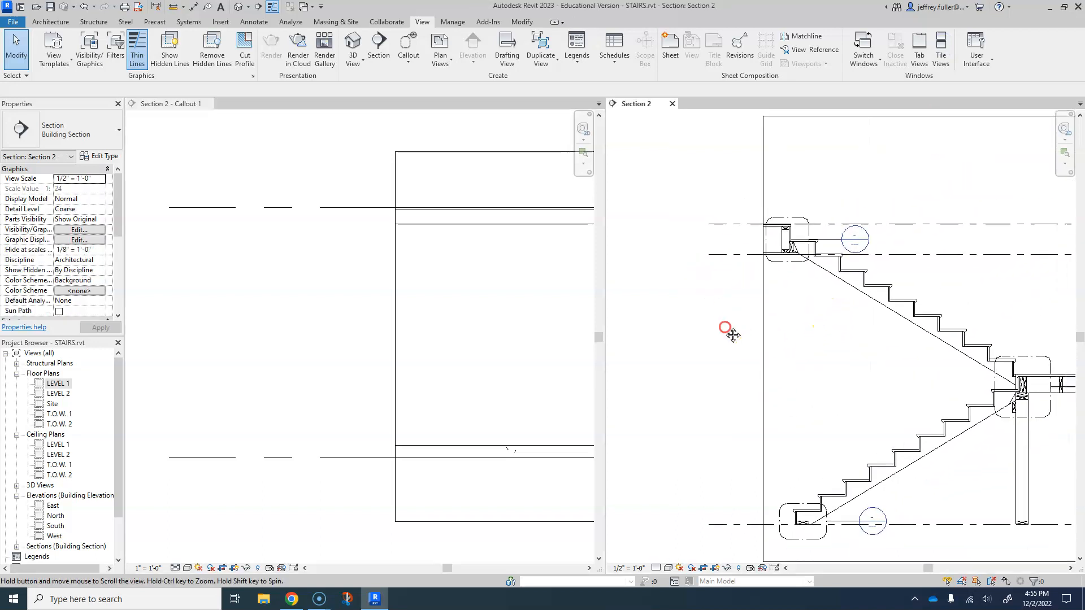
scroll(774, 339, "up", 3)
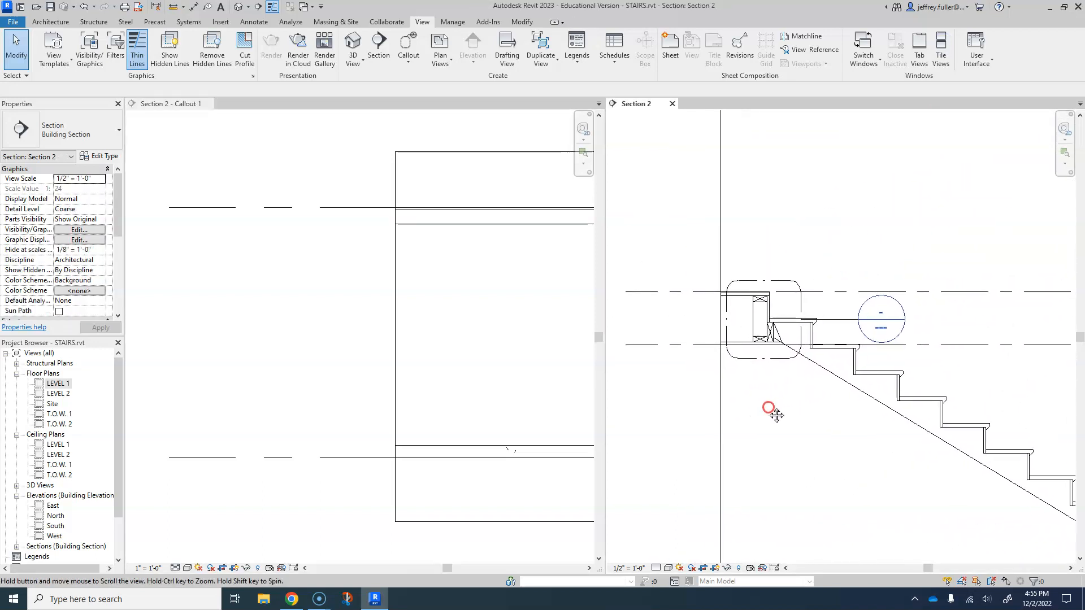
left_click(437, 293)
scroll(436, 294, "down", 4)
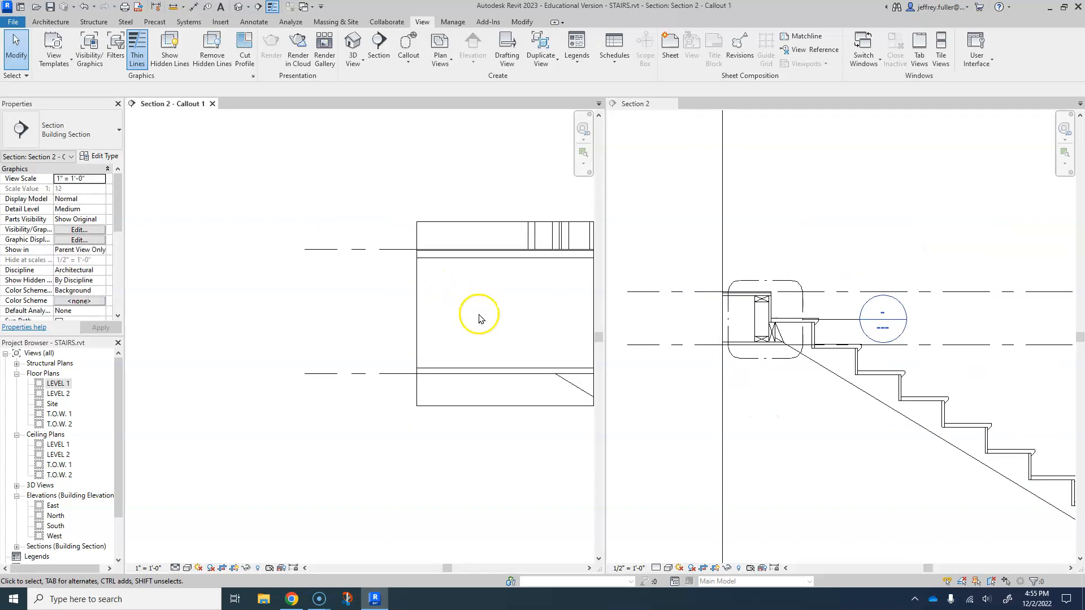
mouse_move(380, 322)
middle_mouse_down()
mouse_move(333, 326)
mouse_move(388, 328)
middle_mouse_up()
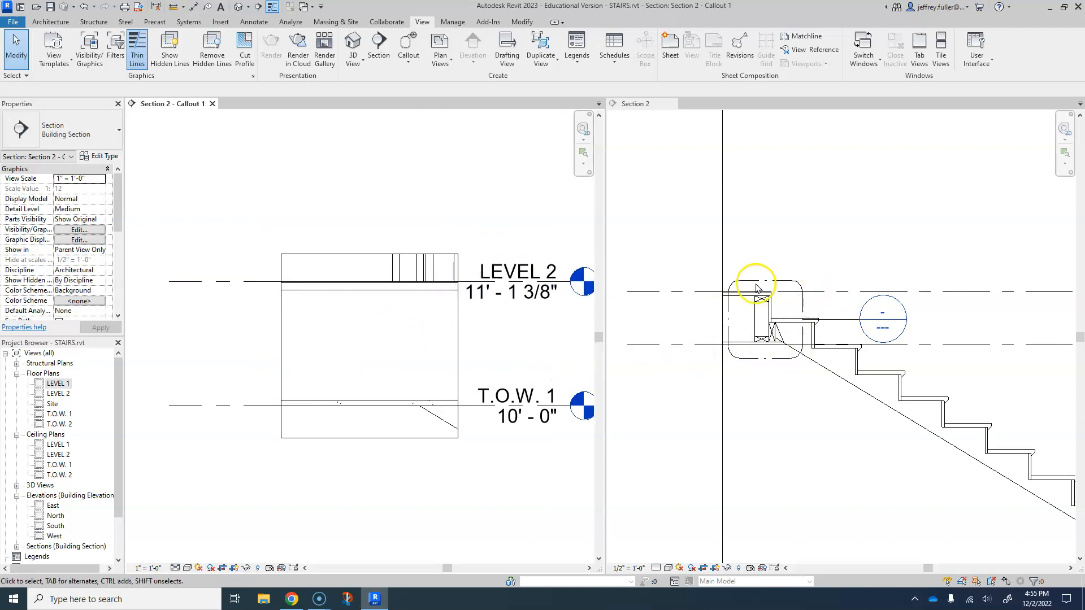
scroll(762, 311, "up", 5)
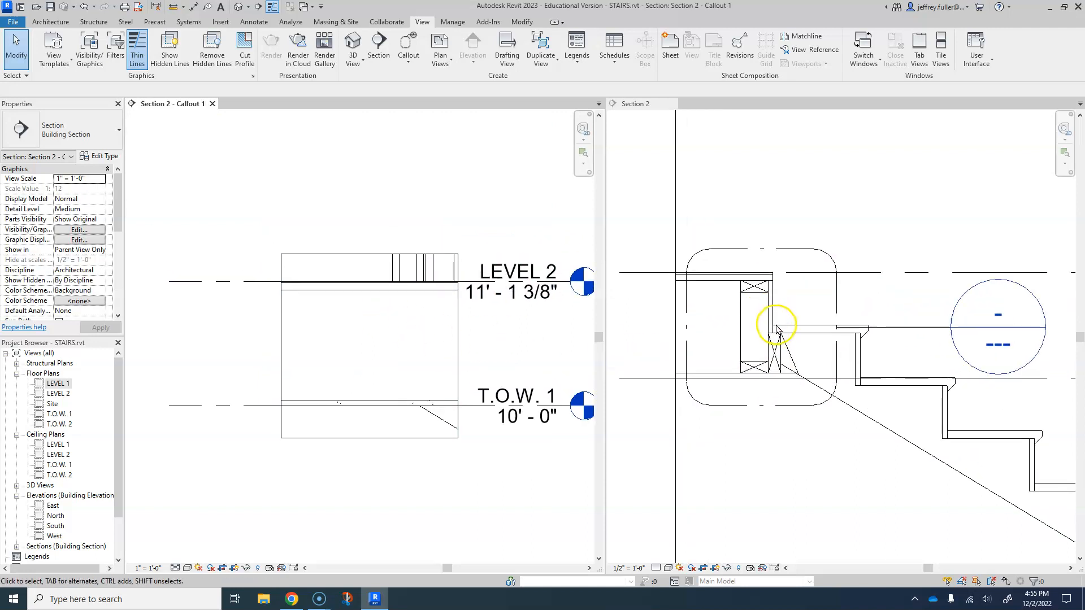
middle_click_drag(827, 353, 886, 347)
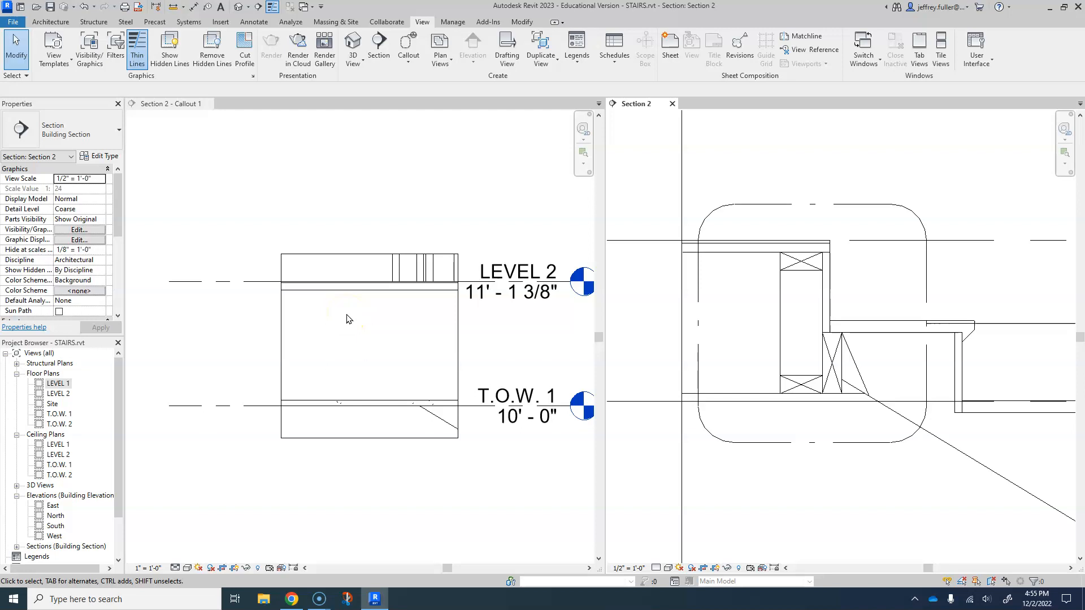
Extend the right edge of the Callout 1 crop region outward past the top tread's nosing
left_click(457, 353)
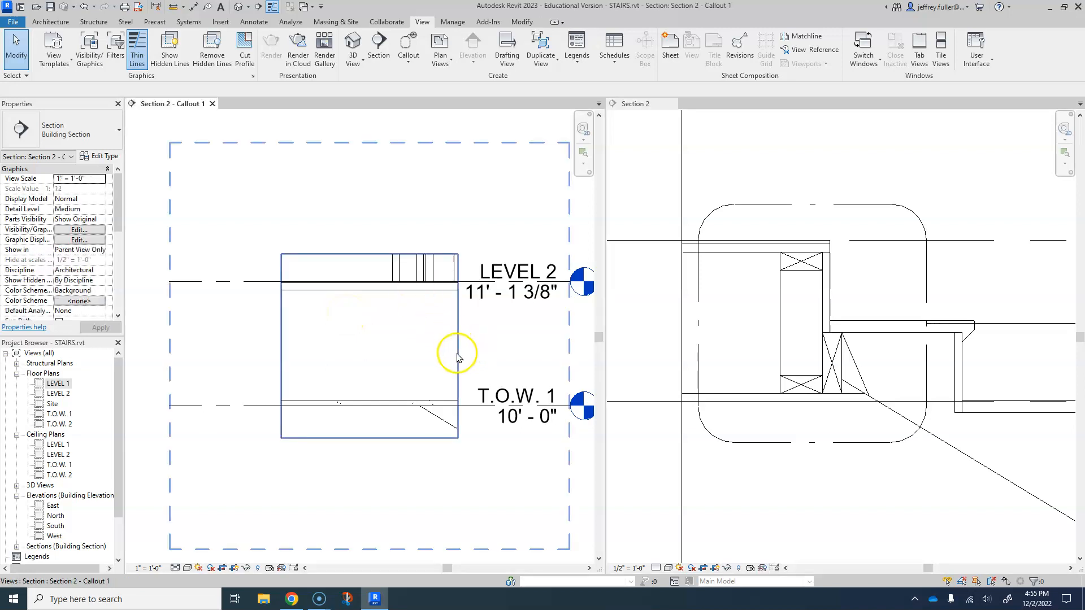
left_click(458, 347)
left_click_drag(458, 346, 561, 346)
middle_click_drag(552, 366, 356, 318)
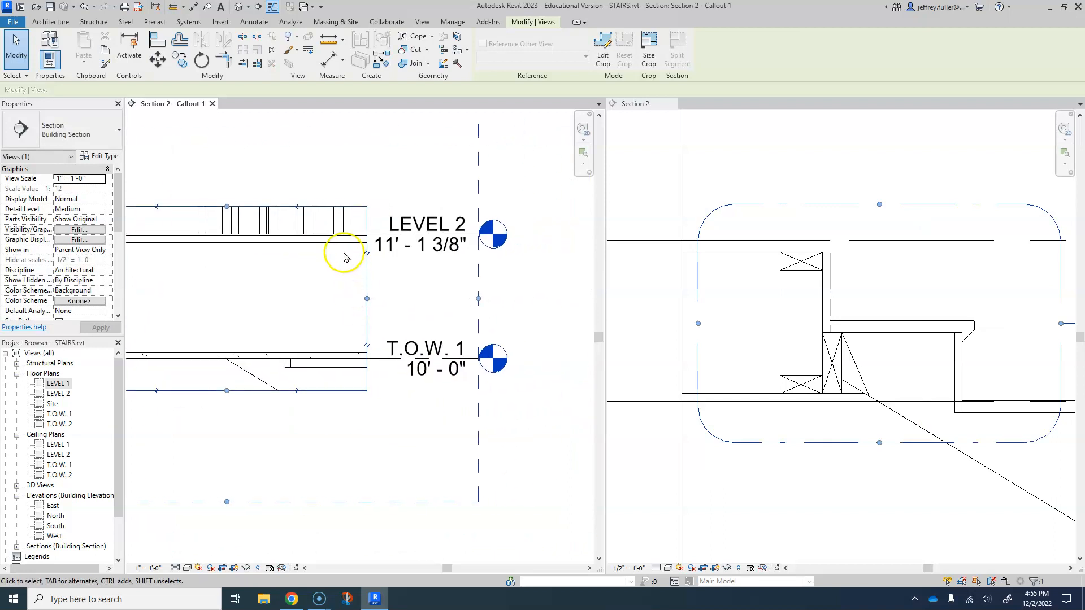
middle_click_drag(344, 249, 446, 313)
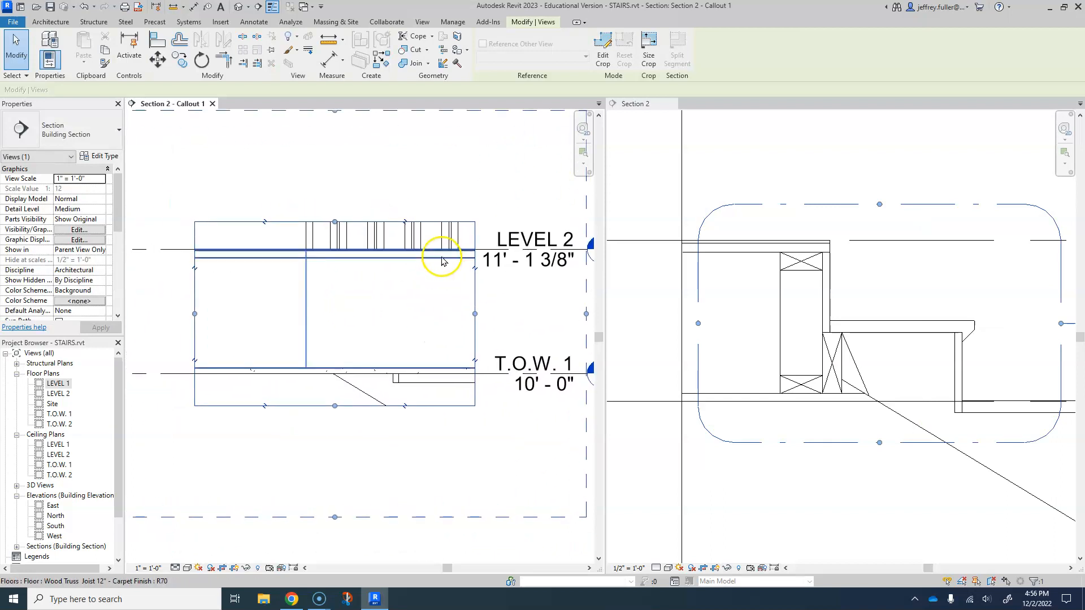
Hide the Level 2 wood truss floor and the 5/8" drywall ceiling elements in the Callout 1 view
left_click(442, 258)
right_click(442, 260)
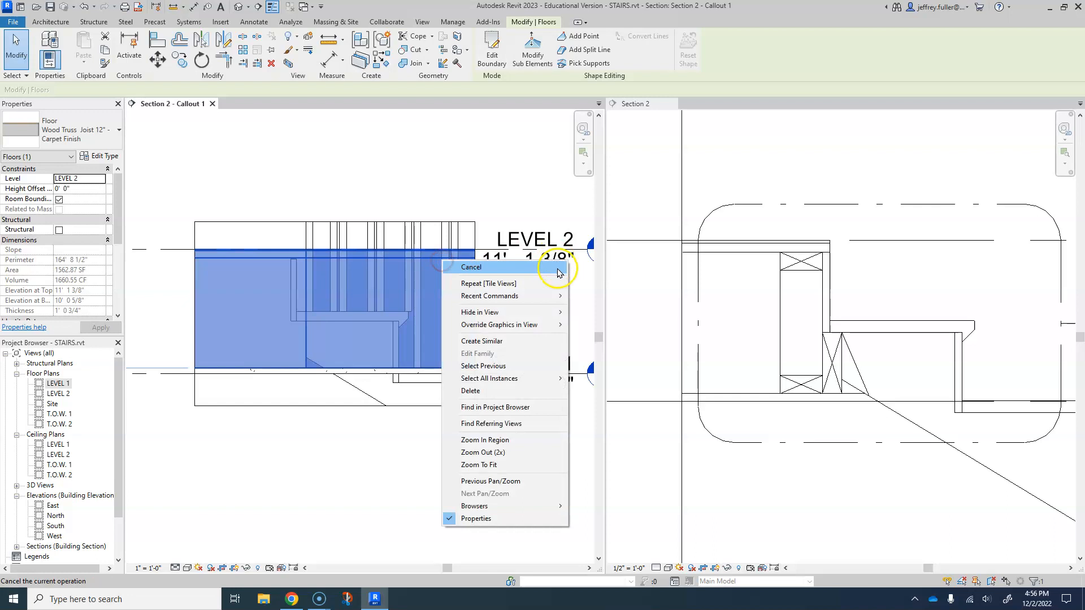
mouse_move(512, 313)
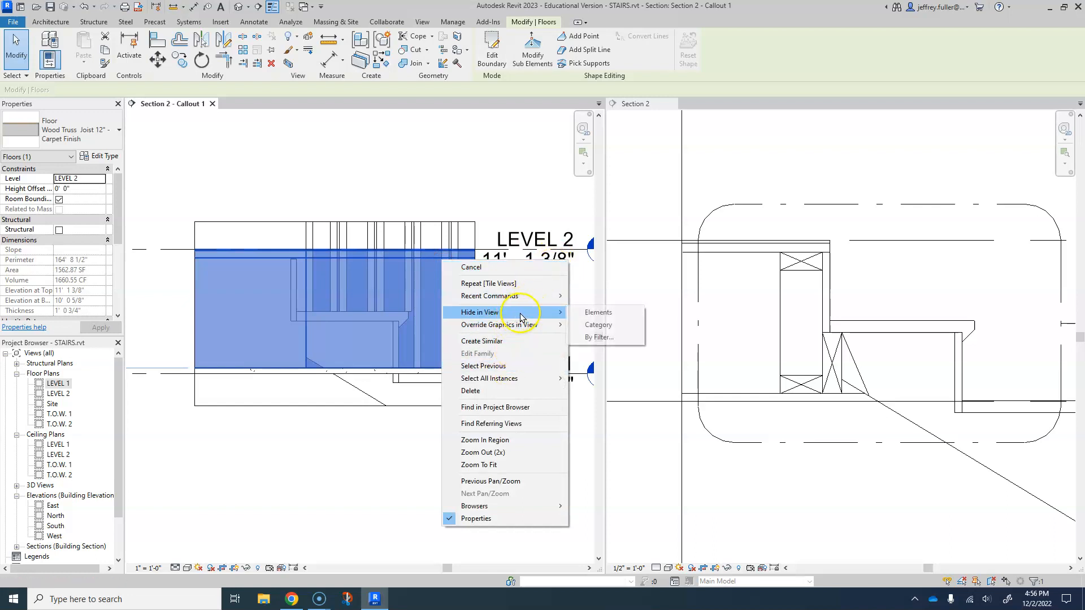
left_click(575, 315)
left_click(386, 371)
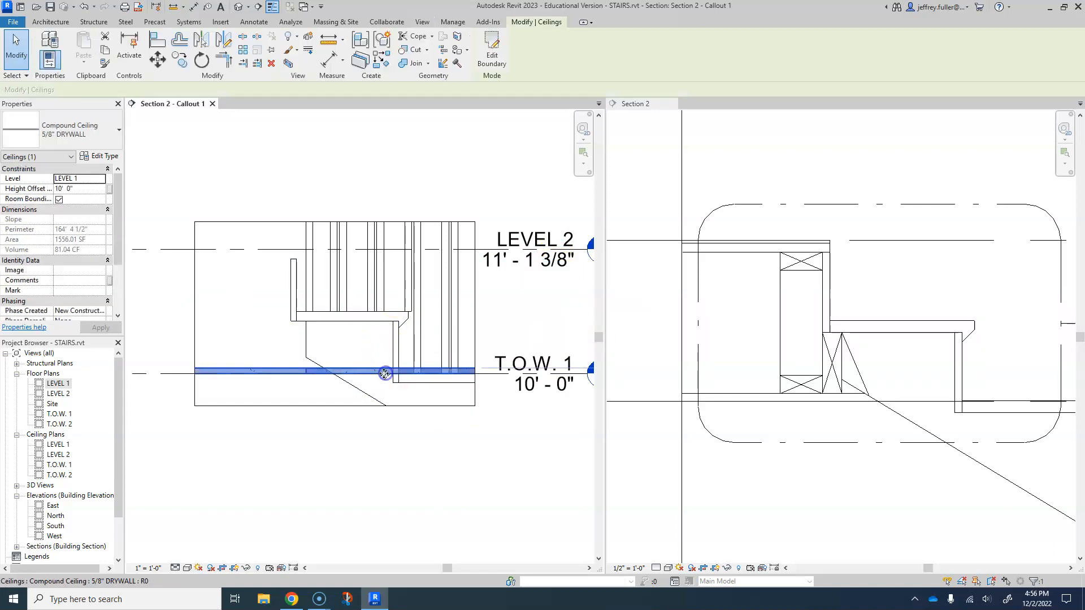
right_click(386, 372)
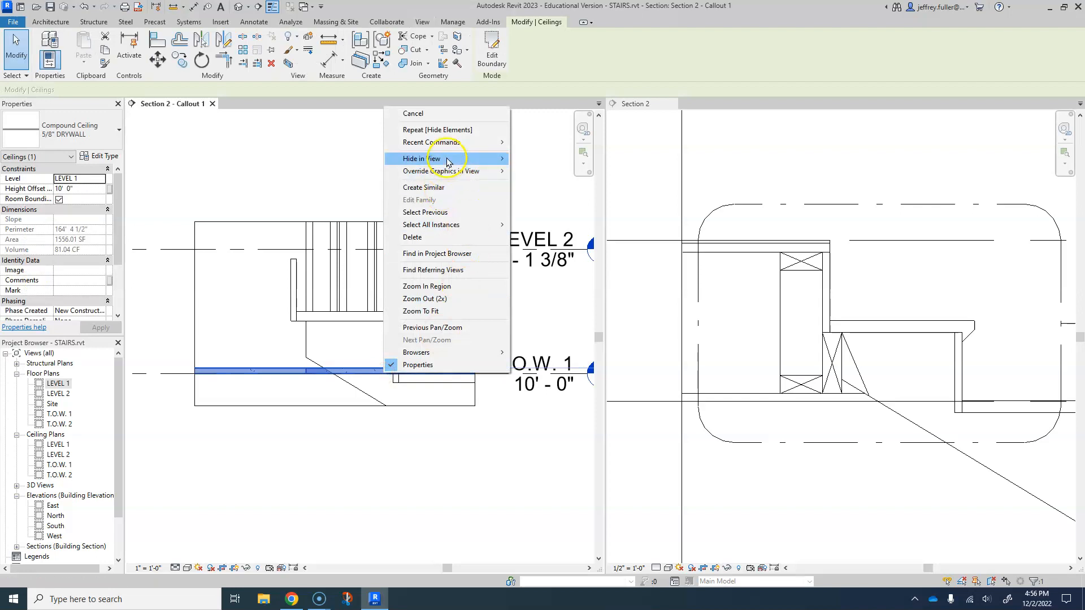
left_click(515, 161)
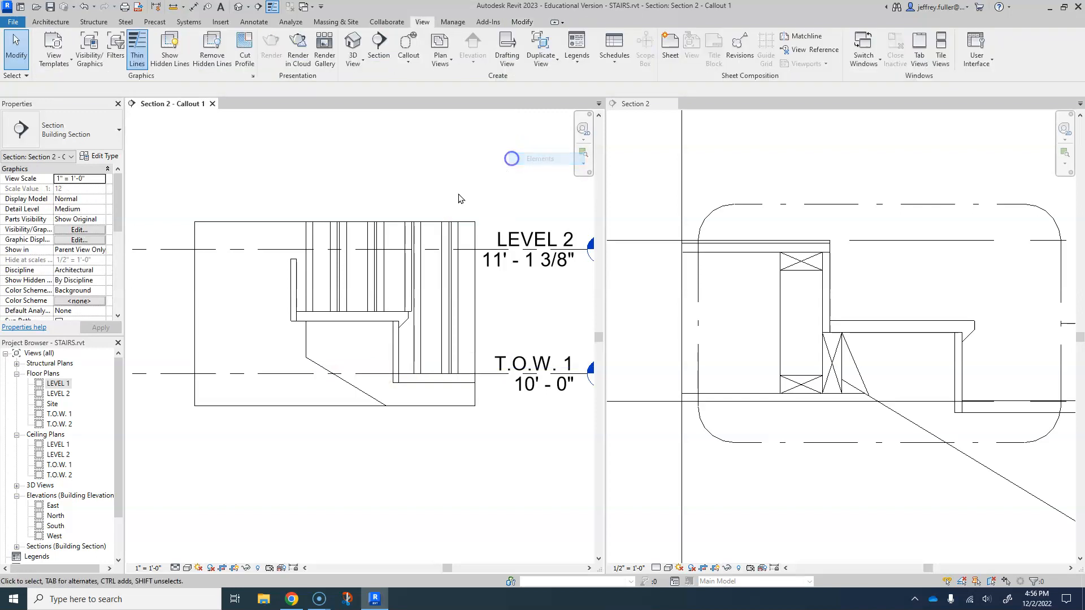
Hide both Handrail - Rectangular railings as elements in the Callout 1 view
left_click(340, 257)
right_click(342, 261)
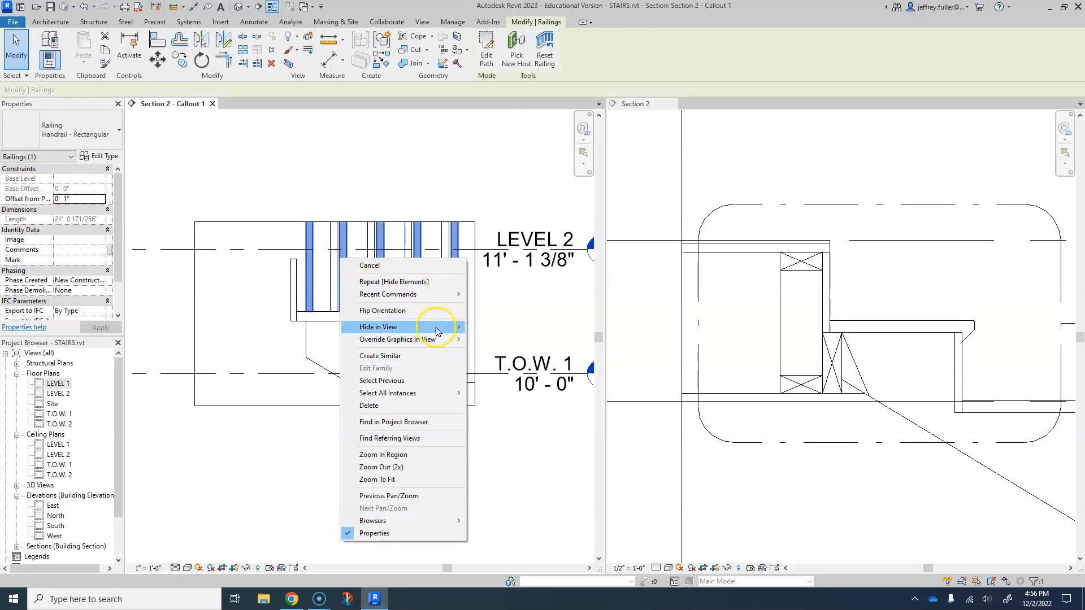
left_click(475, 330)
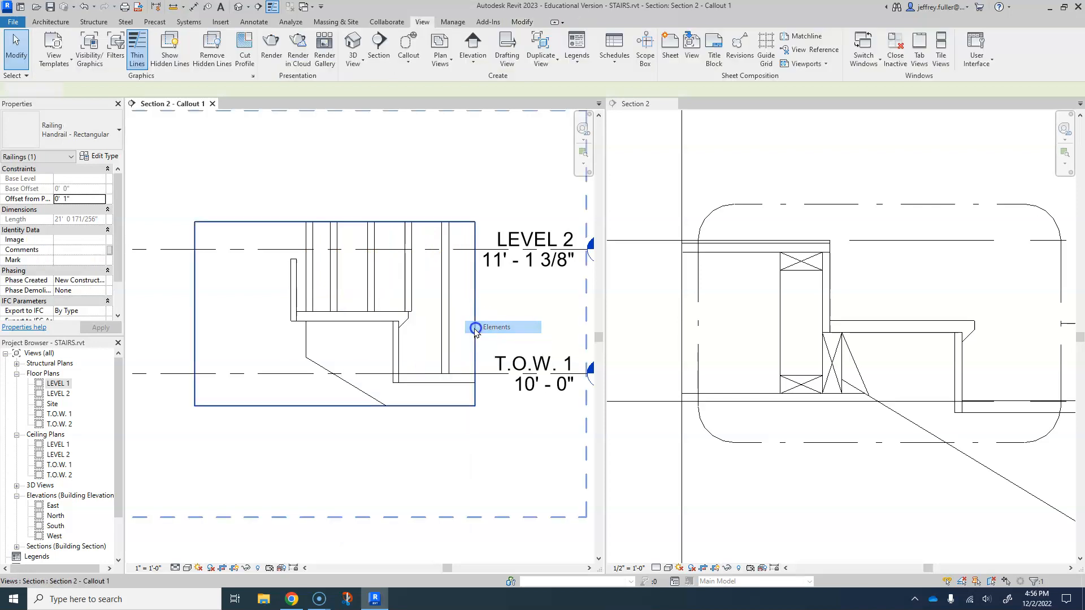
left_click(340, 287)
right_click(341, 290)
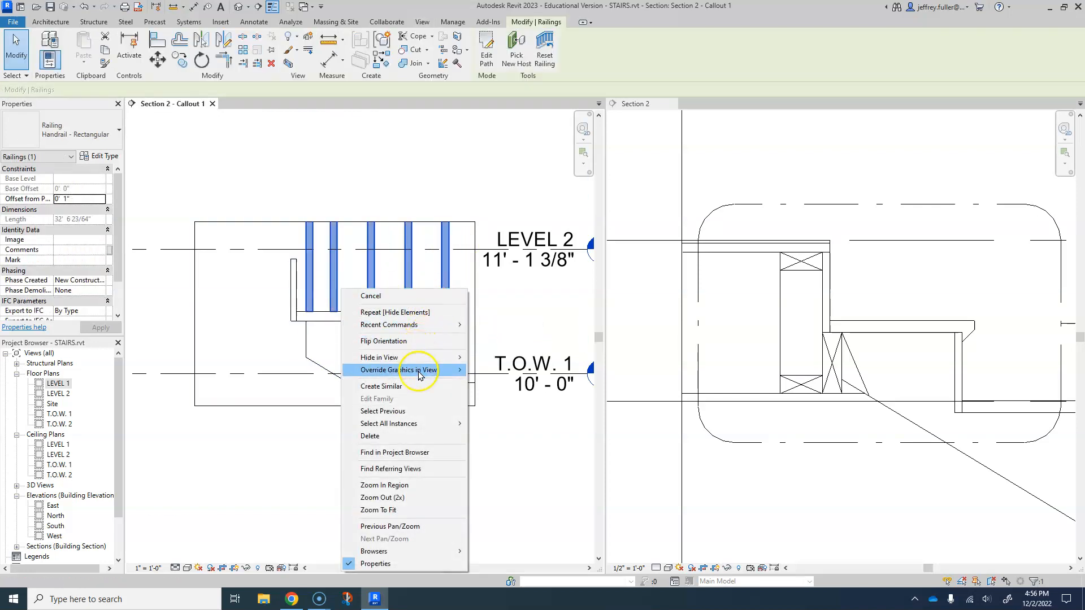
mouse_move(416, 358)
left_click(488, 361)
Extend the Callout 1 crop region downward below T.O.W. 1 and outward on its left side
middle_click_drag(485, 358, 316, 258)
middle_click_drag(351, 312, 427, 396)
left_click(377, 363)
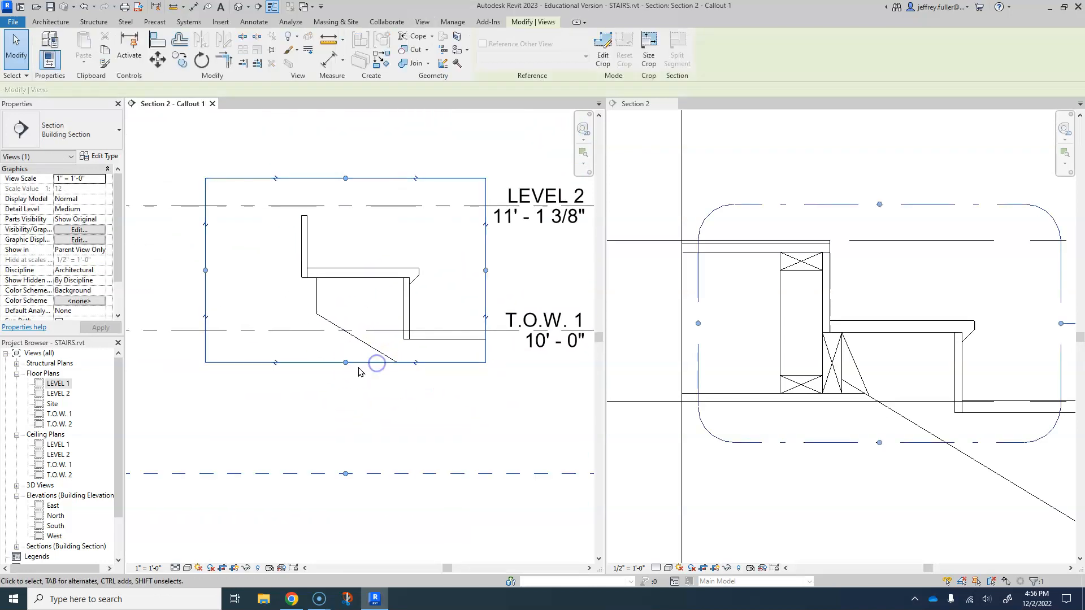
left_click_drag(346, 361, 339, 422)
scroll(339, 422, "down", 1)
middle_click_drag(339, 422, 523, 444)
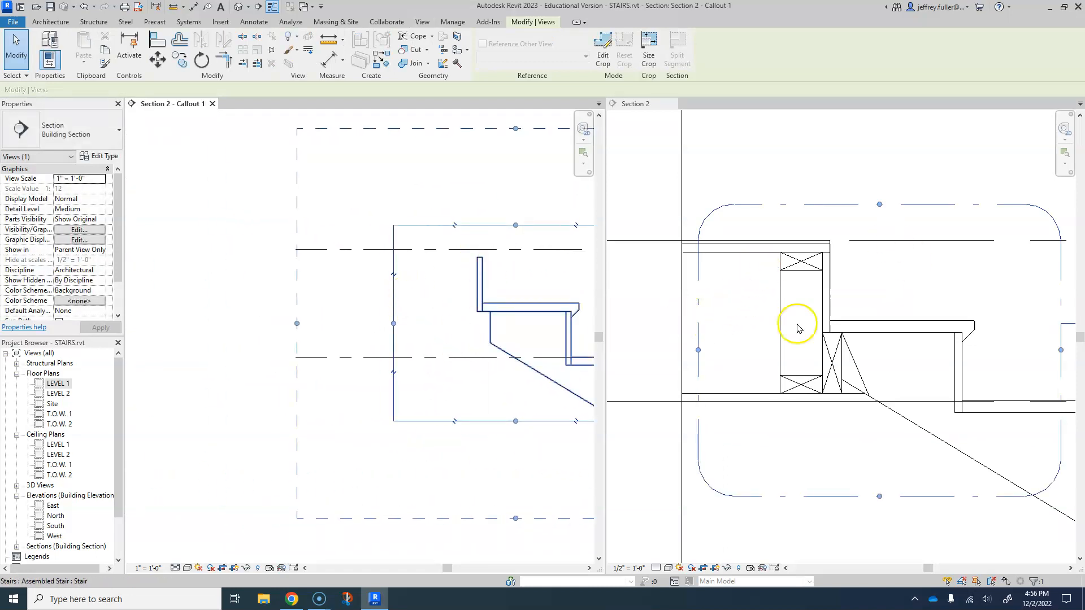
left_click_drag(393, 324, 365, 324)
middle_click_drag(392, 347, 355, 381)
left_click(305, 366)
scroll(301, 371, "down", 1)
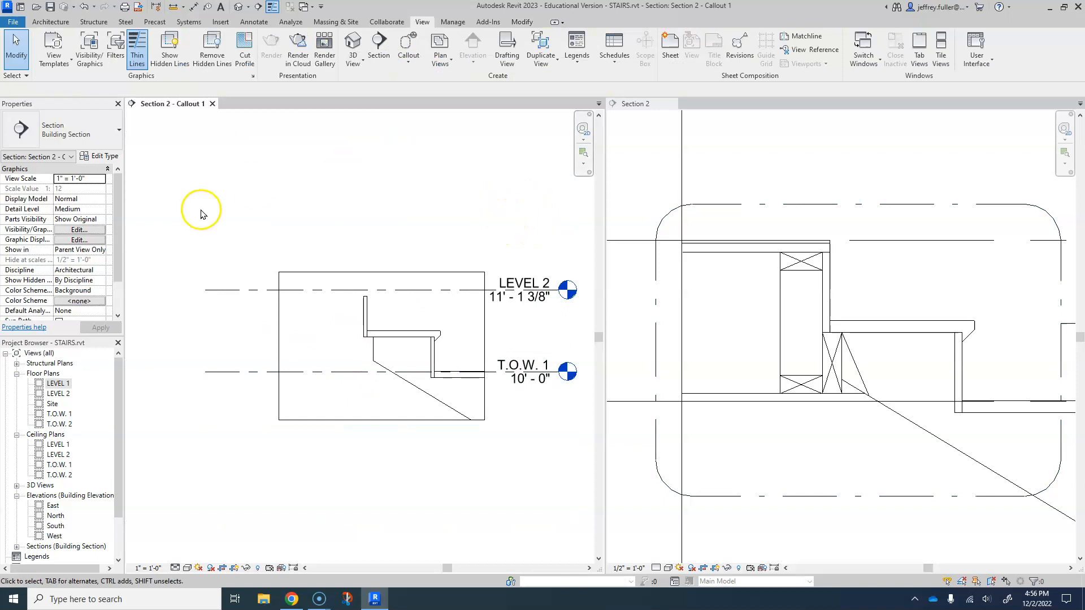
Draw a Thin Lines detail line in Callout 1 along Level 2, from the left crop edge to above the top riser's outer face
middle_click_drag(468, 250, 418, 240)
scroll(335, 359, "up", 1)
middle_click_drag(335, 363, 497, 337)
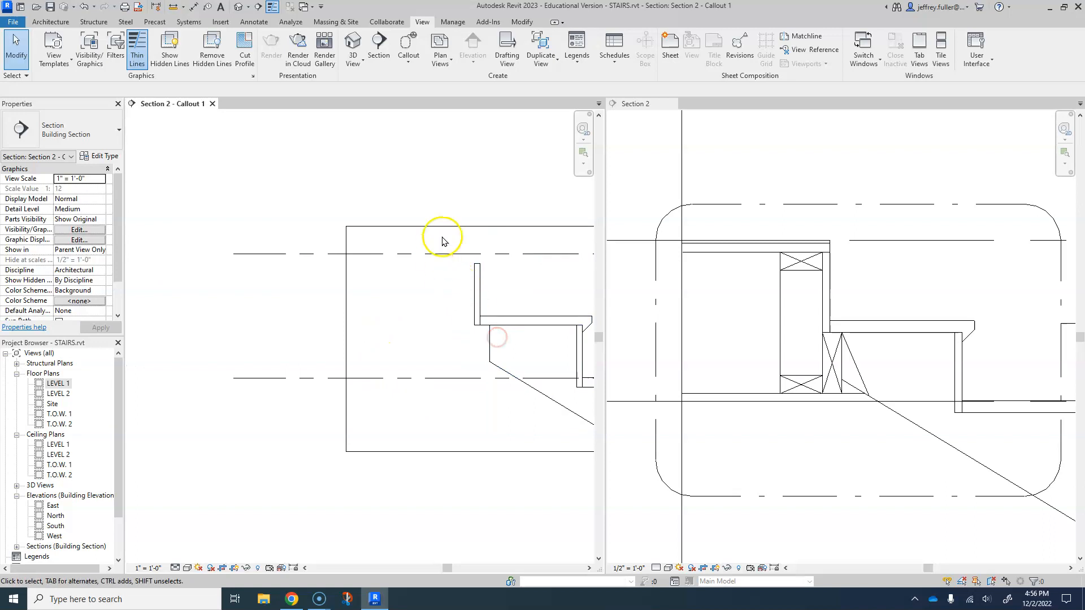
left_click(704, 336)
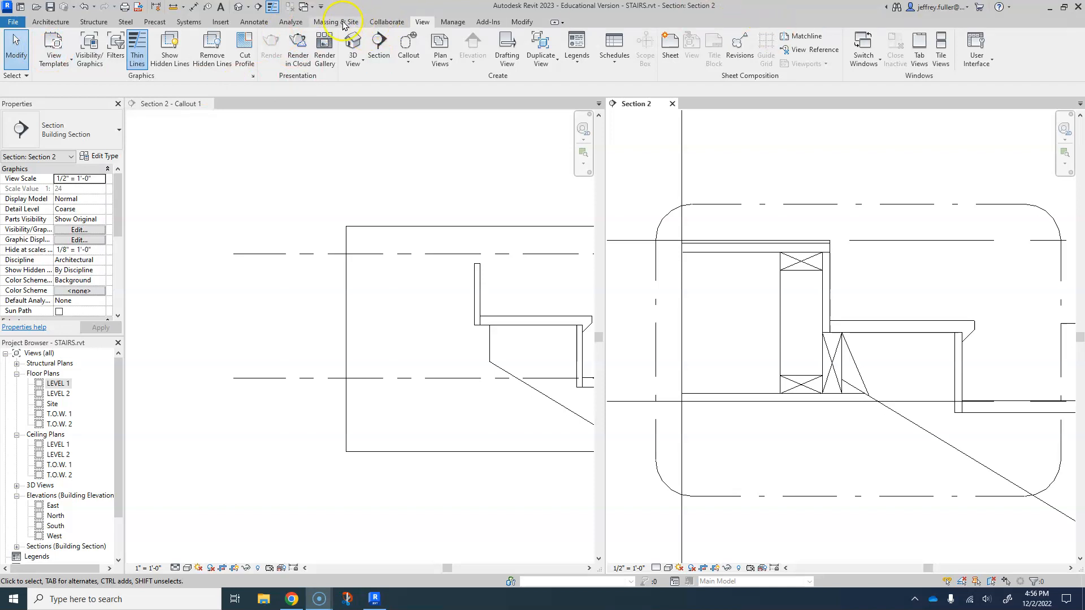
left_click(250, 22)
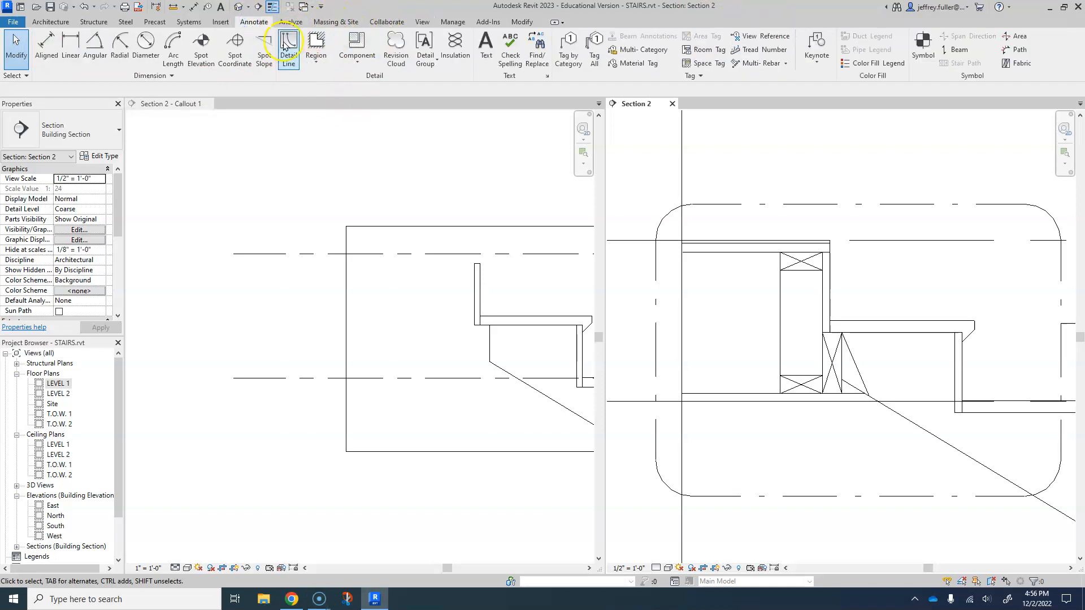
left_click(289, 46)
scroll(440, 291, "up", 3)
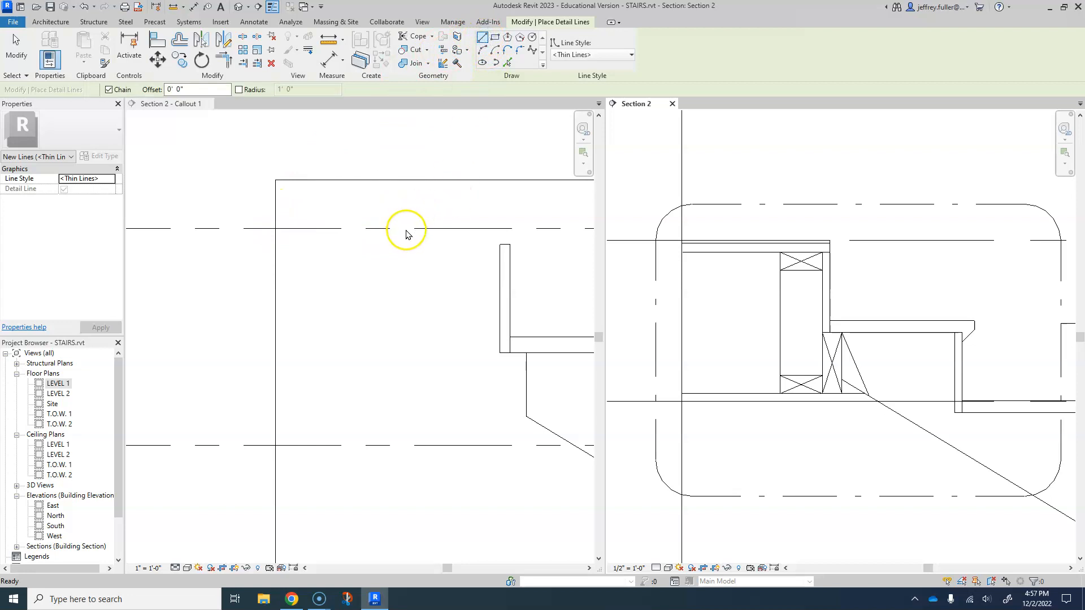
left_click(380, 251)
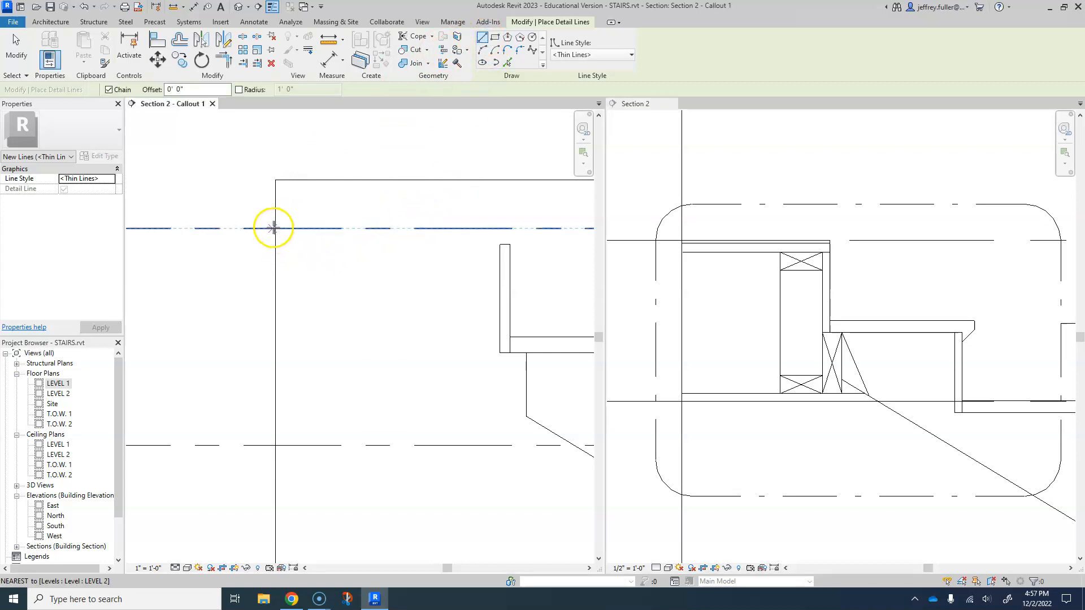
left_click(275, 229)
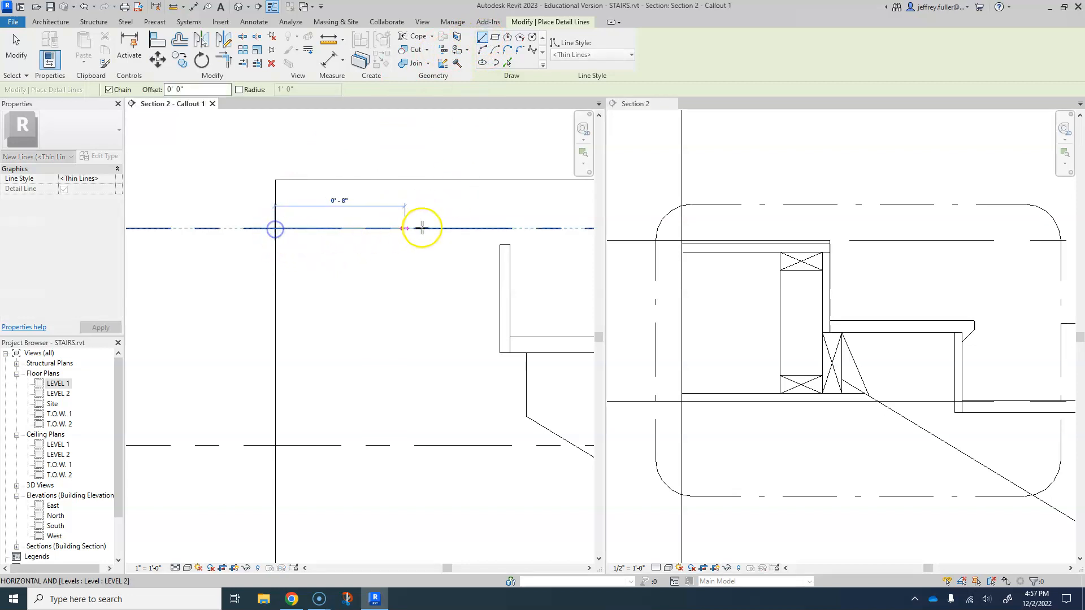
scroll(515, 228, "up", 3)
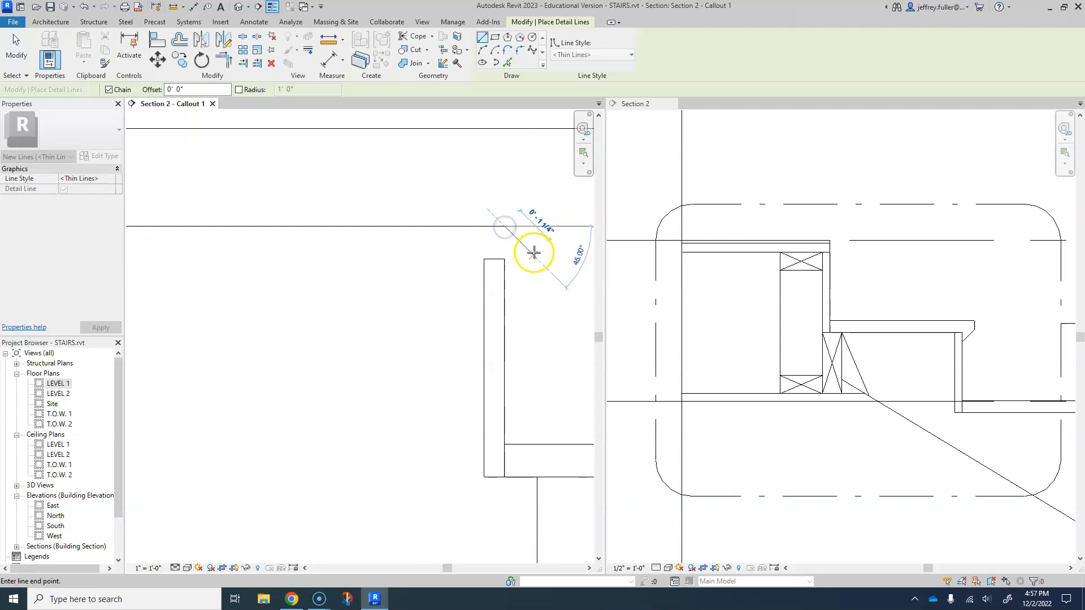
key("Escape")
key("Escape")
scroll(387, 199, "down", 2)
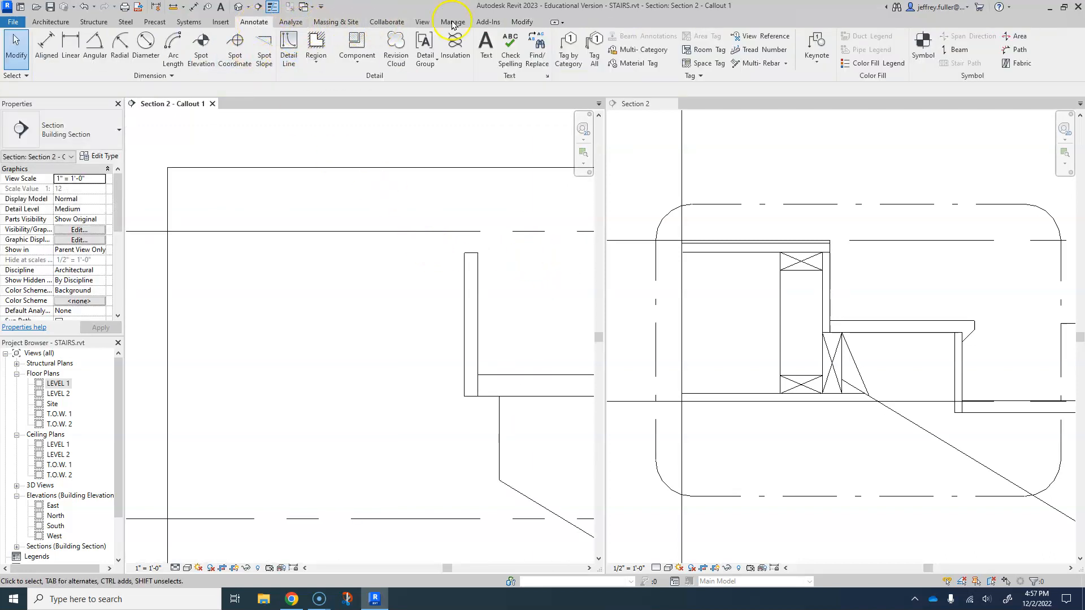
Offset a copy of the Level 2 detail line 1/4" downward
left_click(522, 22)
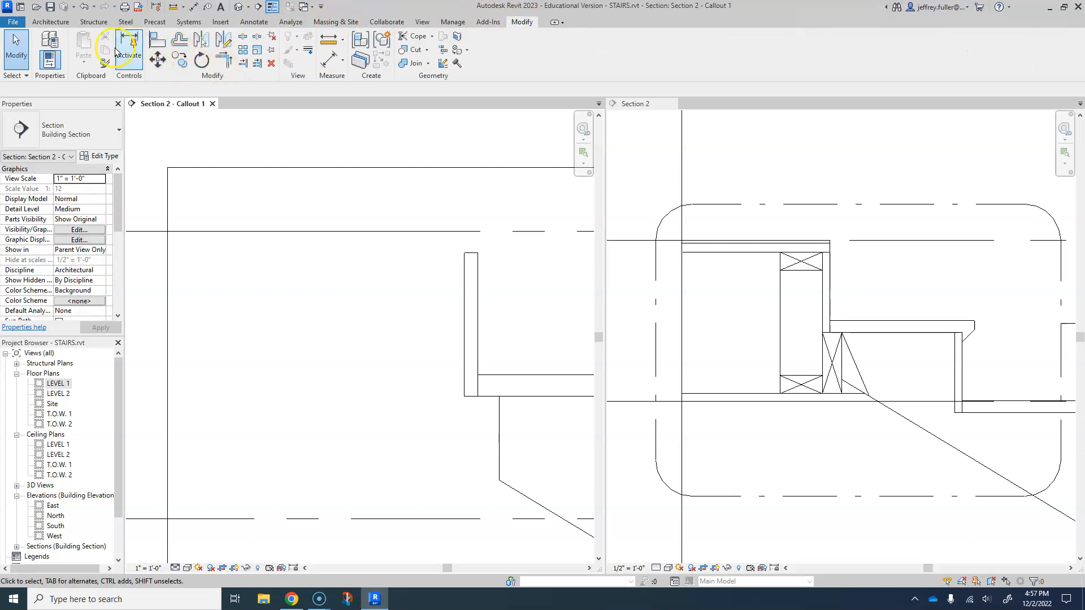
left_click(180, 40)
double_click(157, 89)
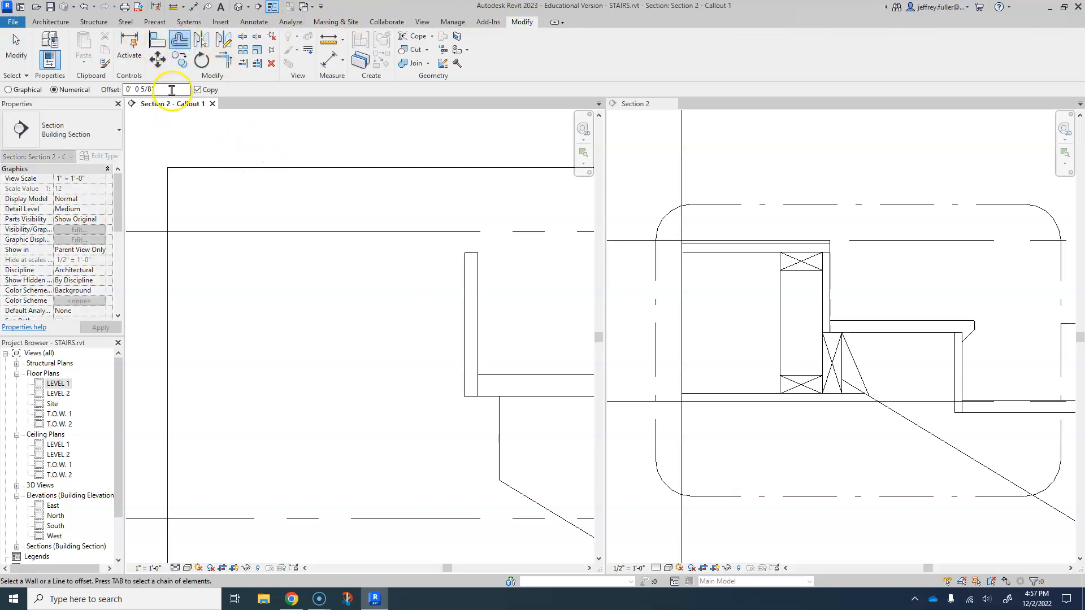
type("1/4")
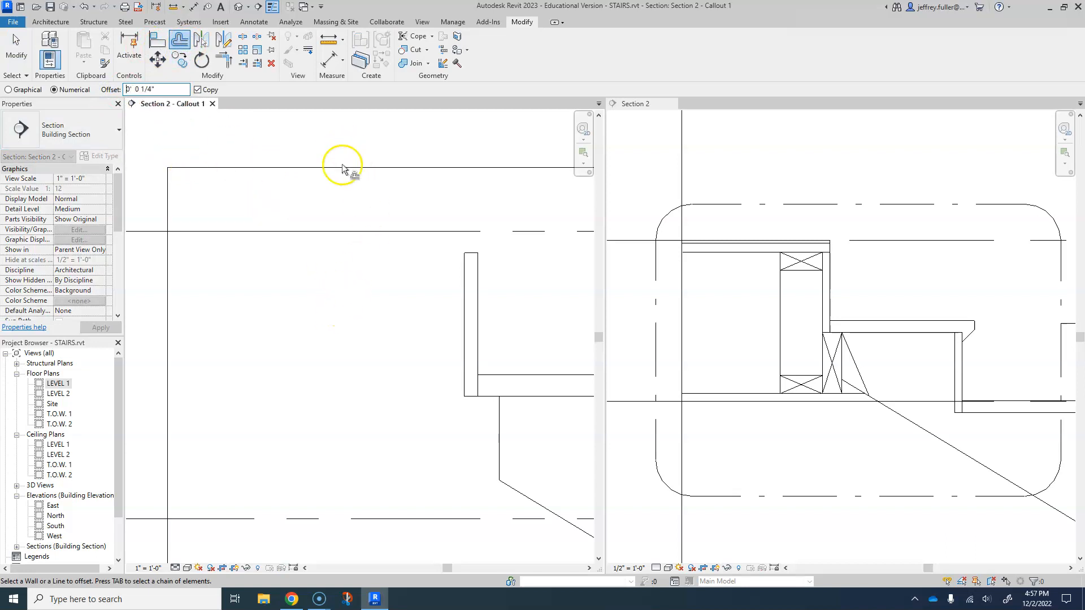
left_click(343, 236)
key("Escape")
middle_click_drag(344, 272, 371, 262)
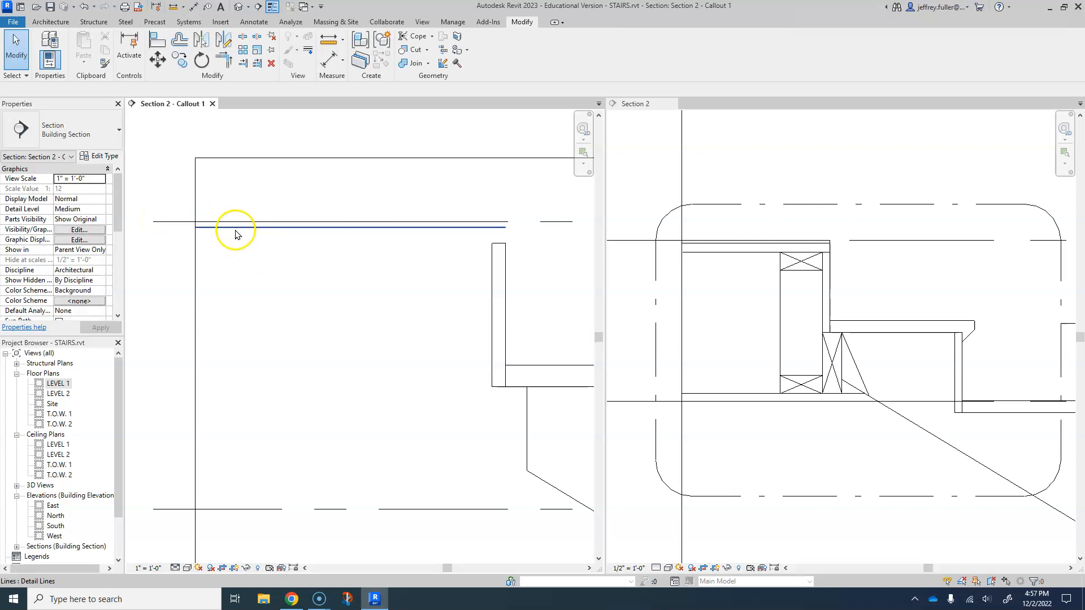
Offset a copy of the lower floor line another 3/4" downward to form the subfloor's underside
middle_click_drag(336, 289, 407, 236)
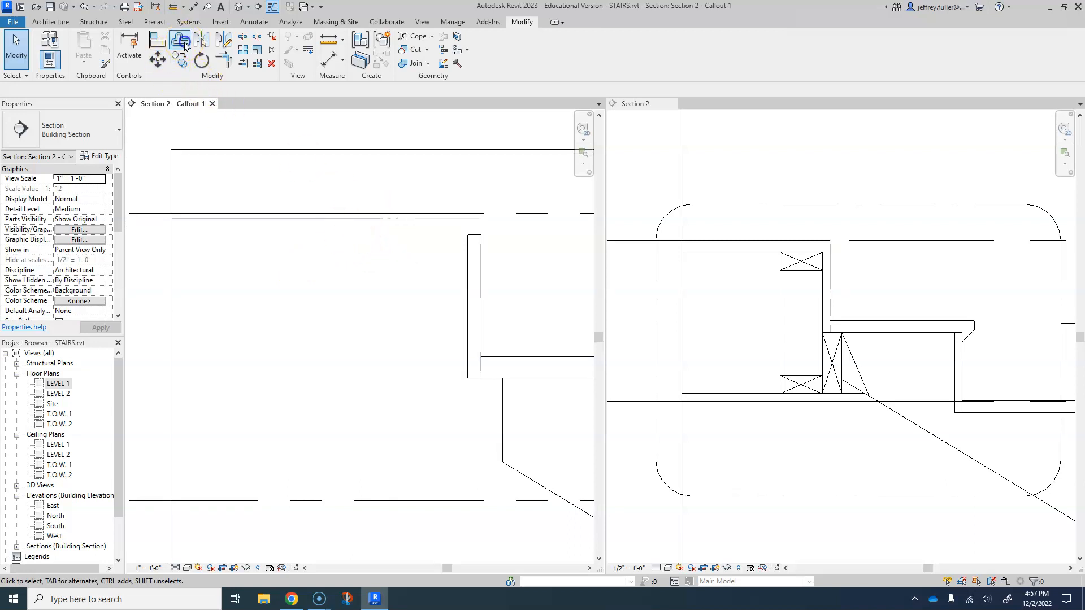
left_click(181, 41)
type("3")
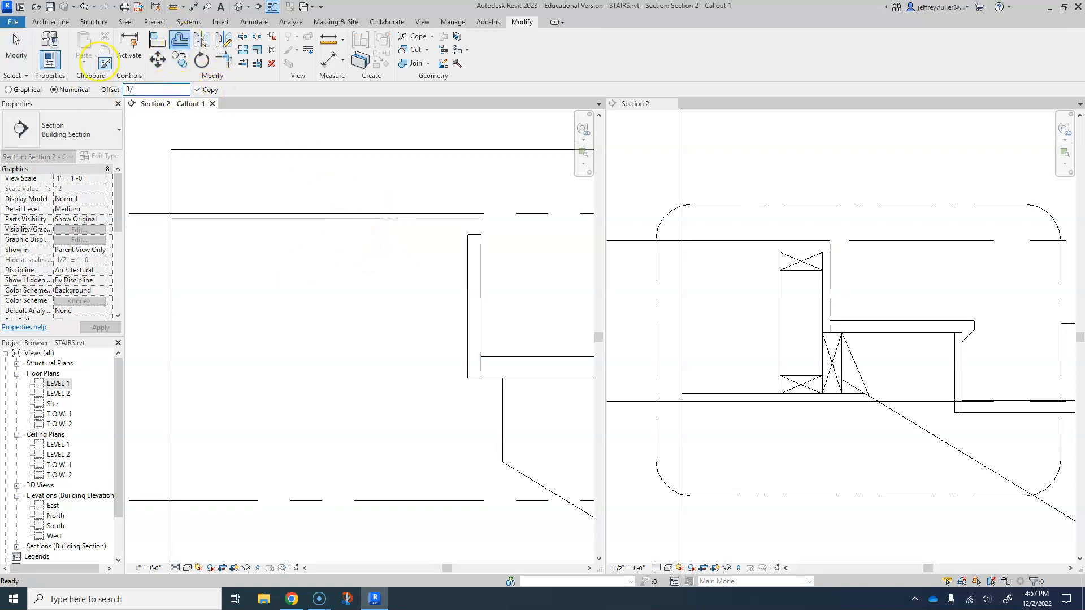
type("/4")
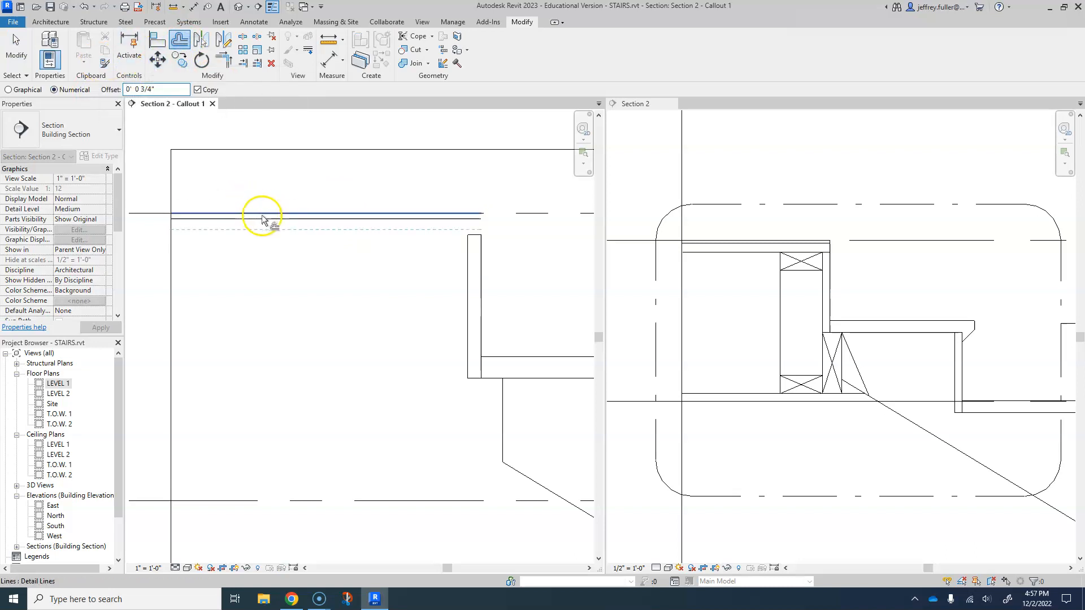
left_click(263, 220)
Draw a 5/8" vertical Thin Lines detail line upward from T.O.W. 1 at the left crop edge
middle_click_drag(277, 291, 297, 269)
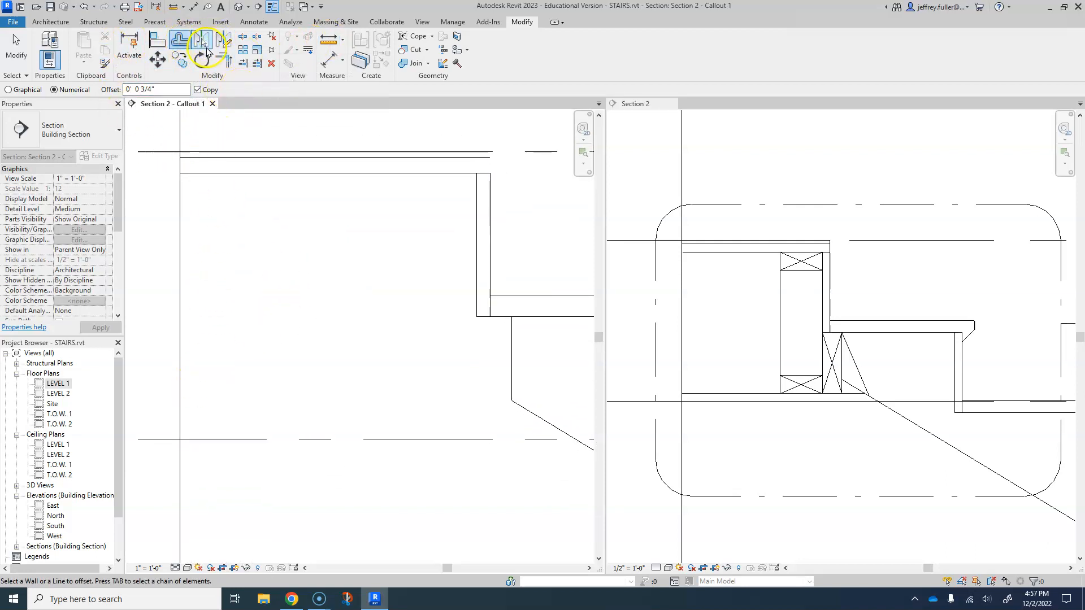
left_click(253, 21)
left_click(289, 52)
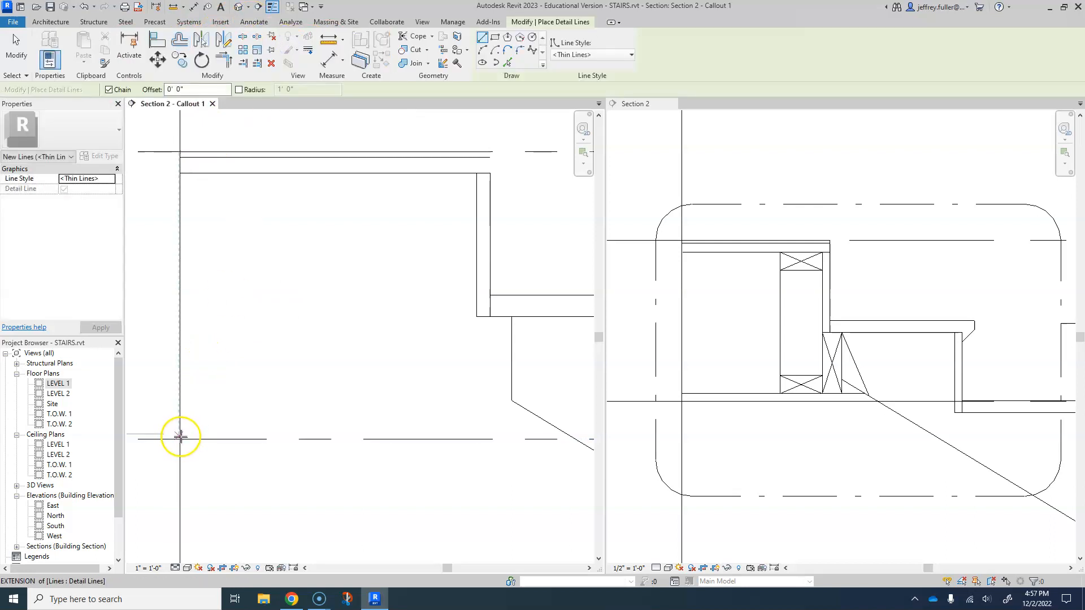
middle_click_drag(179, 430, 300, 396)
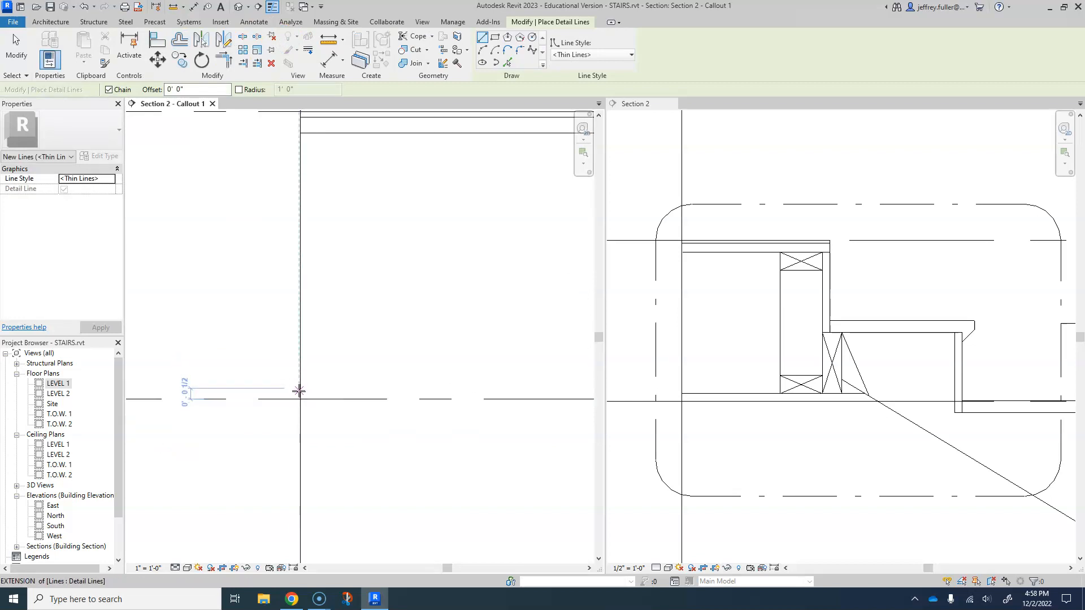
left_click(299, 396)
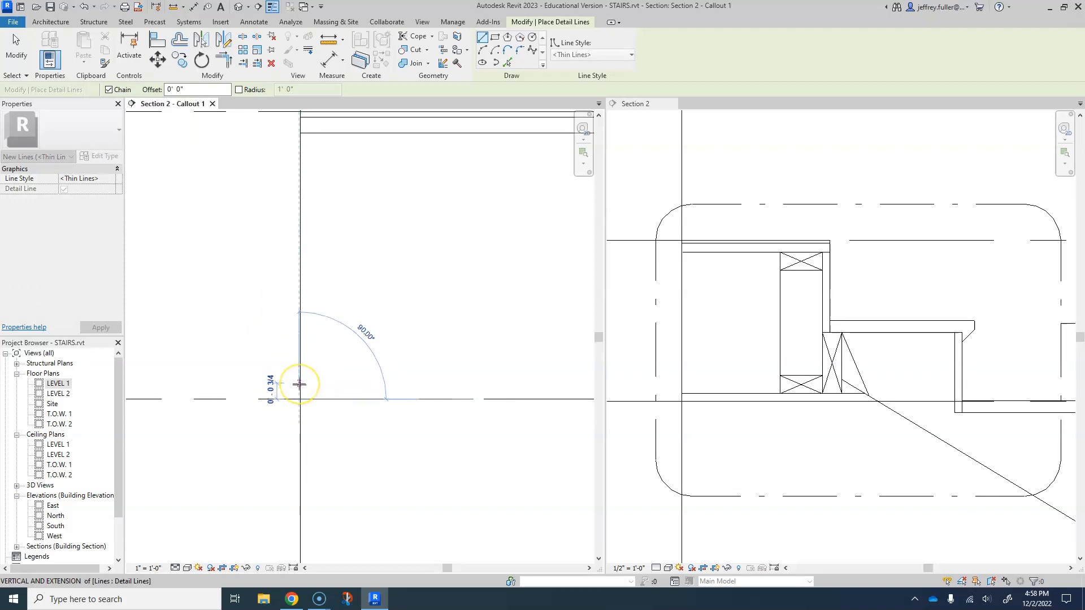
type("5/8\"")
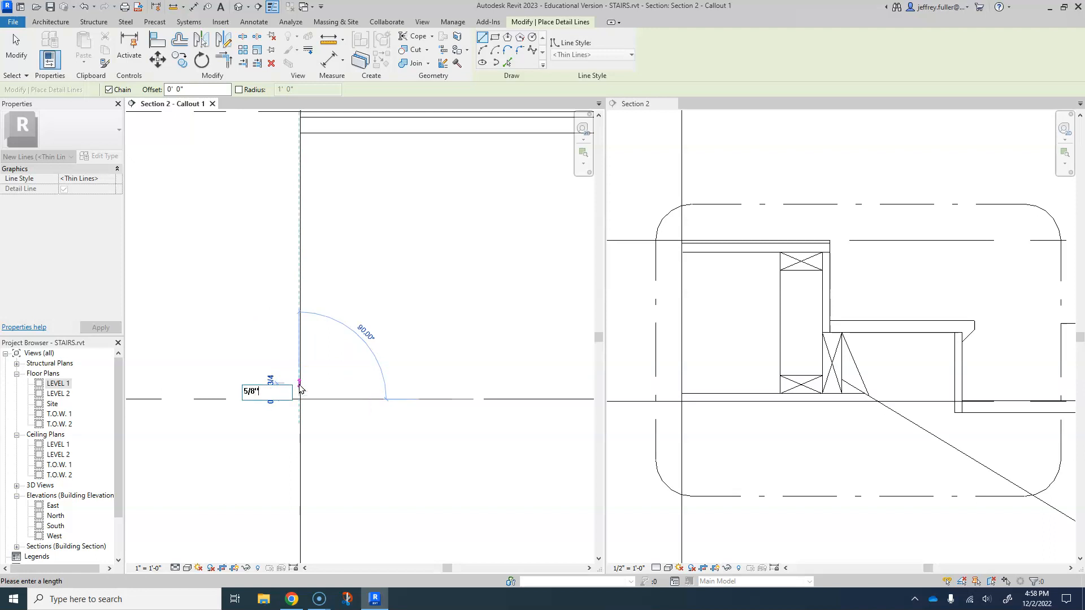
key("Return")
Continue the detail lines horizontally to the stair's sloped underside, down the slope to T.O.W. 1, and back to the left crop edge
scroll(356, 382, "down", 2)
middle_click_drag(358, 382, 195, 382)
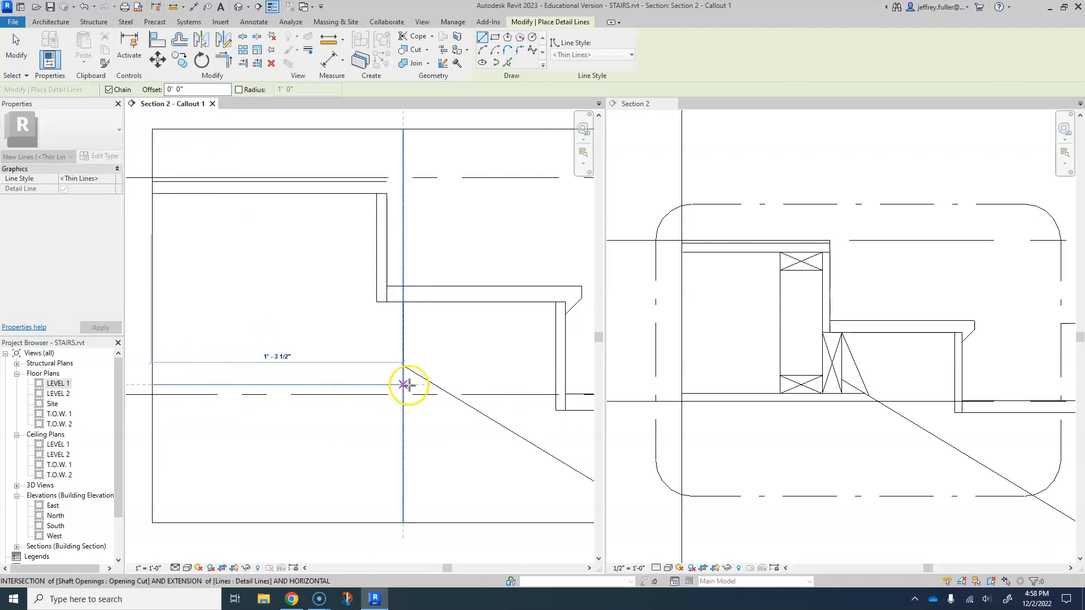
left_click(433, 385)
left_click(456, 394)
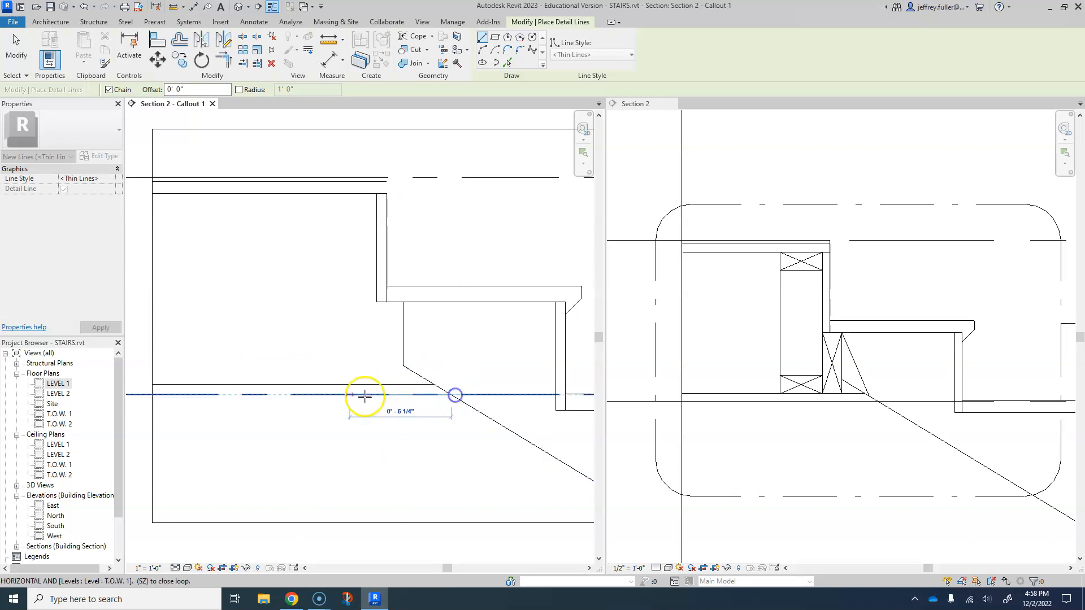
left_click(155, 394)
middle_click_drag(164, 420, 252, 419)
key("Escape")
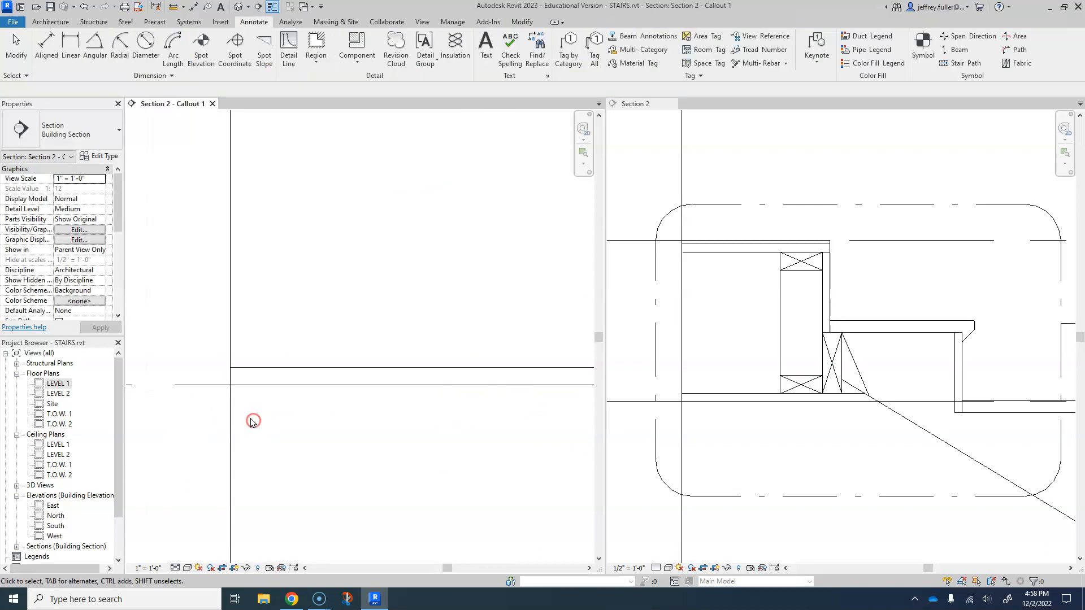
Snap the left end of the detail line on T.O.W. 1 to the crop edge
left_click(258, 385)
left_click_drag(234, 385, 230, 384)
key("Escape")
Close the floor layers with a vertical detail line from the subfloor's lower corner at the top riser up to Level 2
scroll(257, 393, "down", 2)
middle_click_drag(328, 306, 273, 382)
scroll(284, 364, "up", 1)
middle_click_drag(314, 334, 306, 402)
scroll(346, 333, "up", 2)
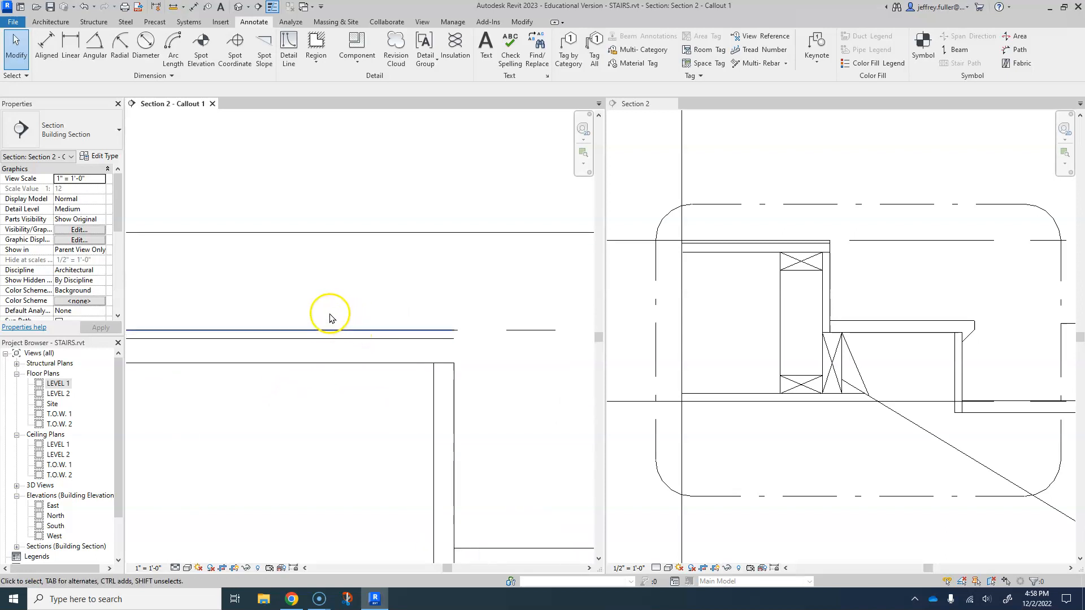
middle_click_drag(394, 355, 361, 341)
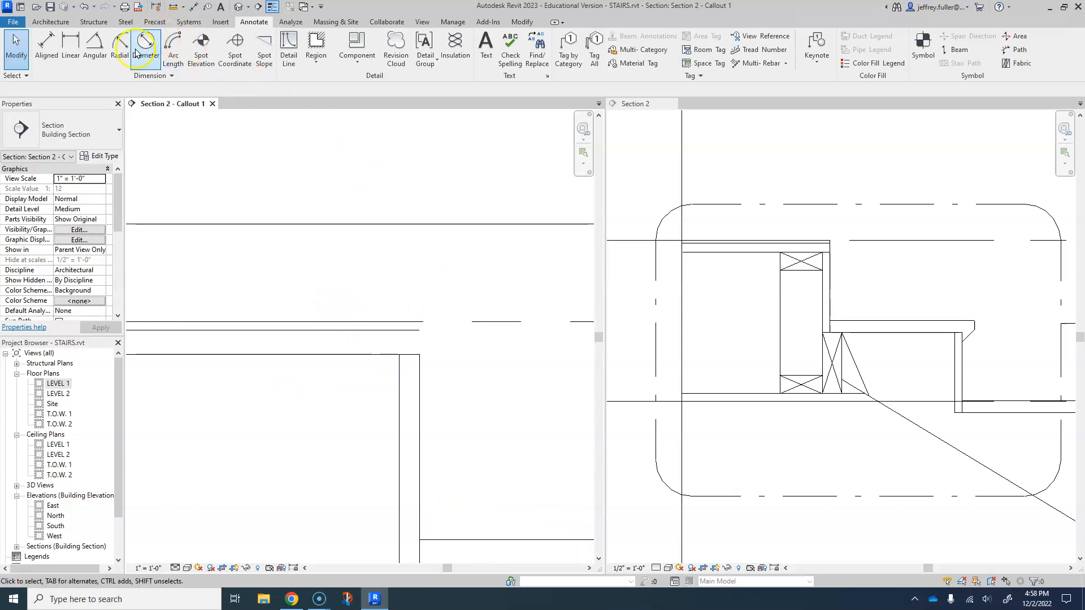
left_click(295, 50)
left_click(420, 355)
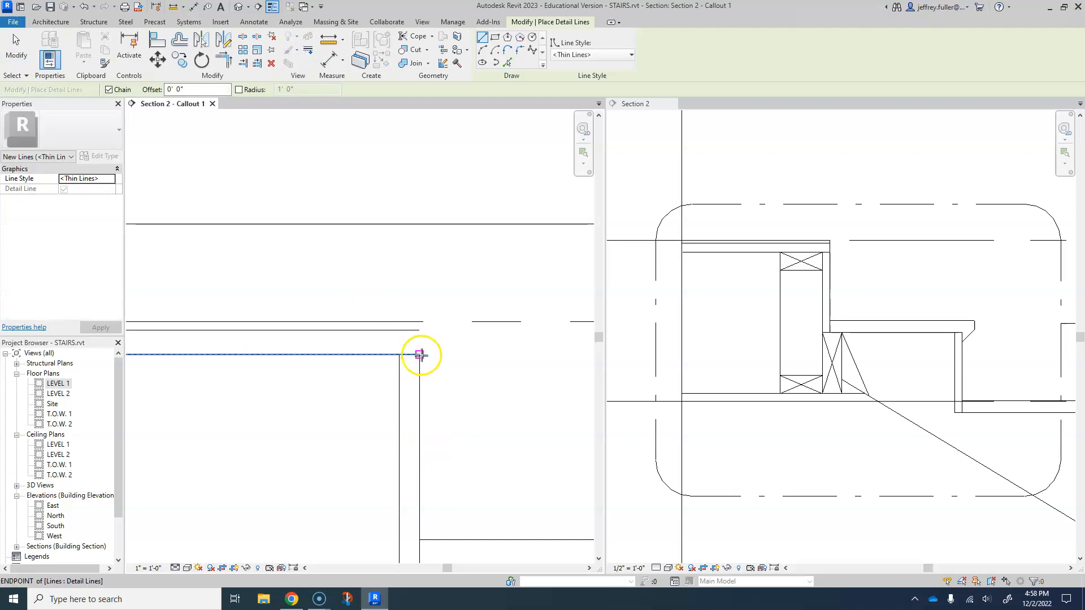
left_click(420, 322)
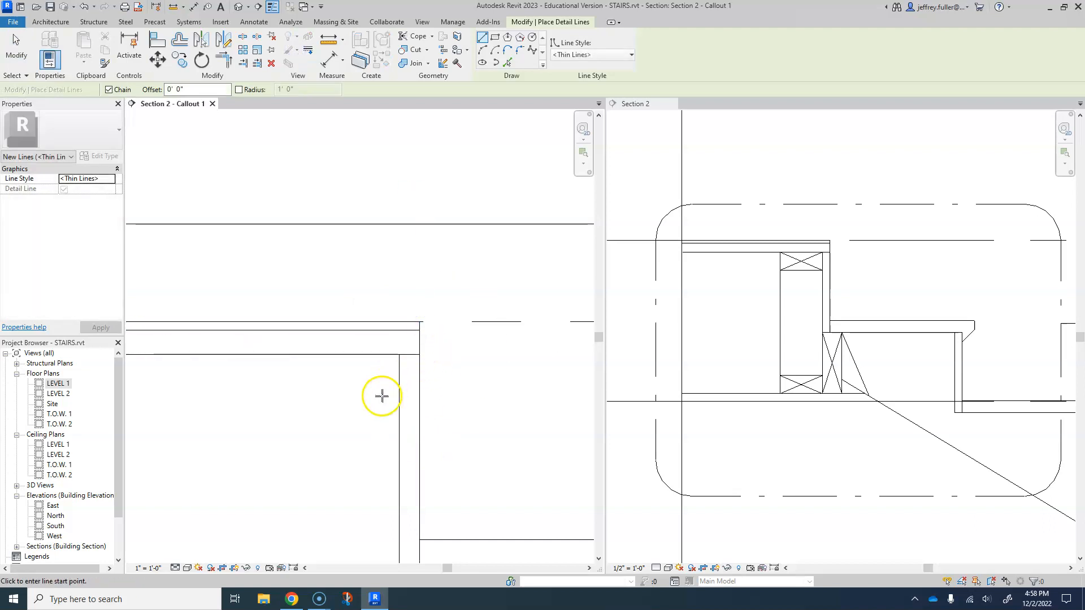
scroll(382, 393, "down", 2)
key("Escape")
Draw a horizontal detail line just below the tread's top surface, from the top riser's outer face to the nosing's front face
middle_click_drag(360, 441, 312, 373)
scroll(435, 418, "down", 3)
middle_click_drag(391, 364, 341, 377)
left_click(289, 42)
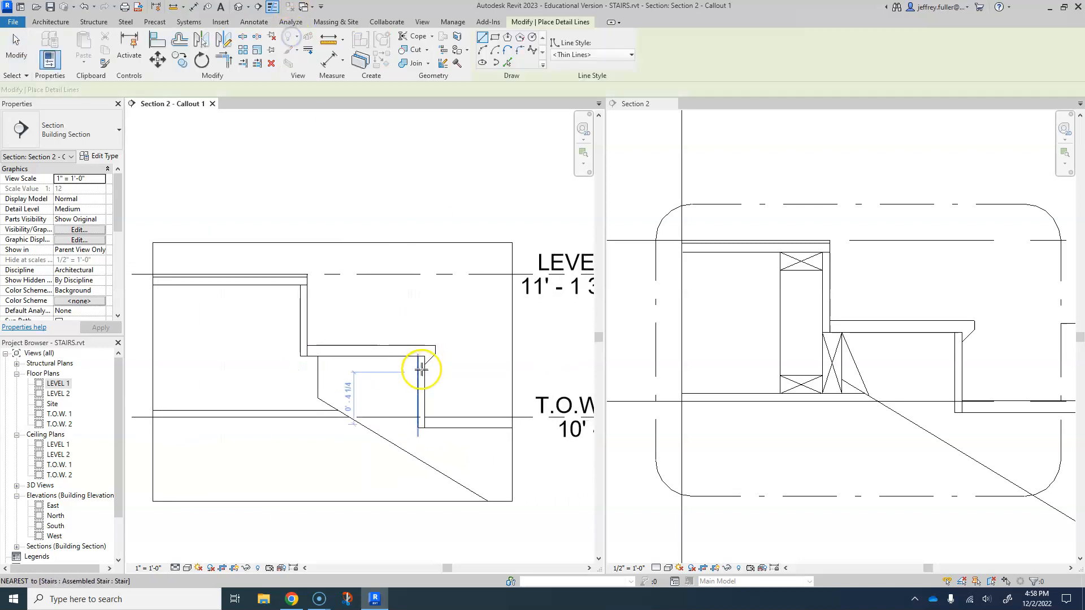
scroll(428, 348, "up", 2)
middle_click_drag(258, 337, 320, 325)
scroll(300, 313, "up", 1)
left_click(283, 316)
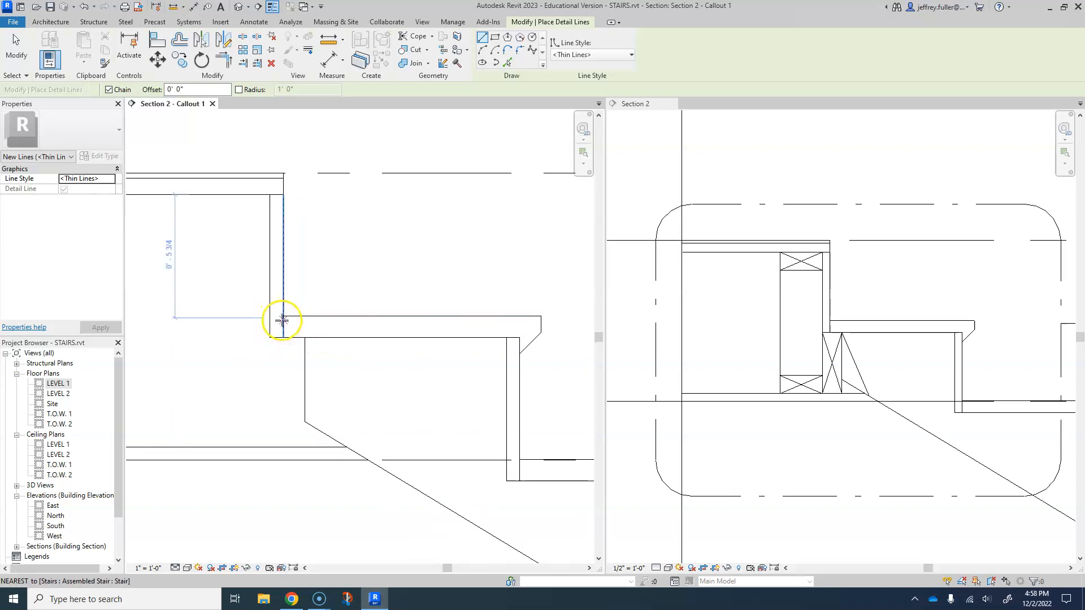
left_click(283, 315)
left_click(283, 321)
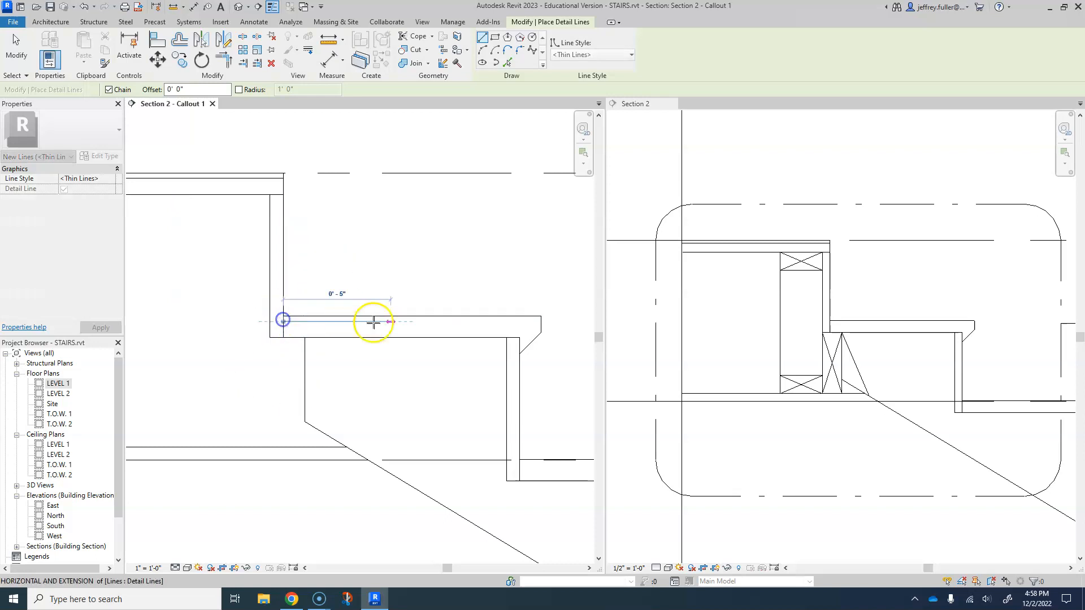
left_click(542, 321)
key("Escape")
Draw a vertical detail line separating the nosing from the tread, in line with the lower riser's outer face
middle_click_drag(528, 356, 459, 323)
left_click(486, 330)
scroll(474, 320, "up", 2)
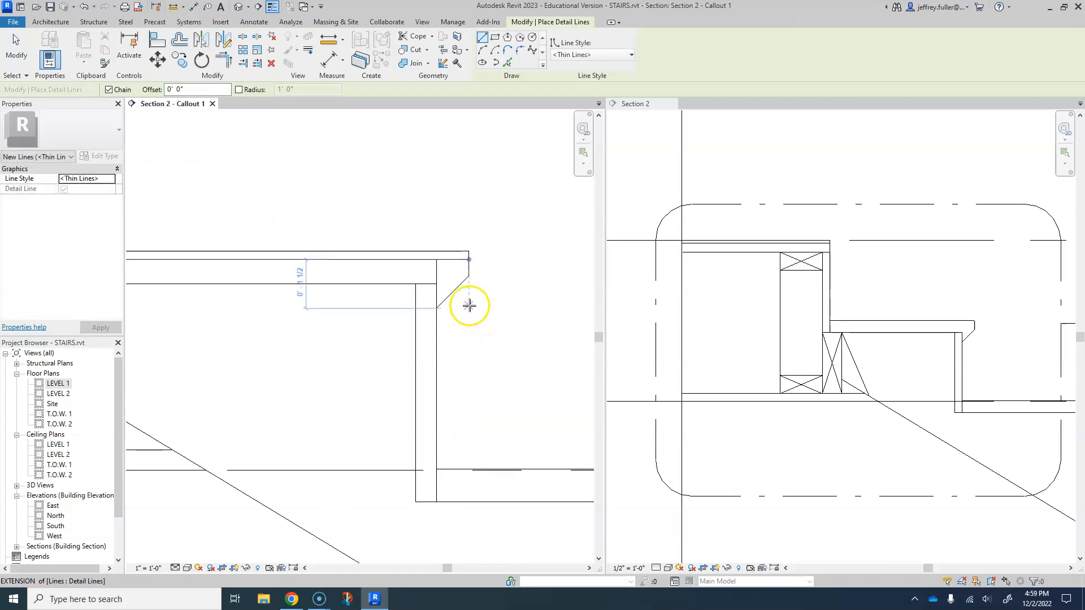
Draw the Level 2 floor nosing in detail lines: 1" outward from the 1/4" layer line, 3/4" down, and 45° back to the riser
middle_click_drag(469, 351, 556, 399)
scroll(440, 380, "down", 3)
scroll(439, 380, "down", 4)
middle_click_drag(470, 382, 447, 384)
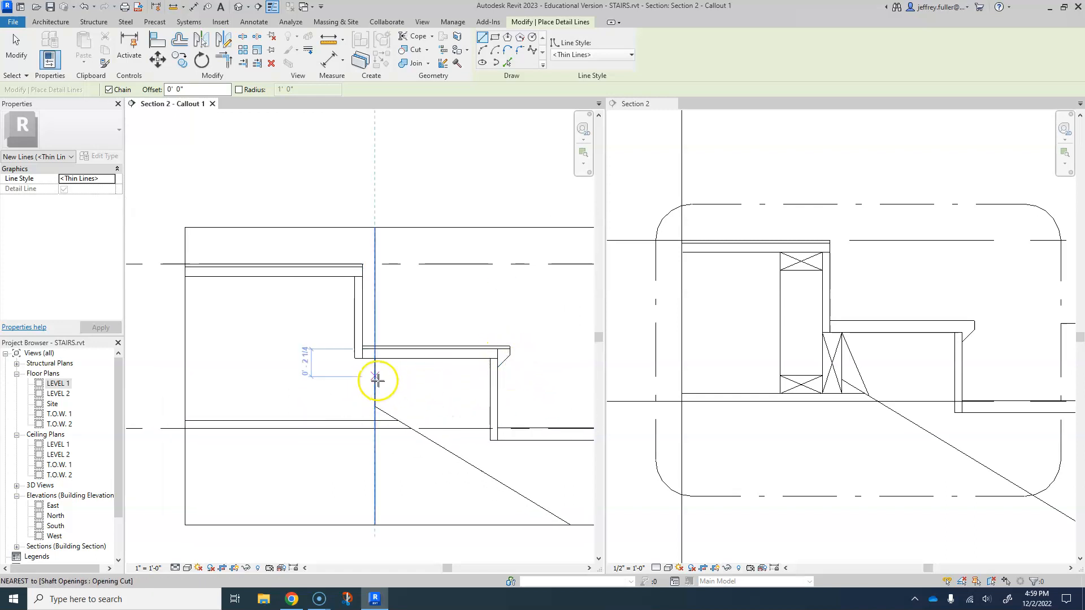
scroll(363, 269, "up", 2)
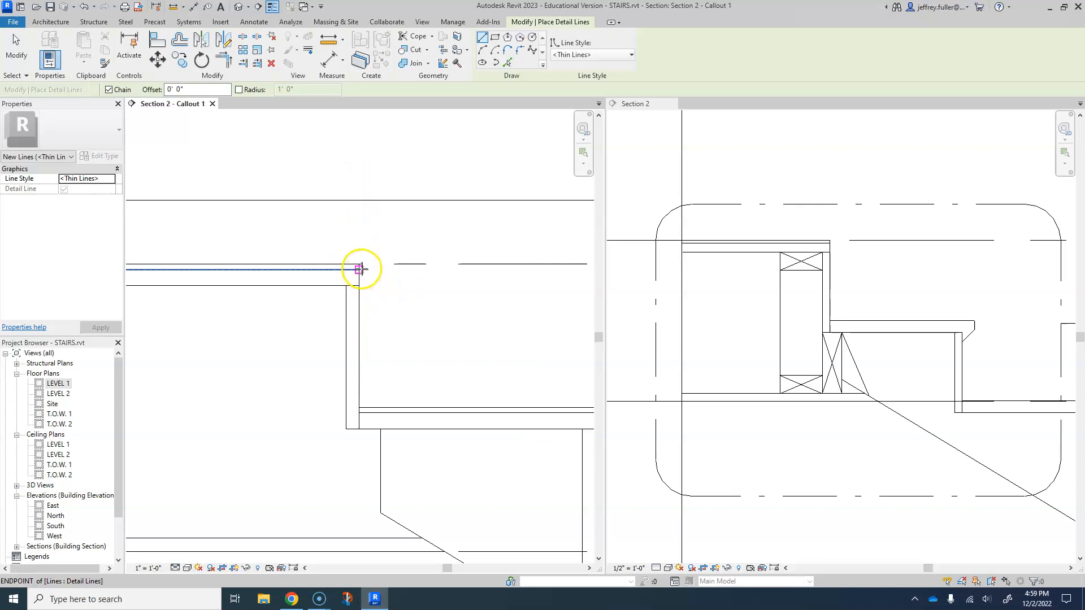
middle_click_drag(368, 279, 277, 267)
left_click(265, 270)
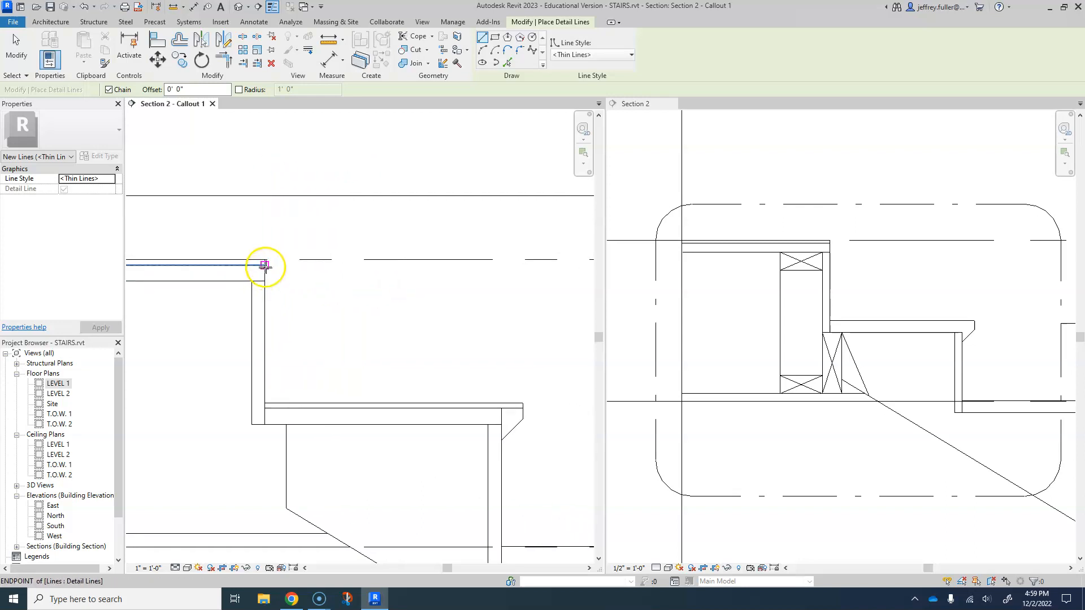
left_click(264, 266)
left_click(285, 265)
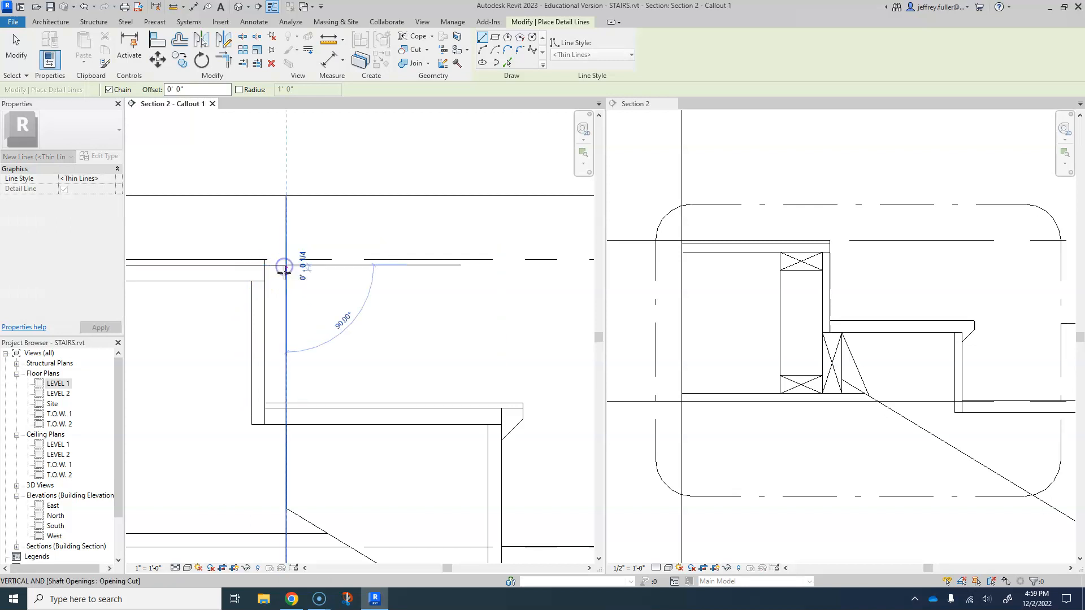
left_click(285, 280)
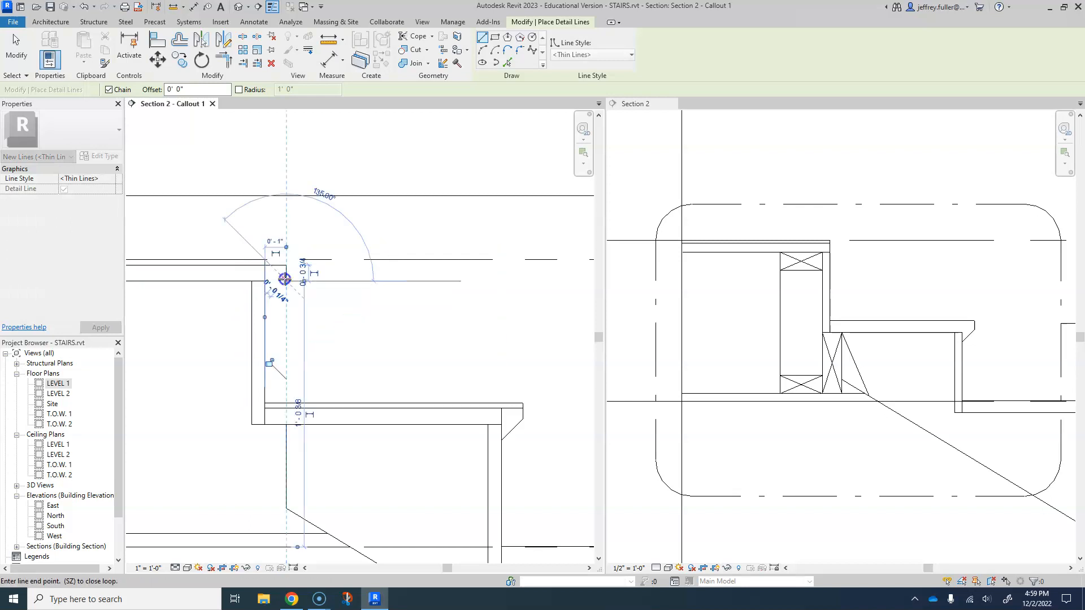
left_click(266, 305)
key("Escape")
middle_click_drag(303, 325, 400, 326)
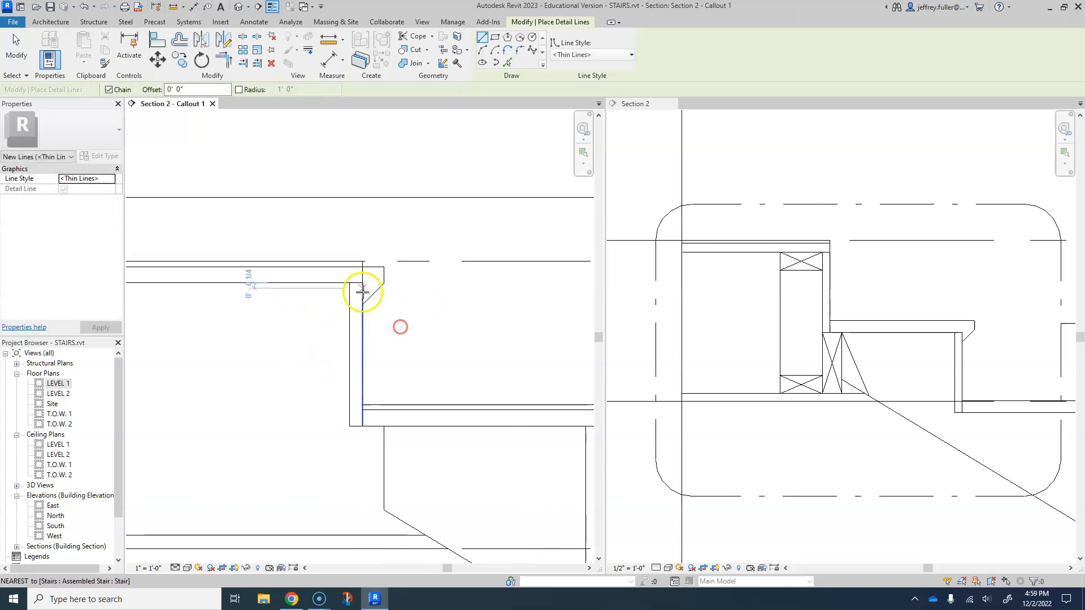
key("Escape")
key("Escape")
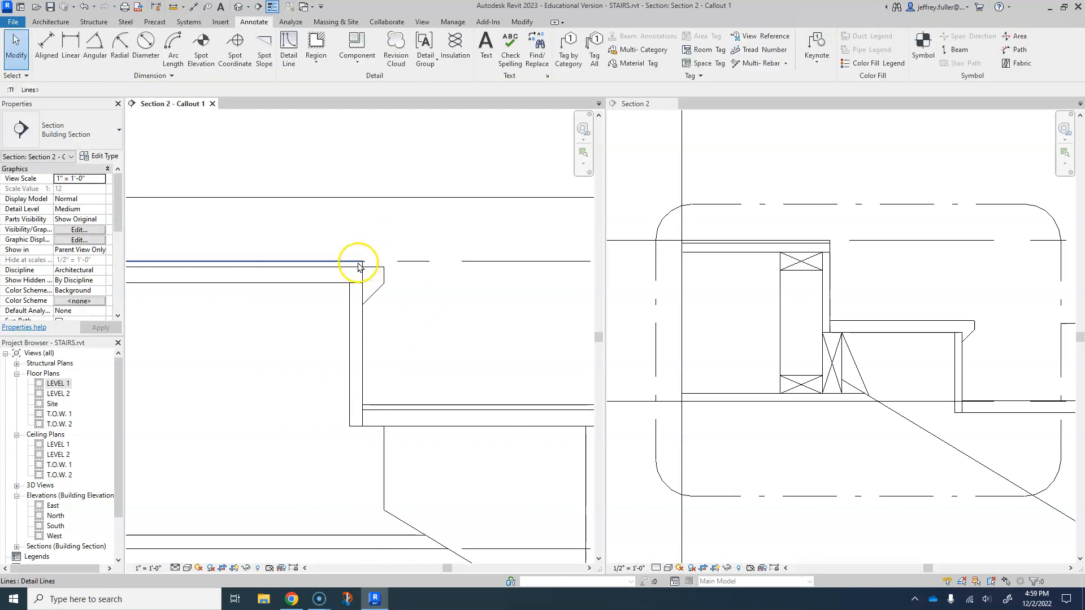
Extend the Level 2 detail line outward to the new nosing's front face
left_click(358, 267)
mouse_move(362, 261)
left_mouse_down()
mouse_move(383, 258)
mouse_move(384, 273)
left_mouse_up()
key("Escape")
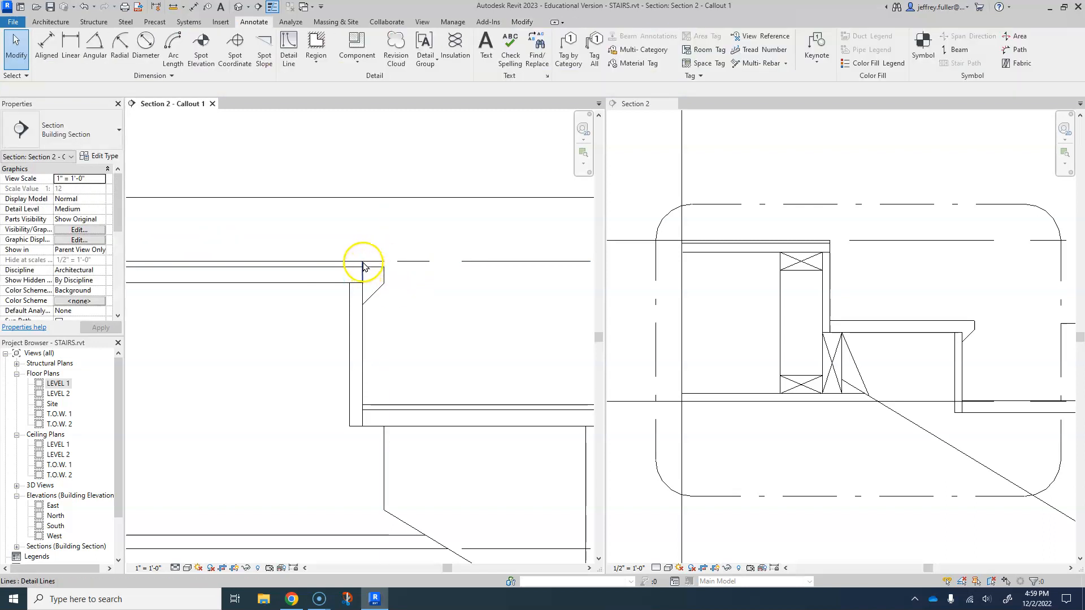
Shorten the vertical line above the riser so its upper end stops at the underside of the 1/4" layer
left_click(363, 264)
scroll(362, 262, "up", 3)
left_click_drag(360, 259, 360, 261)
left_click(355, 194)
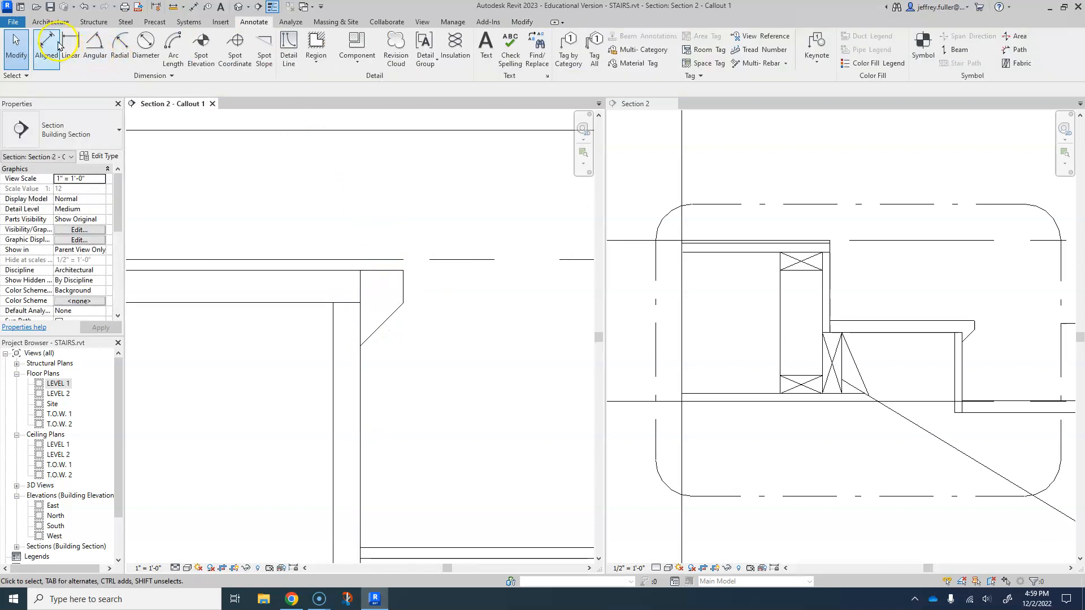
Draw a vertical detail line closing the 1/4" layer at the nosing's front face, from Level 2 to the nosing's upper corner
left_click(287, 45)
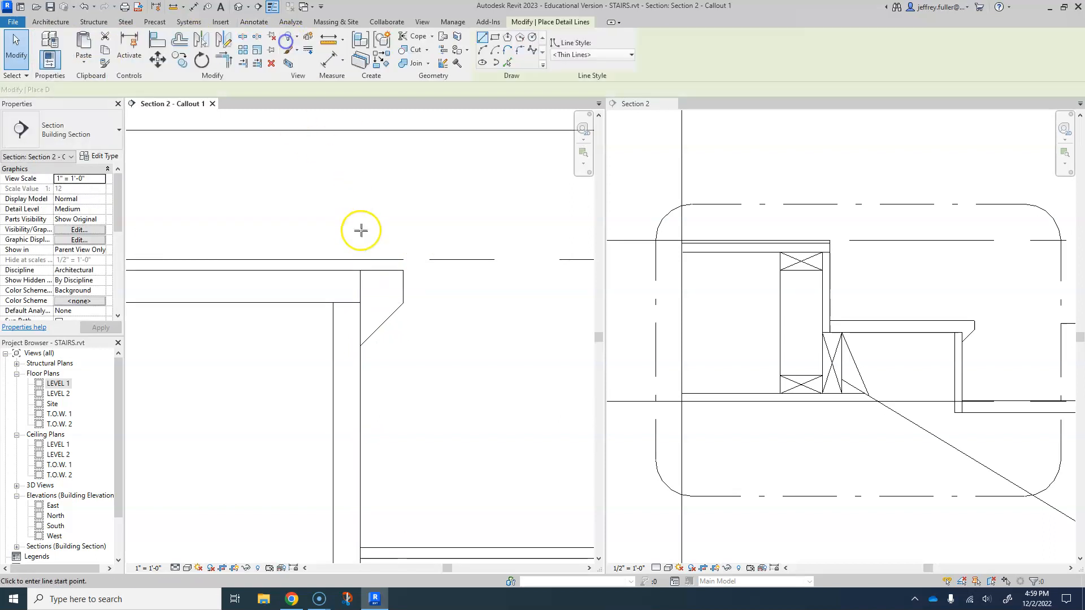
left_click(403, 260)
key("Escape")
scroll(418, 344, "down", 3)
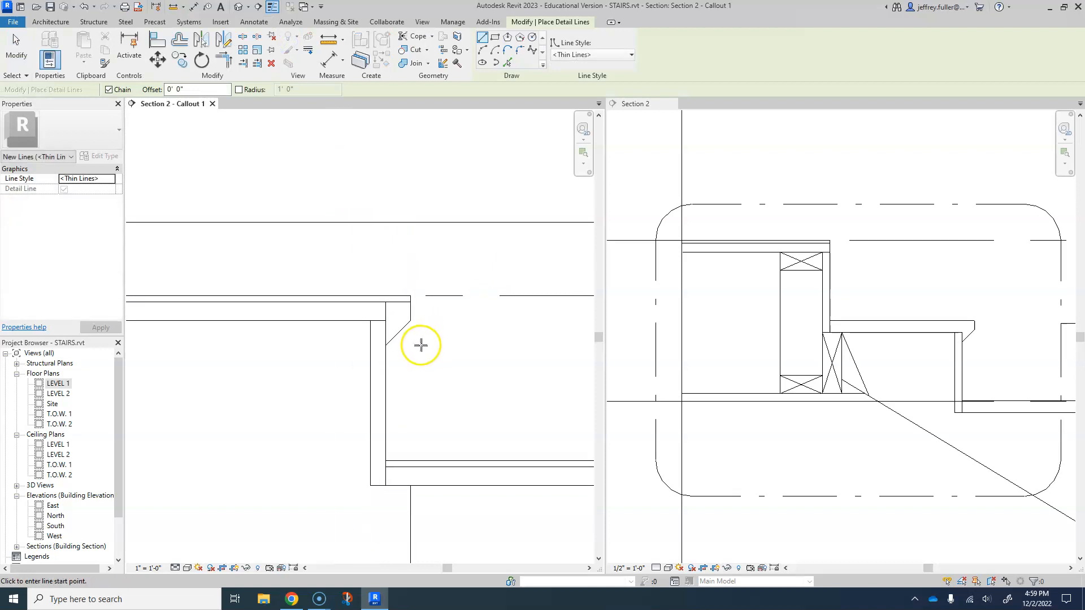
scroll(429, 356, "down", 6)
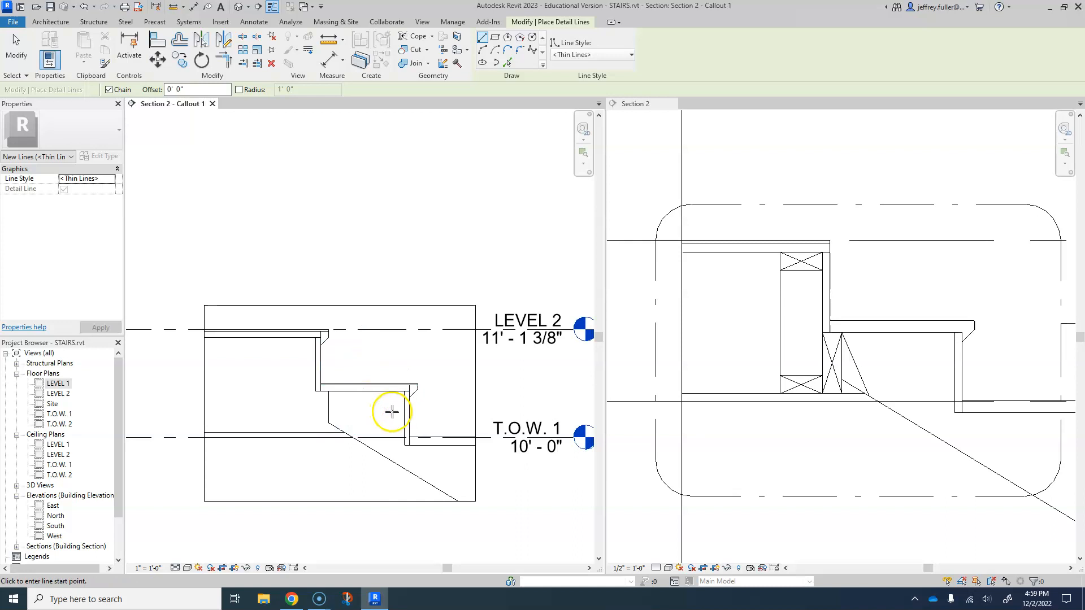
Draw a 3 1/2" horizontal detail line inward from the riser's back face along the underside of the Level 2 subfloor
middle_click_drag(395, 405, 413, 403)
middle_click_drag(379, 353, 398, 338)
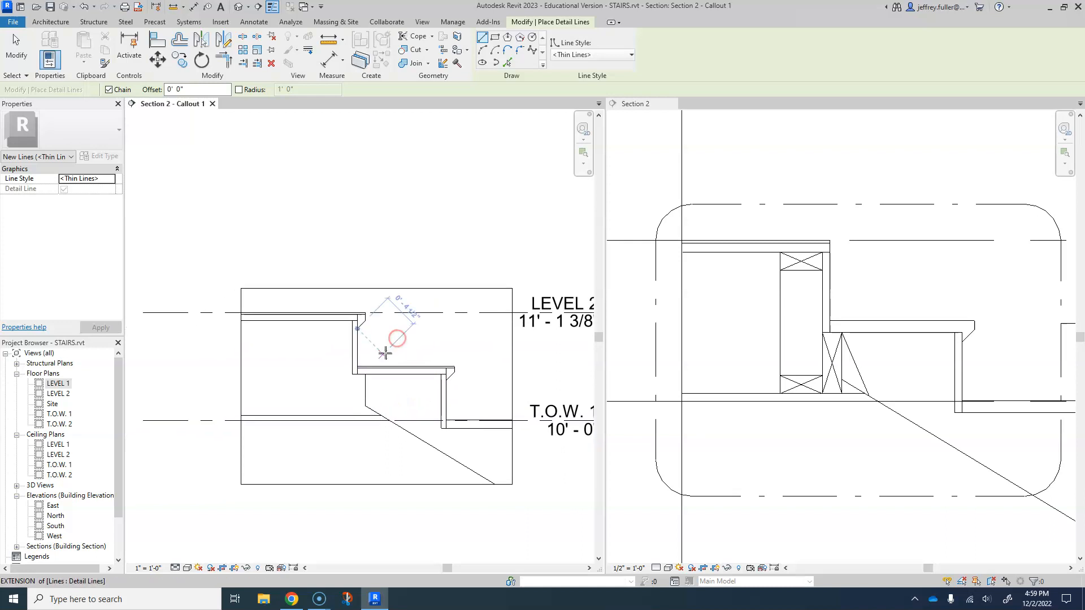
middle_click_drag(385, 406, 439, 388)
scroll(399, 336, "up", 3)
left_click(409, 311)
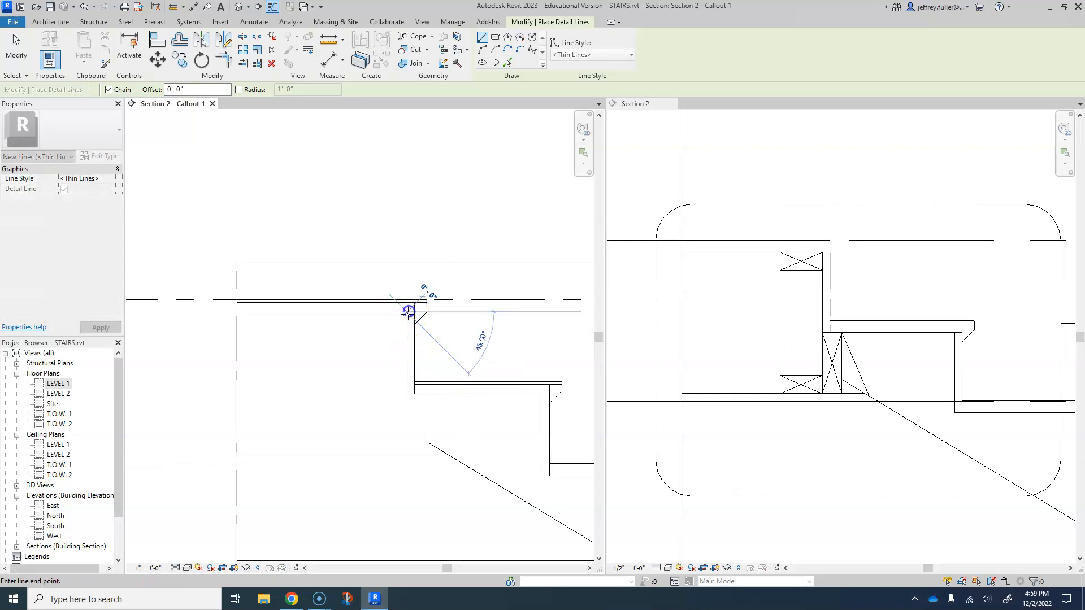
left_click(364, 312)
key("Escape")
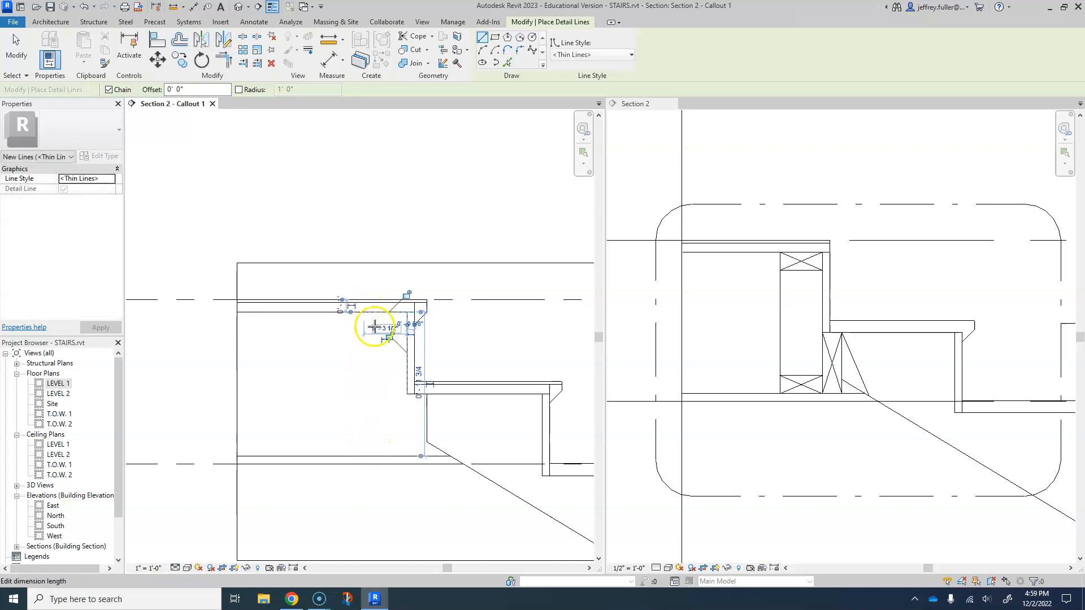
Draw the wall's two vertical detail lines down to the ceiling line, one from the 3 1/2" line's inner end, one below the riser's back face
left_click(364, 300)
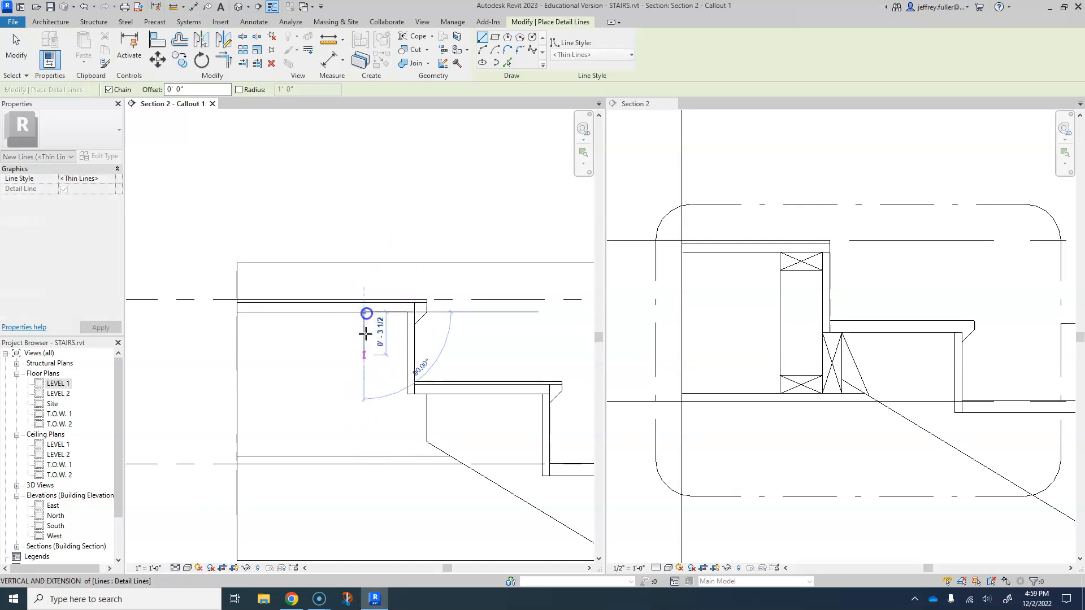
left_click(364, 456)
key("Escape")
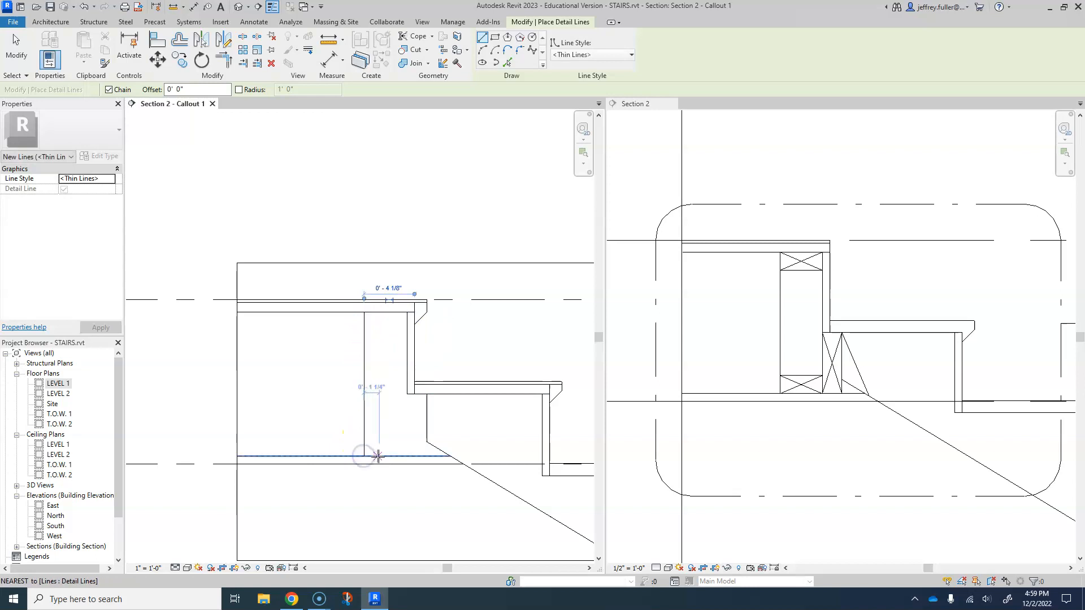
left_click(407, 398)
left_click(406, 457)
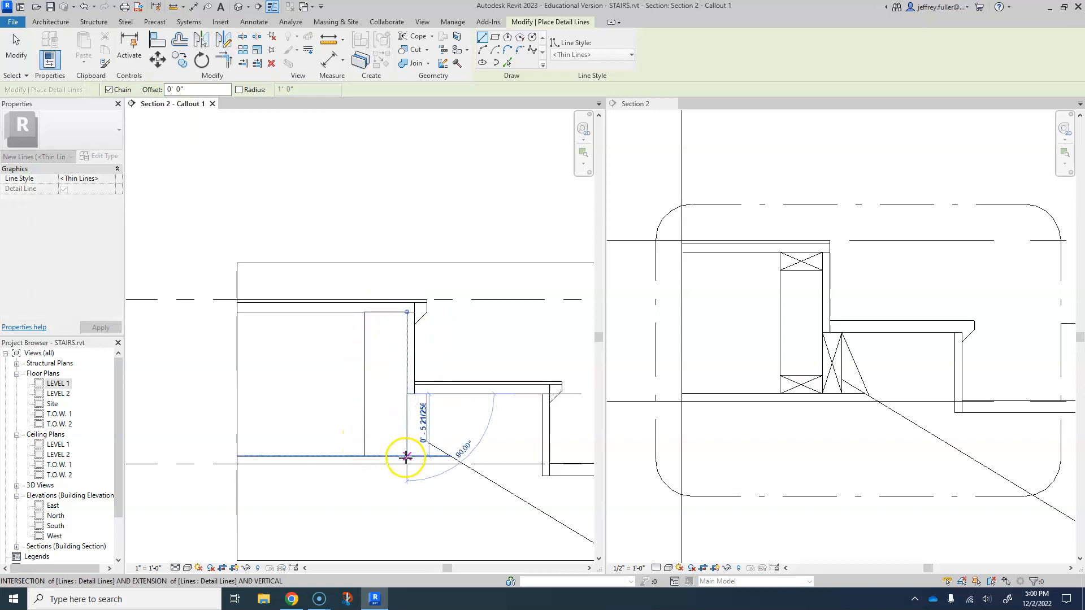
key("Escape")
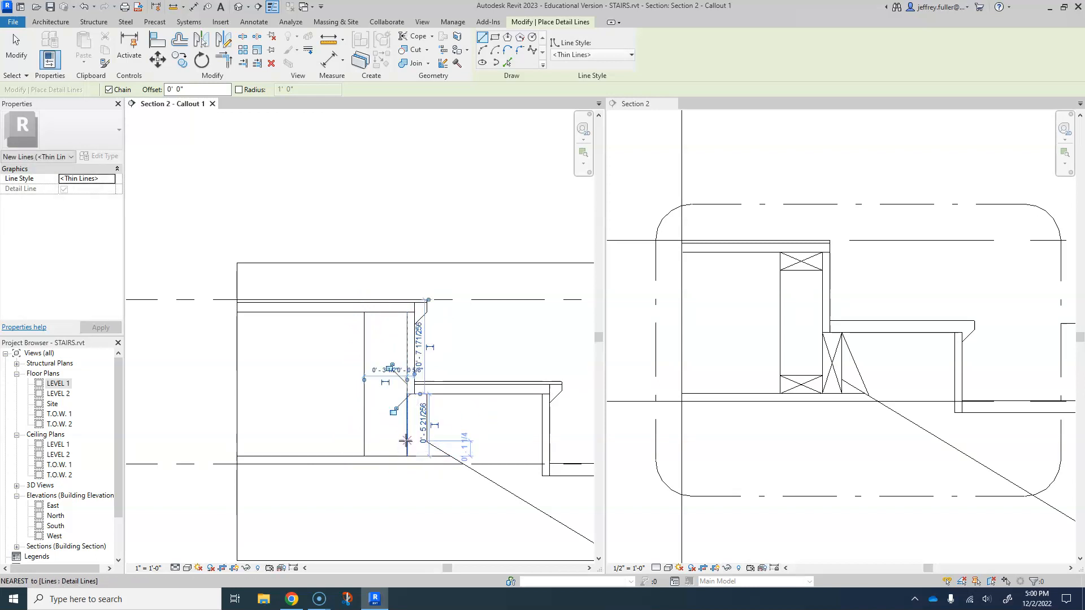
Draw horizontal detail lines between the two vertical wall lines for the bottom plate's upper edge and the top plate's lower edge
left_click(406, 438)
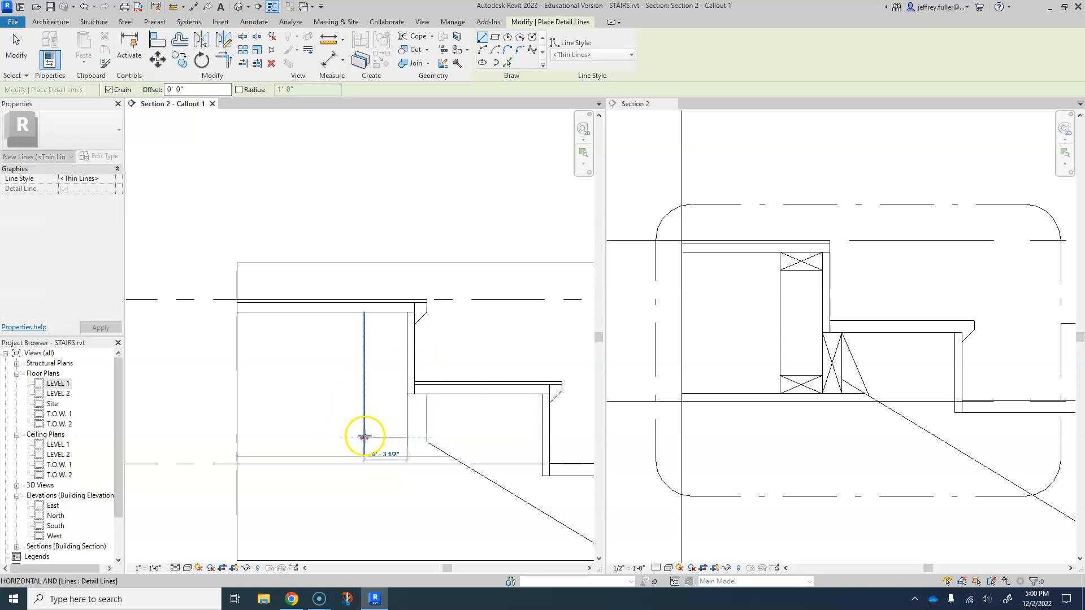
left_click(364, 438)
key("Escape")
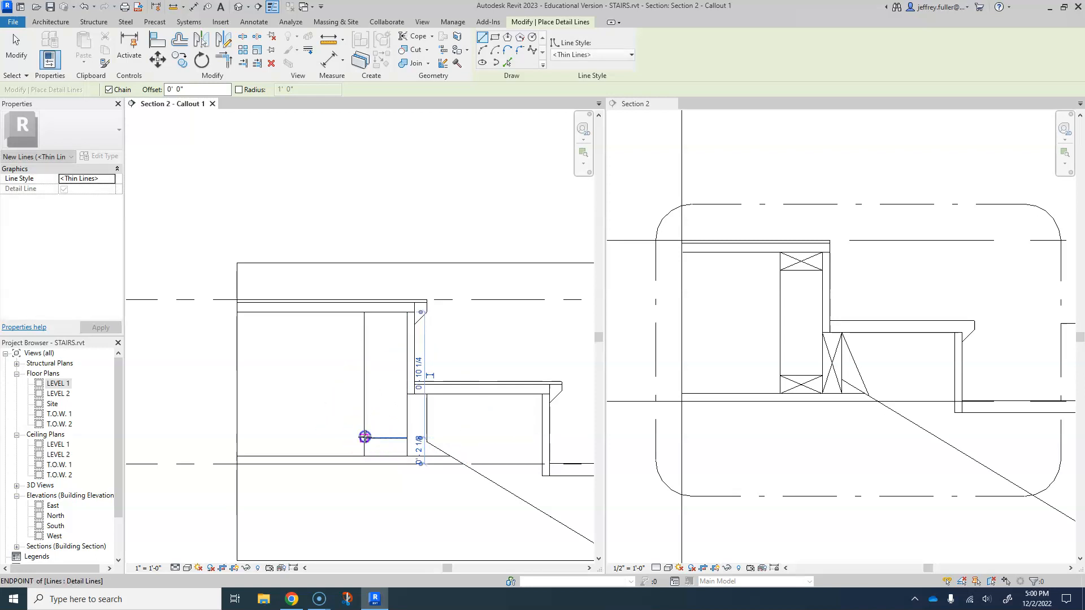
left_click(362, 330)
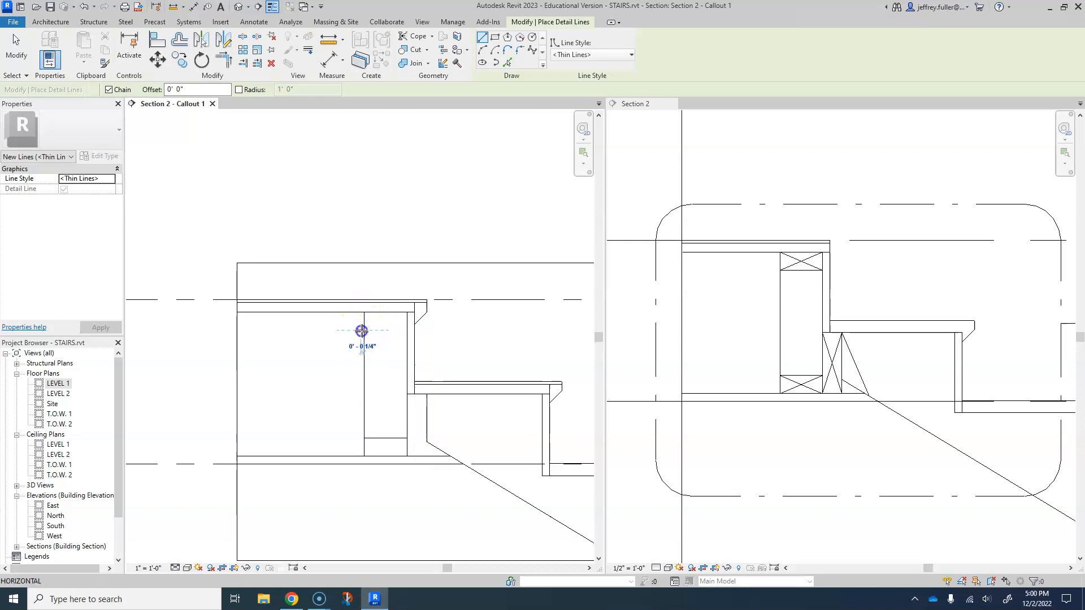
left_click(407, 330)
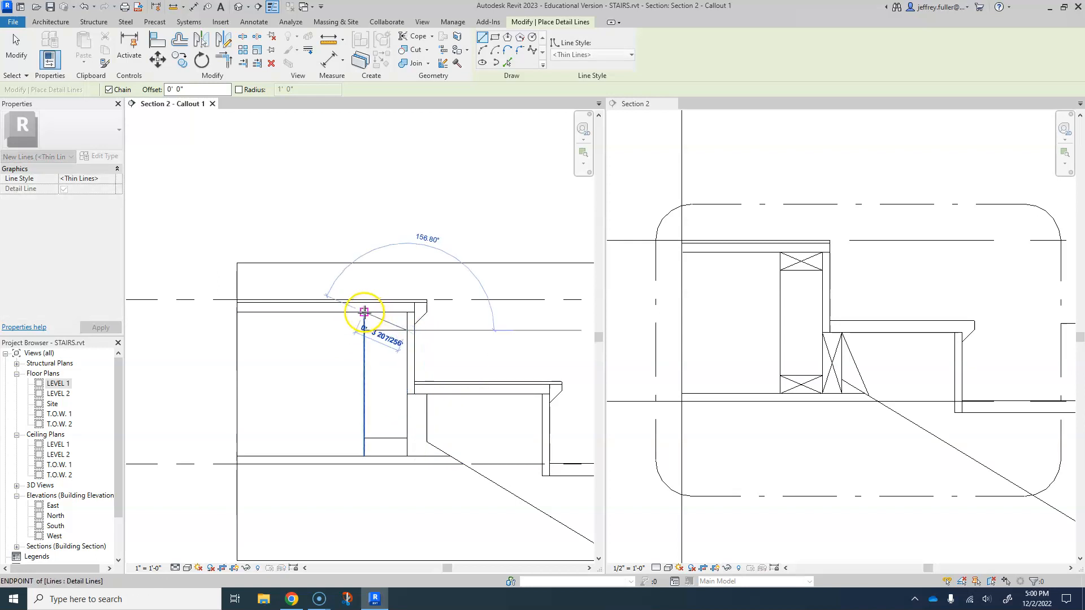
Draw two crossing diagonal detail lines corner to corner in the top plate under the Level 2 subfloor
left_click(364, 313)
key("Escape")
left_click(407, 313)
left_click(365, 330)
key("Escape")
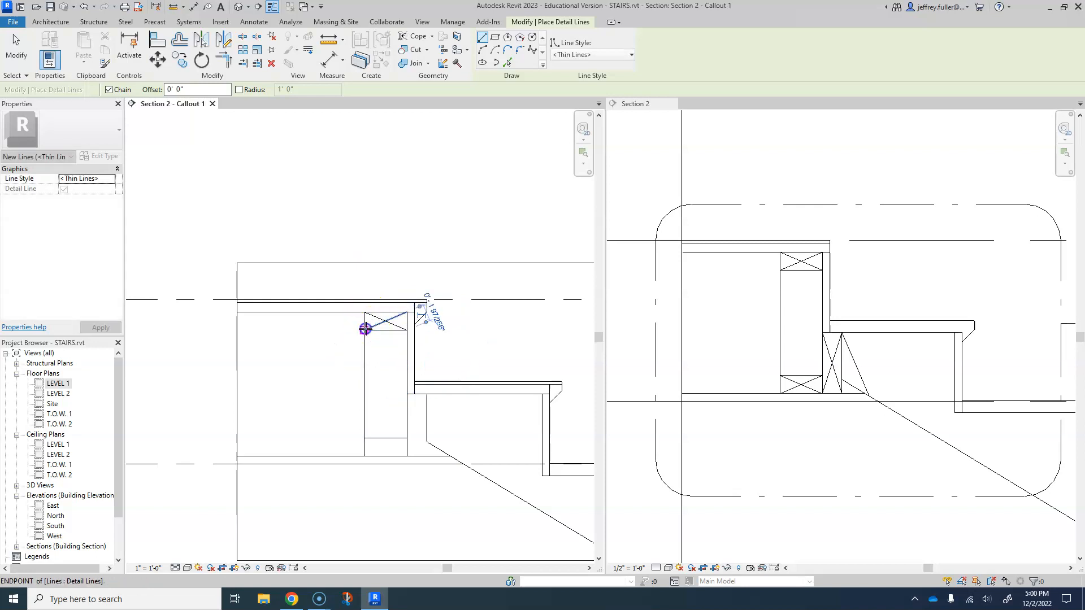
Draw two crossing diagonal detail lines corner to corner in the bottom plate just above the ceiling line
left_click(365, 438)
left_click(407, 456)
key("Escape")
left_click(407, 438)
left_click(364, 455)
key("Escape")
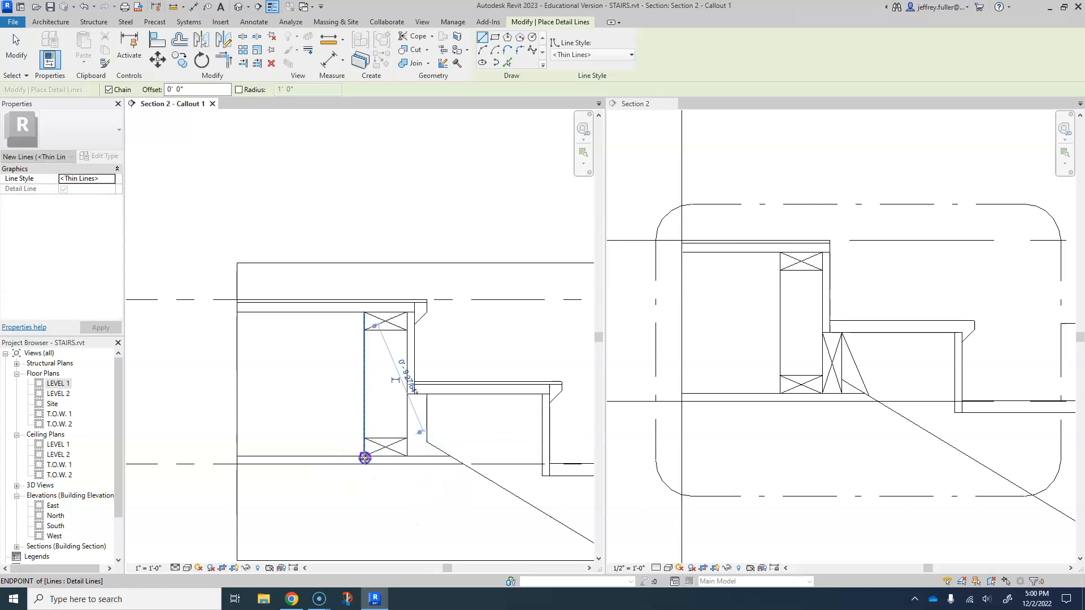
Outline the block beneath the upper tread with a detail line 3 1/2" down from the tread's underside and 1 1/2" back toward the wall
scroll(397, 456, "up", 4)
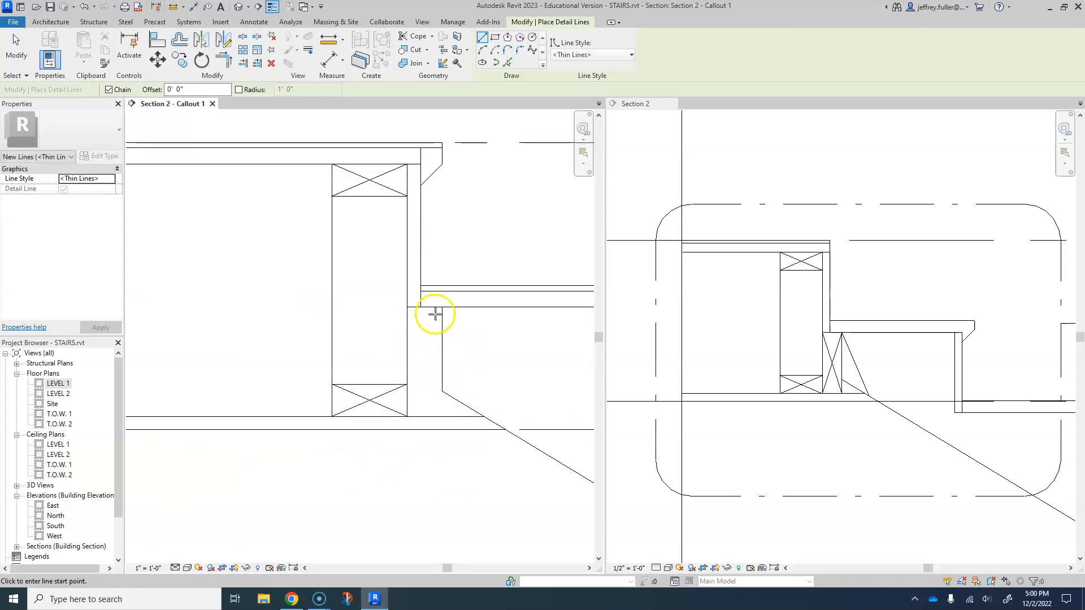
left_click(442, 307)
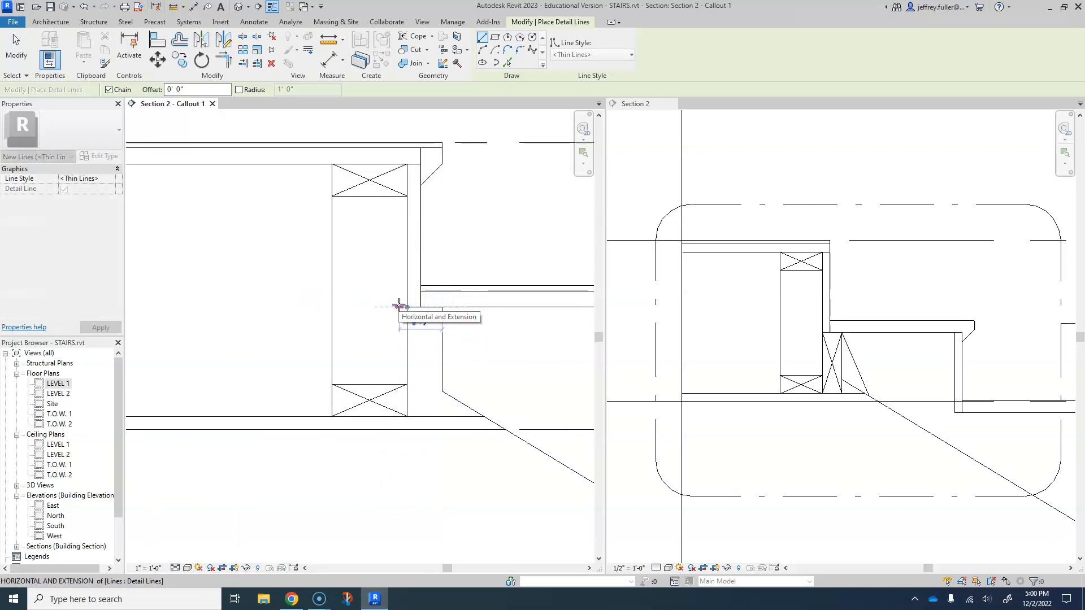
left_click(407, 307)
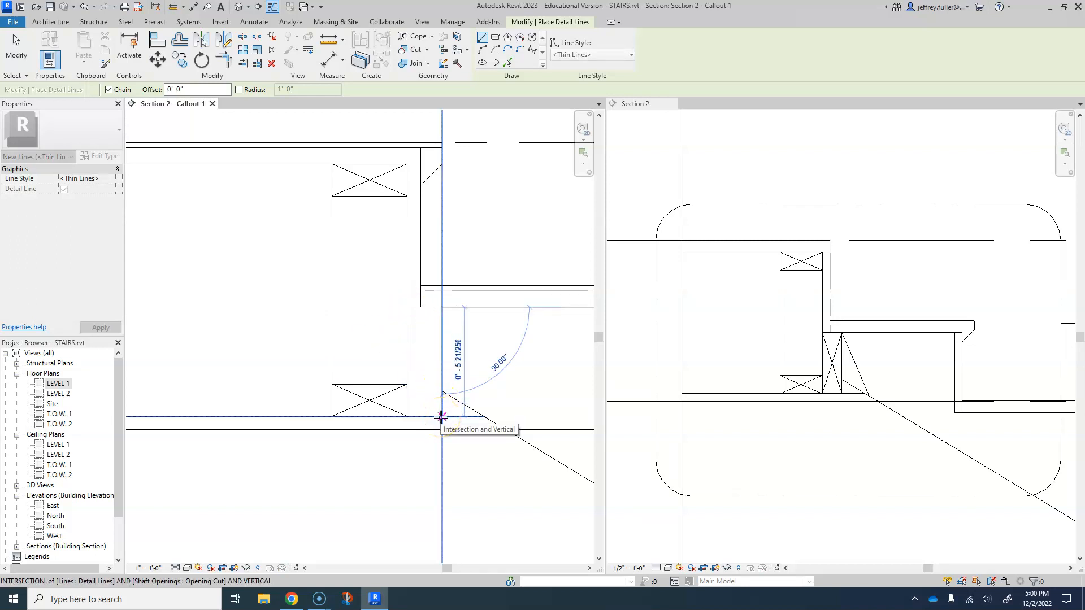
left_click(812, 393)
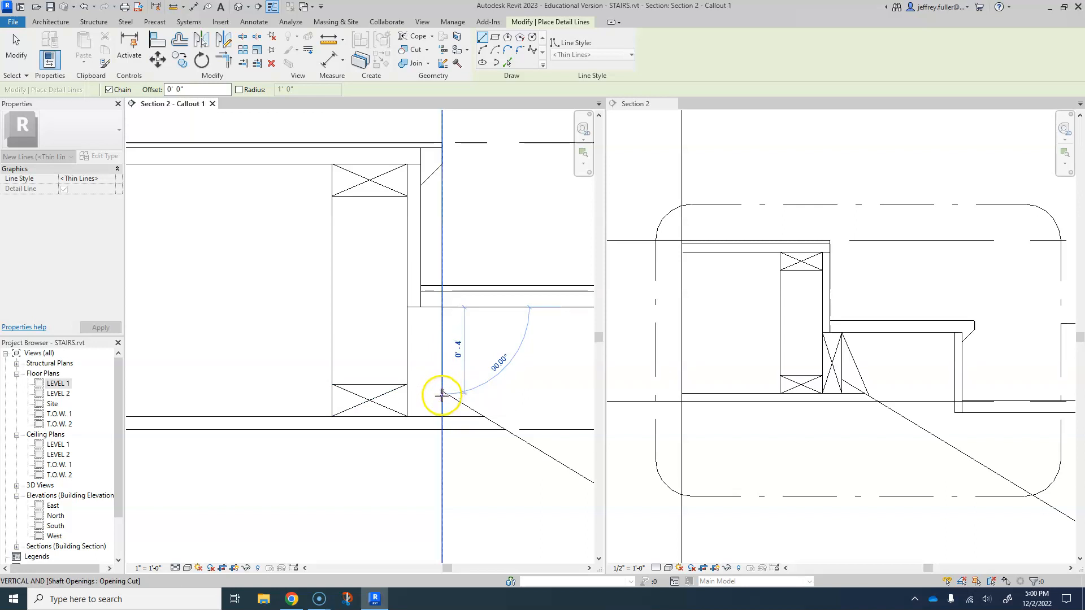
scroll(442, 394, "up", 2)
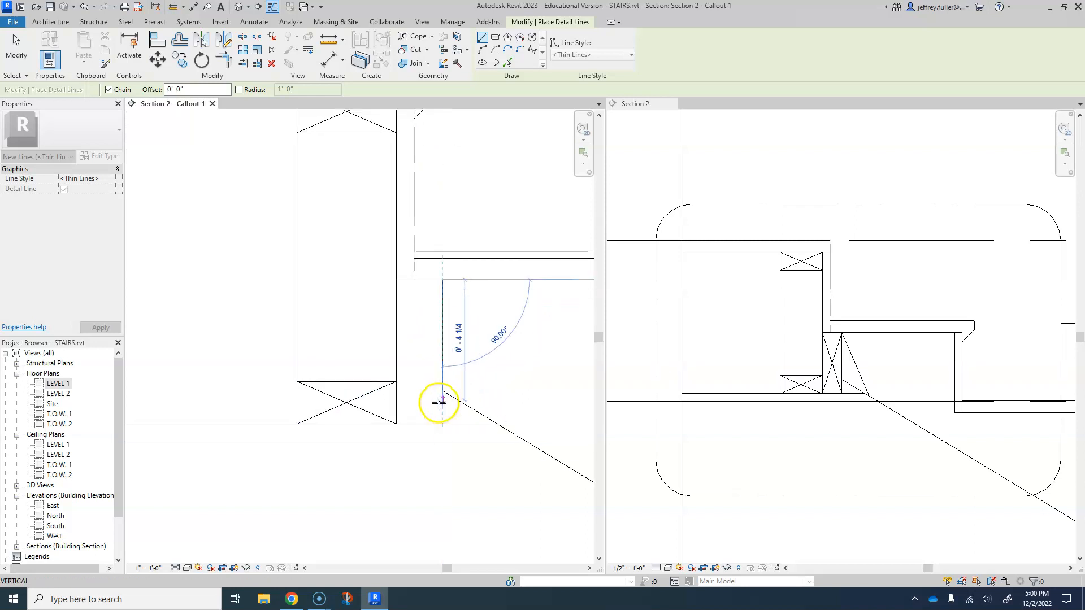
key("Return")
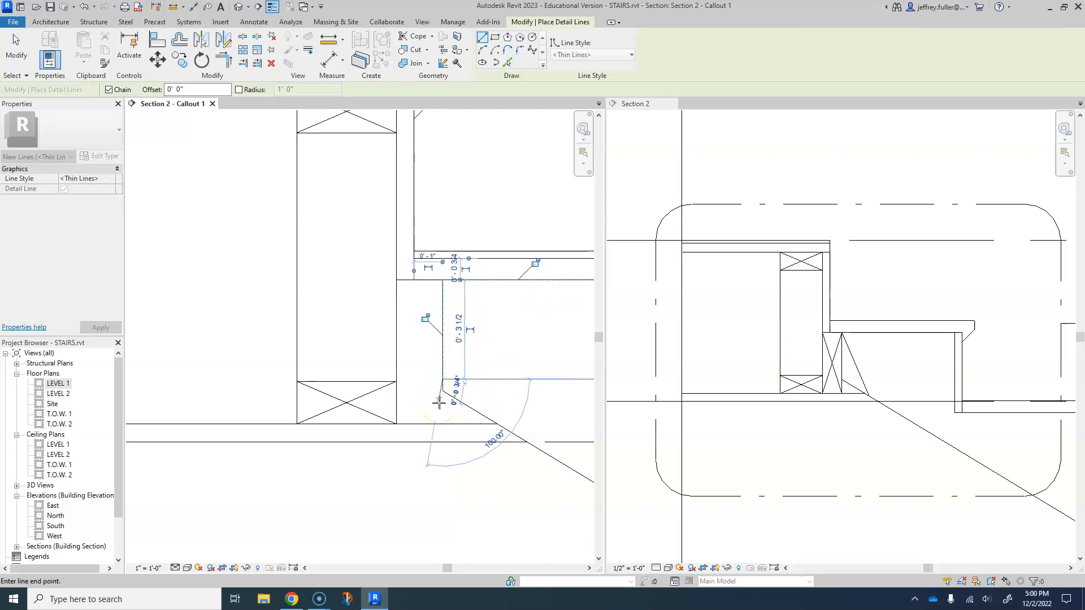
left_click(399, 379)
key("Escape")
key("Escape")
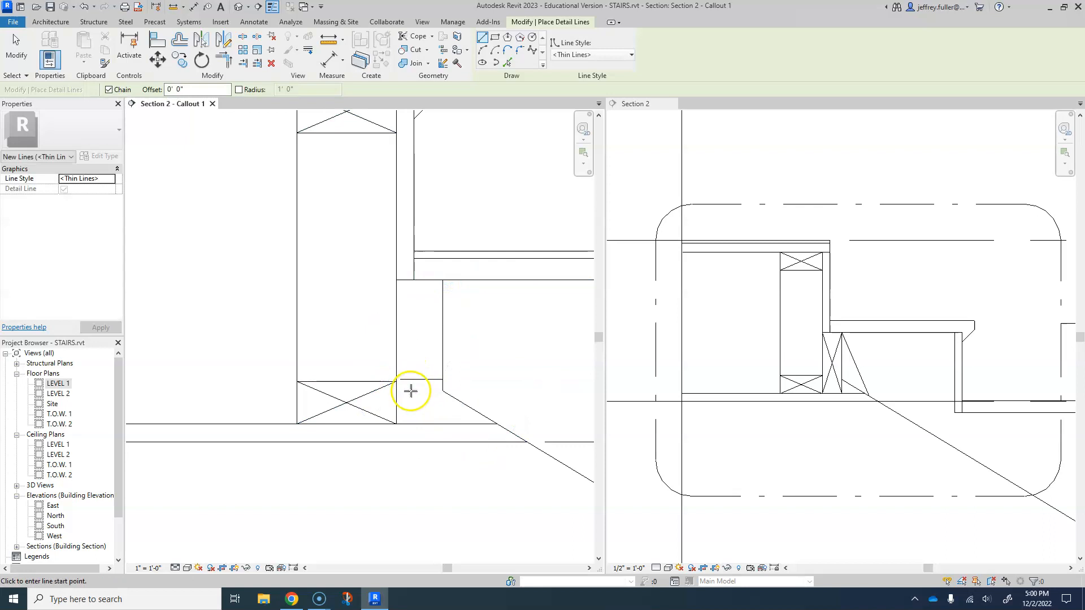
Extend the block's bottom line back to meet the vertical wall line
scroll(395, 388, "up", 2)
left_click(425, 377)
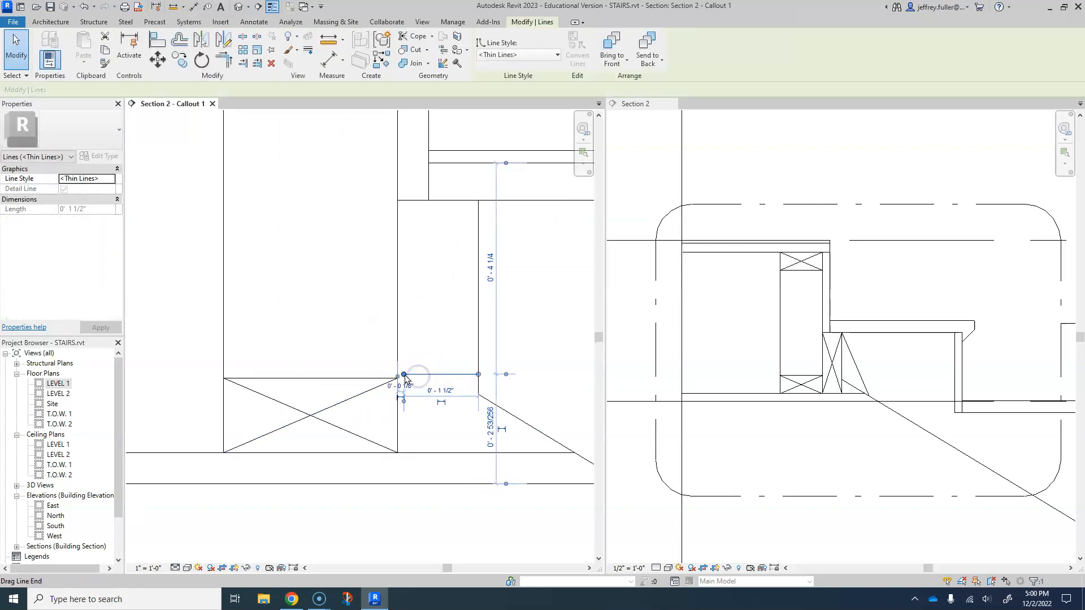
left_click(398, 385, "ctrl")
key("Escape")
scroll(452, 384, "down", 2)
middle_click_drag(449, 383, 359, 408)
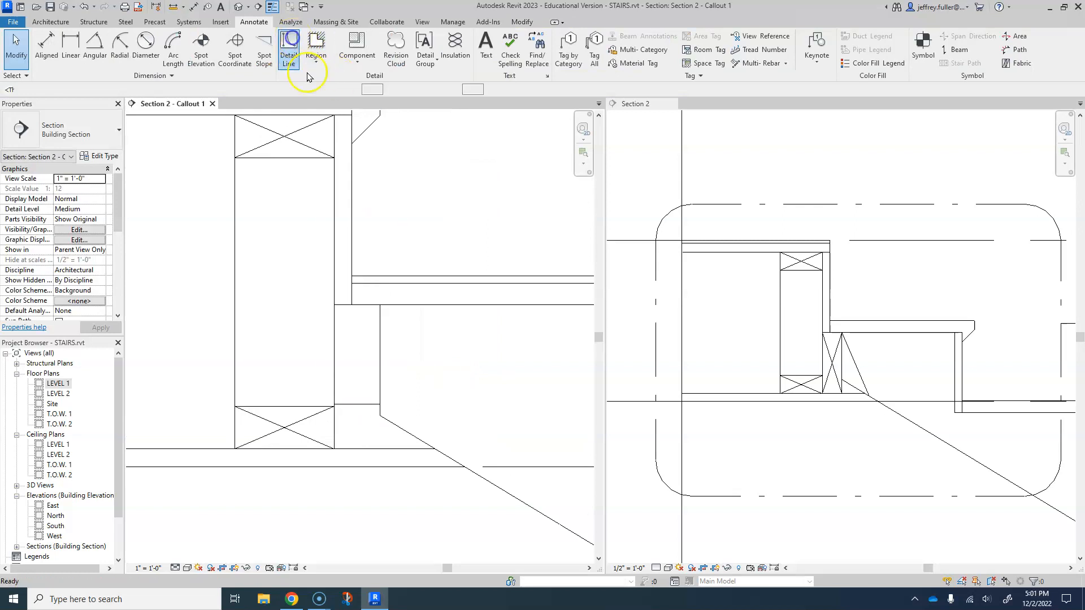
Draw a diagonal detail line from the block's upper wall-side corner and extend its lower end to the opposite bottom corner
left_click(289, 54)
left_click(337, 307)
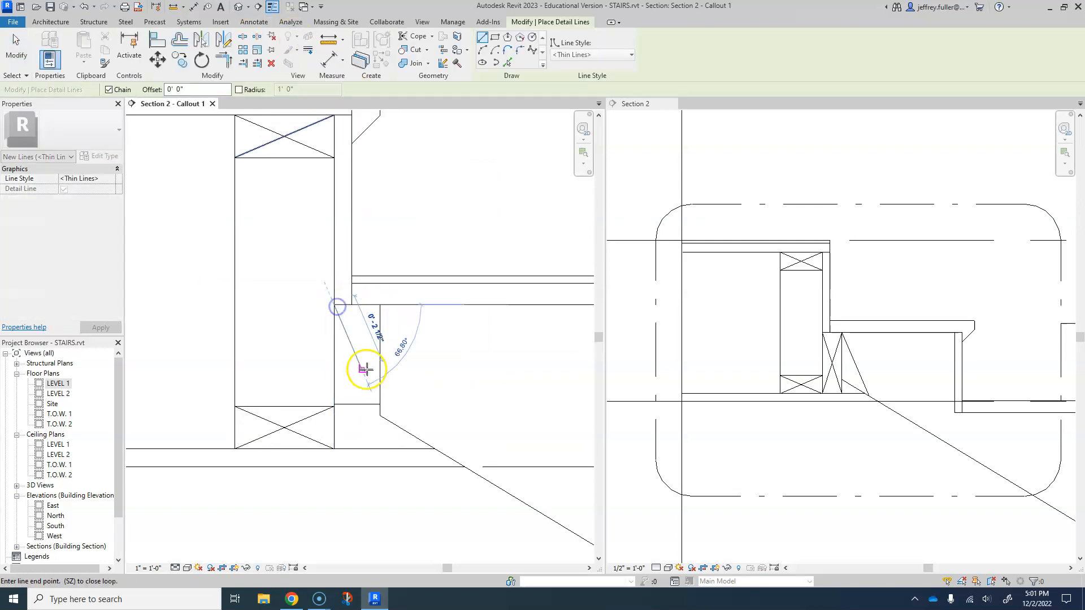
scroll(377, 407, "up", 2)
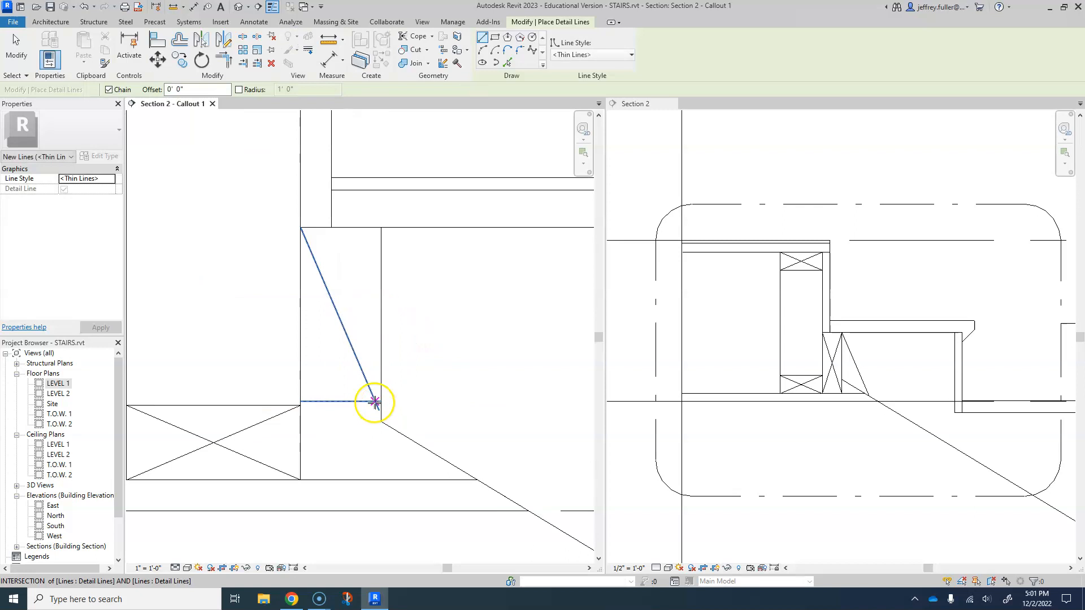
left_click(375, 402)
key("Escape")
key("Escape")
left_click(377, 400)
left_click_drag(380, 417, 381, 401)
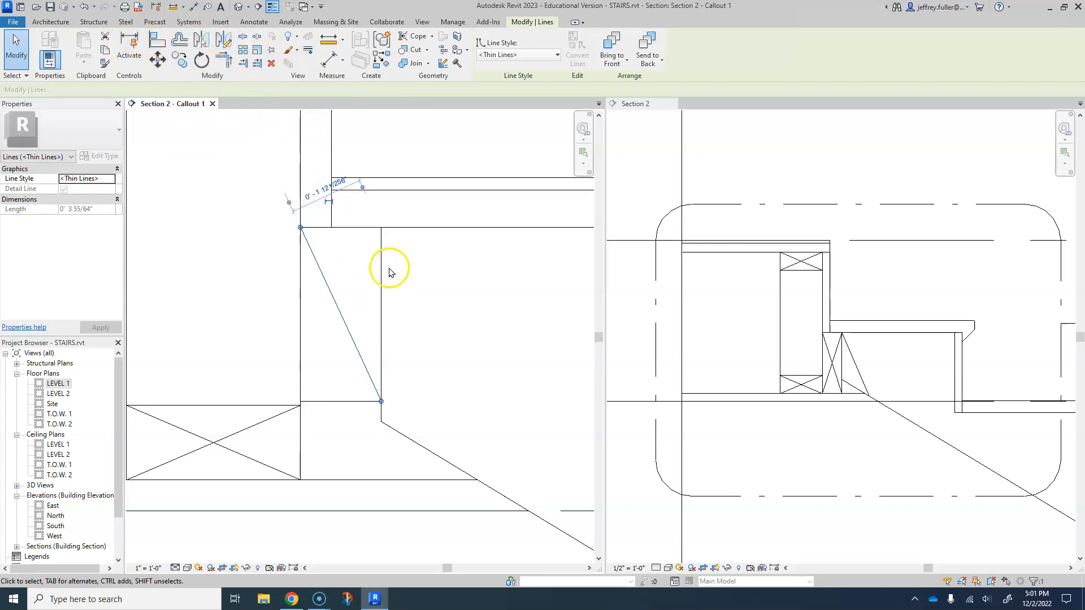
left_click(417, 149)
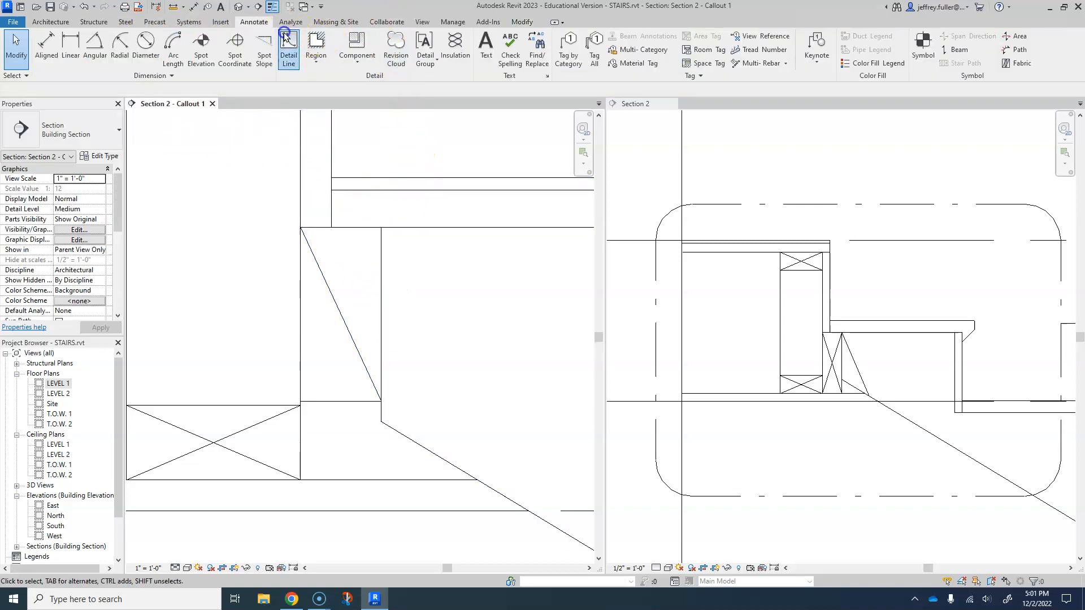
Draw the second diagonal detail line across the block, from its upper outer corner to its lower wall-side corner
left_click(287, 41)
left_click(380, 230)
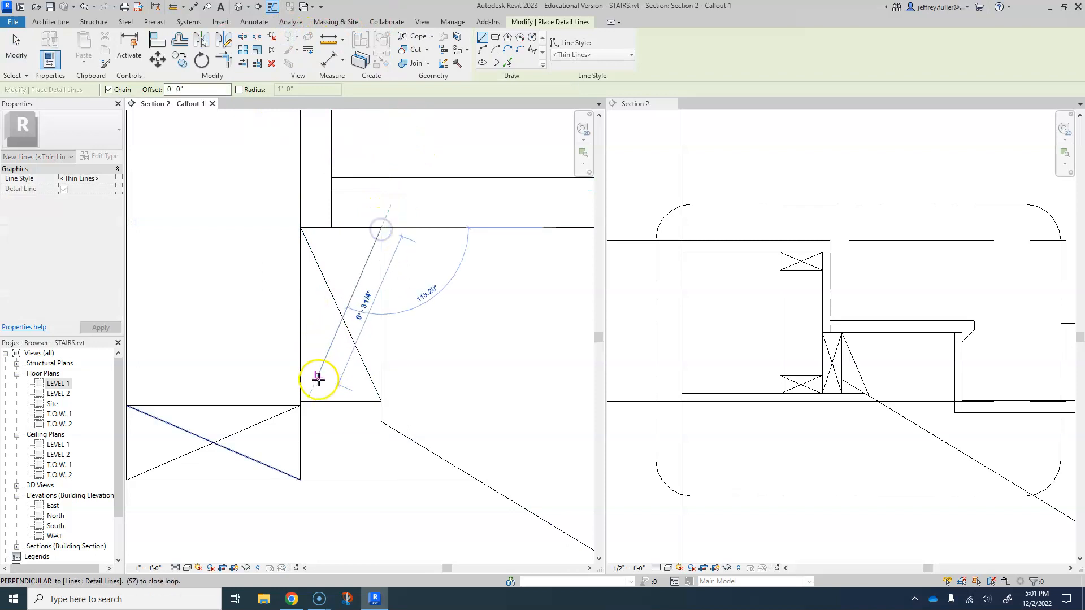
left_click(300, 403)
scroll(300, 403, "down", 4)
mouse_move(364, 387)
middle_mouse_down()
mouse_move(387, 439)
mouse_move(433, 395)
mouse_move(387, 357)
middle_mouse_up()
key("Escape")
key("Escape")
scroll(390, 450, "down", 1)
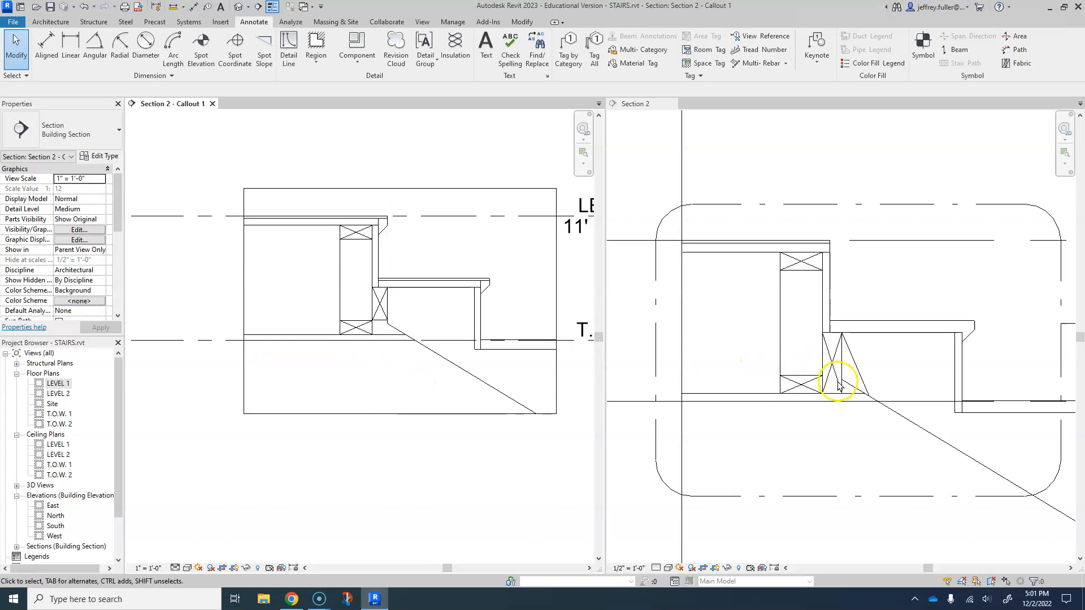
Start a filled region of type Diagonal Crosshatch and outline the layer directly beneath the upper floor's thin finish layer
scroll(844, 374, "up", 1)
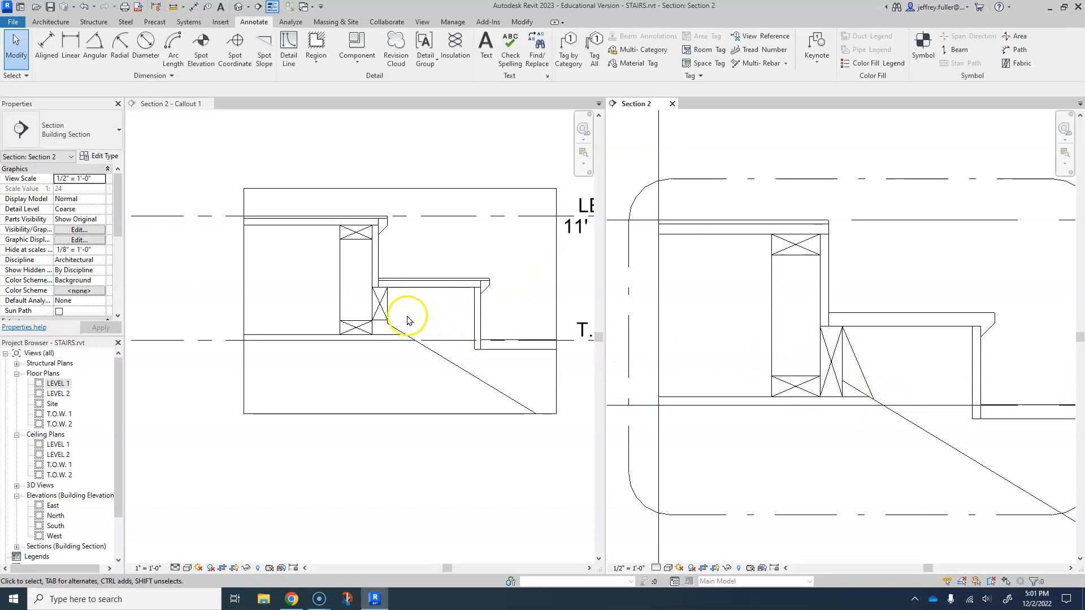
mouse_move(364, 357)
middle_mouse_down()
mouse_move(448, 399)
mouse_move(293, 387)
mouse_move(350, 433)
middle_mouse_up()
scroll(341, 425, "up", 1)
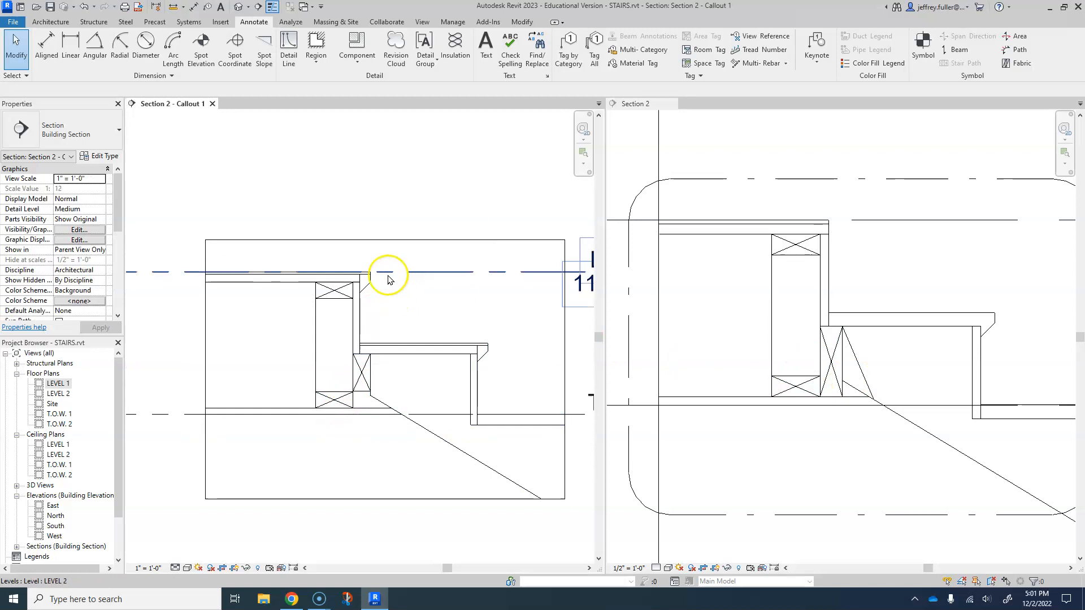
left_click(314, 48)
left_click(334, 83)
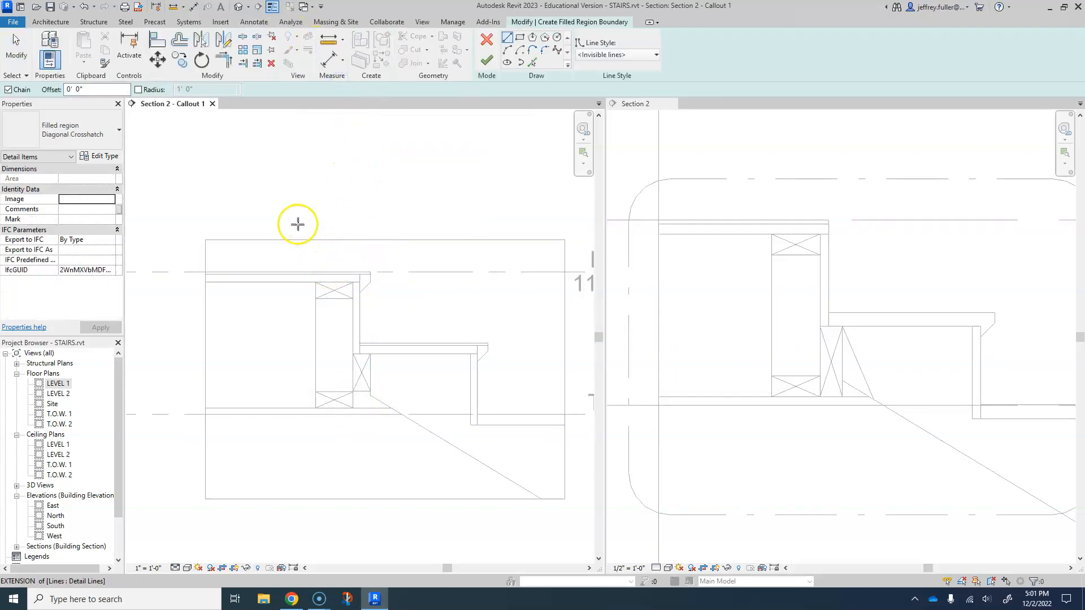
left_click(107, 130)
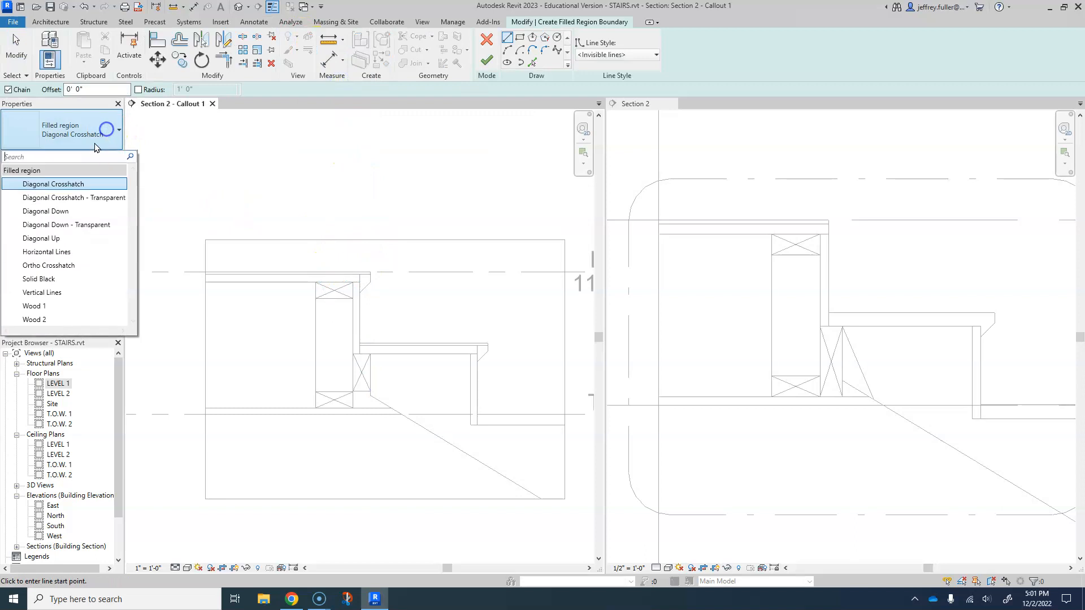
left_click(59, 184)
scroll(245, 281, "up", 3)
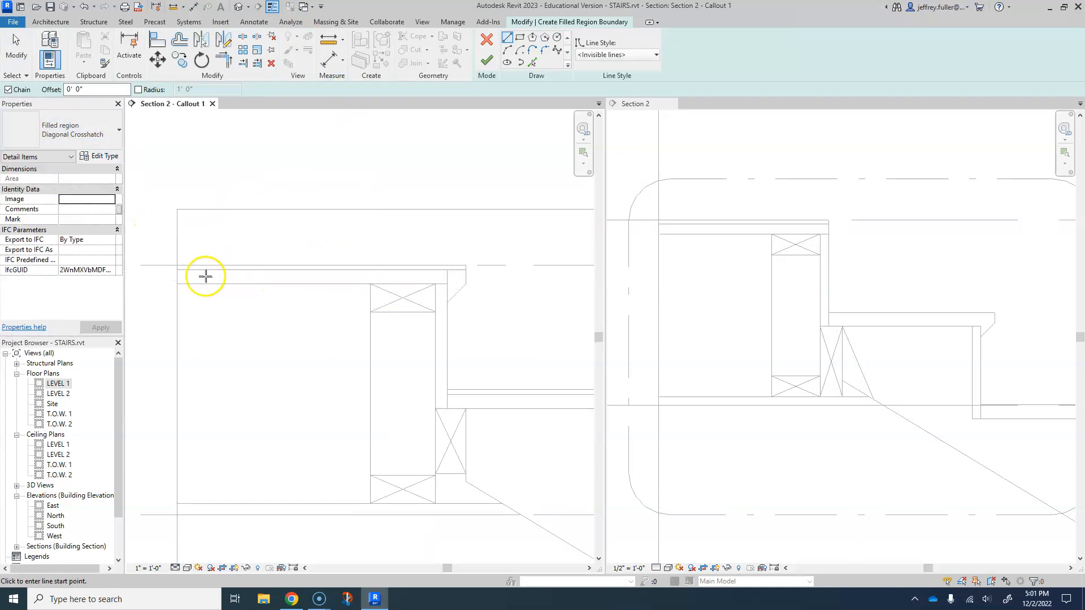
left_click(176, 270)
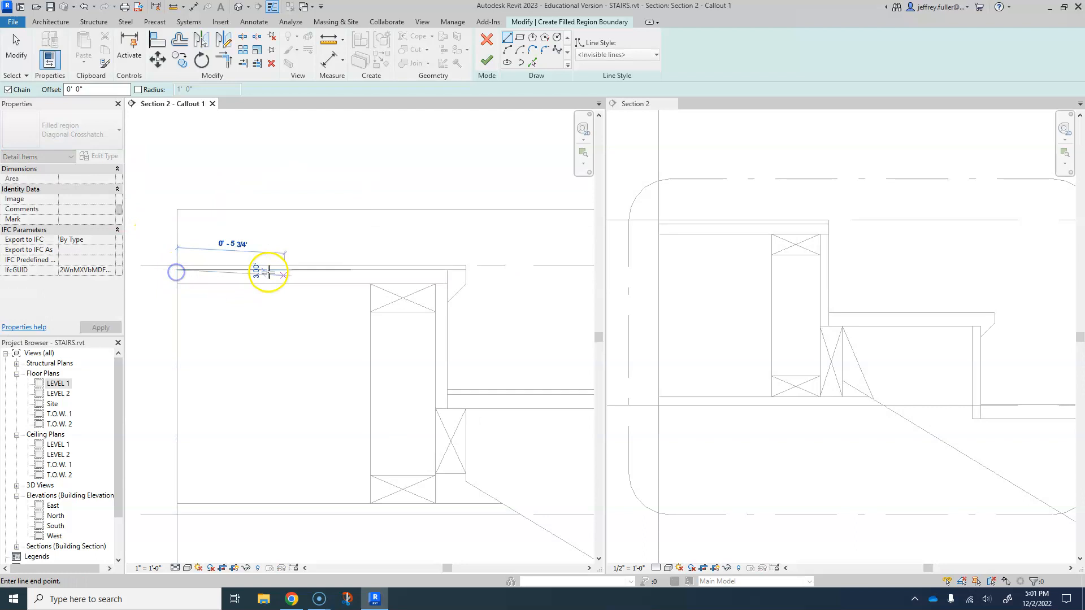
left_click(446, 284)
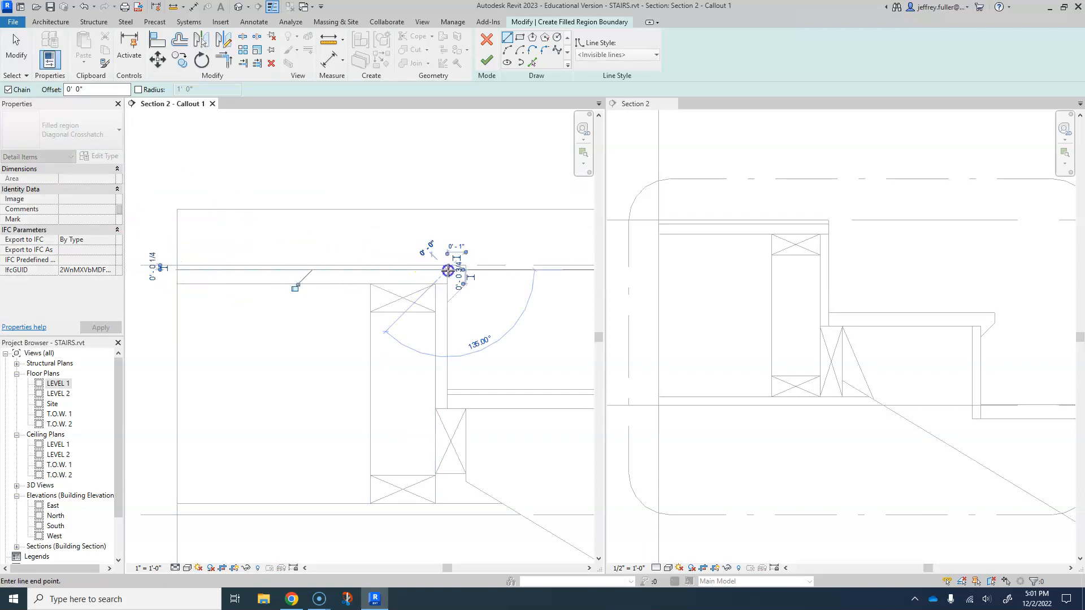
left_click(176, 283)
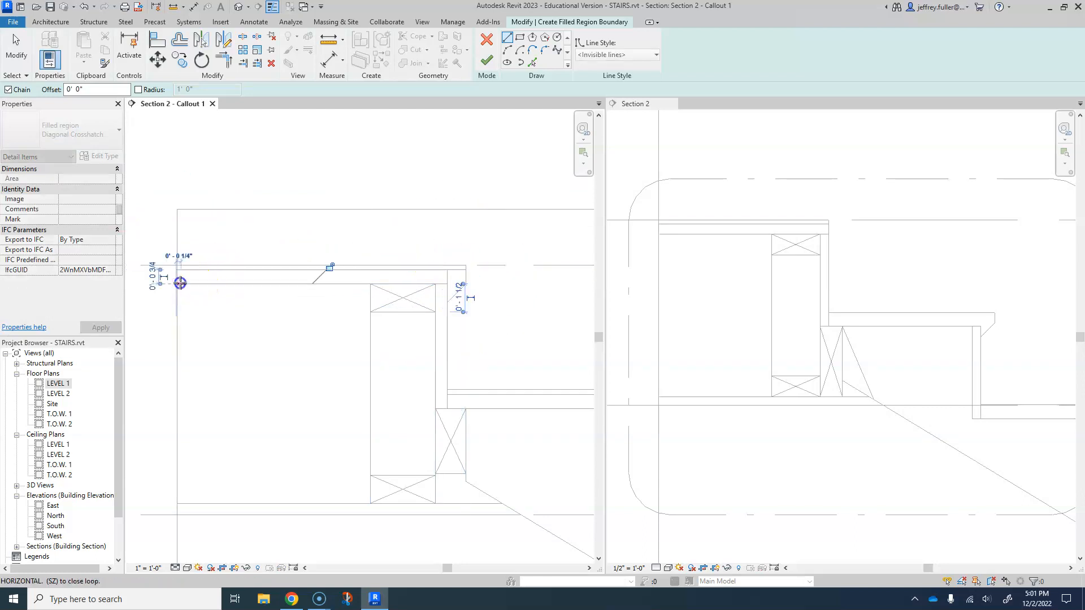
left_click(177, 269)
Add a closed boundary around the layer beneath the upper tread's thin top finish, from the upper riser's face to the lower riser's face
scroll(250, 297, "down", 1)
middle_click_drag(286, 330, 141, 262)
scroll(253, 315, "up", 1)
left_click(240, 295)
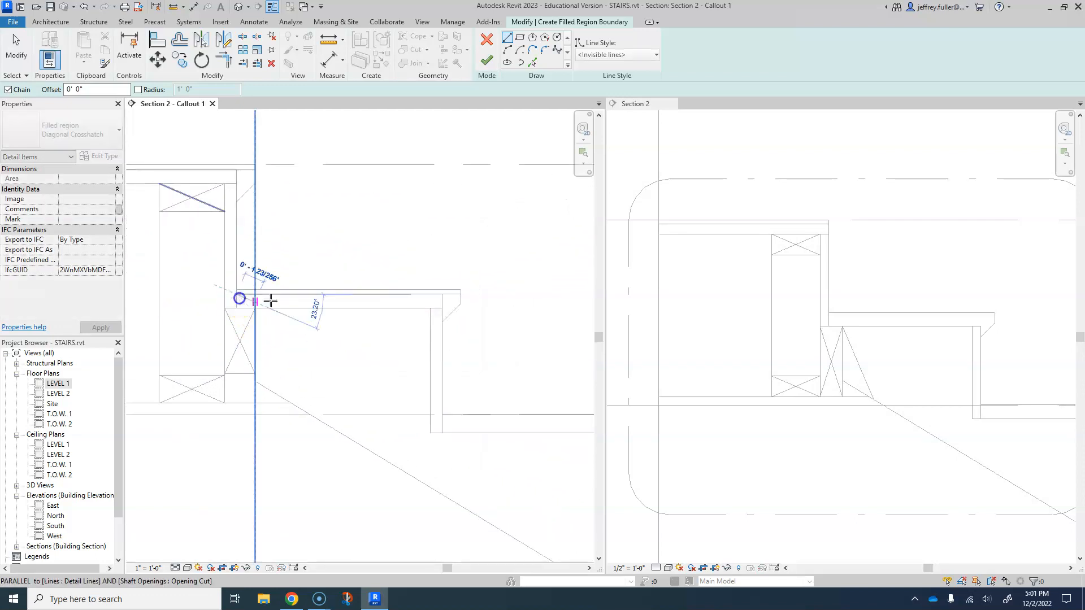
left_click(442, 294)
left_click(443, 309)
left_click(237, 308)
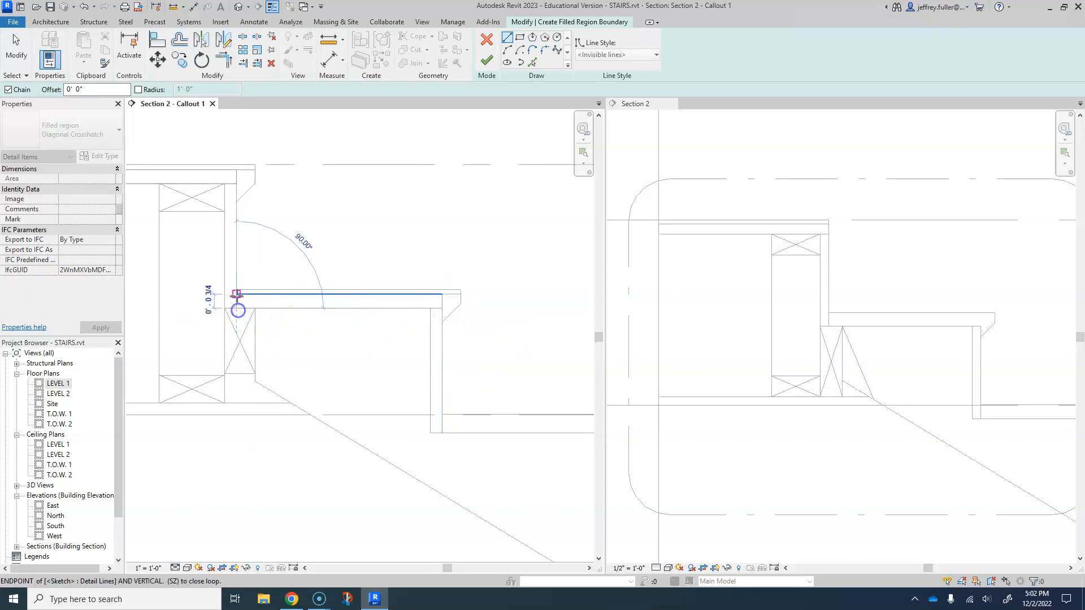
left_click(237, 295)
Outline the lowest tread's layer at T.O.W. 1 from the riser face to the crop edge, and finish the filled region
middle_click_drag(305, 356, 207, 317)
scroll(226, 332, "up", 1)
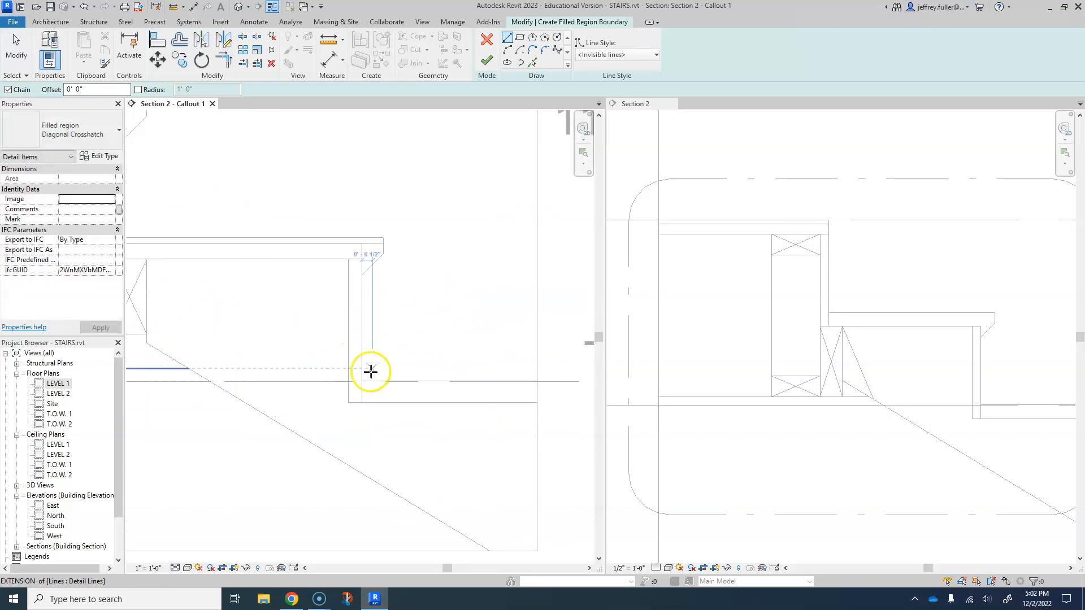
scroll(366, 383, "down", 2)
middle_click_drag(368, 387, 244, 325)
left_click(244, 324)
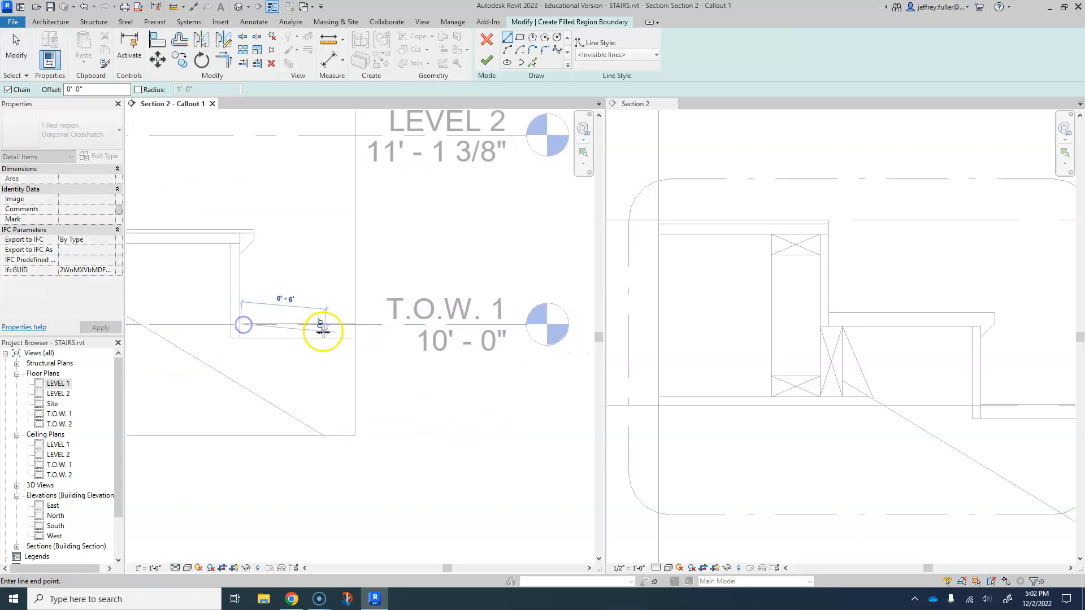
left_click(356, 325)
left_click(356, 338)
left_click(240, 338)
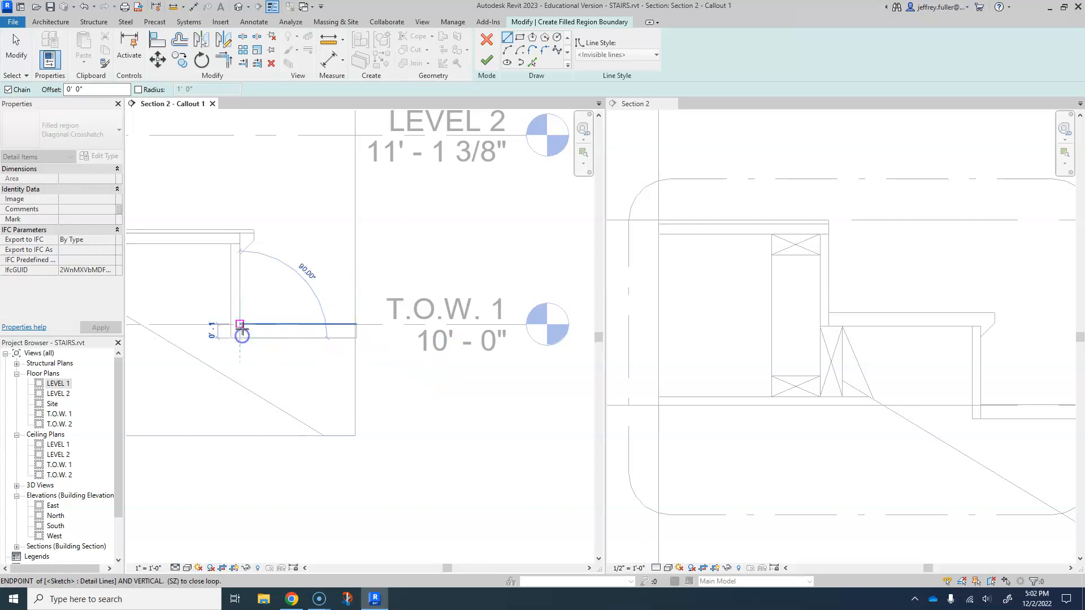
left_click(240, 325)
middle_click_drag(255, 368, 398, 383)
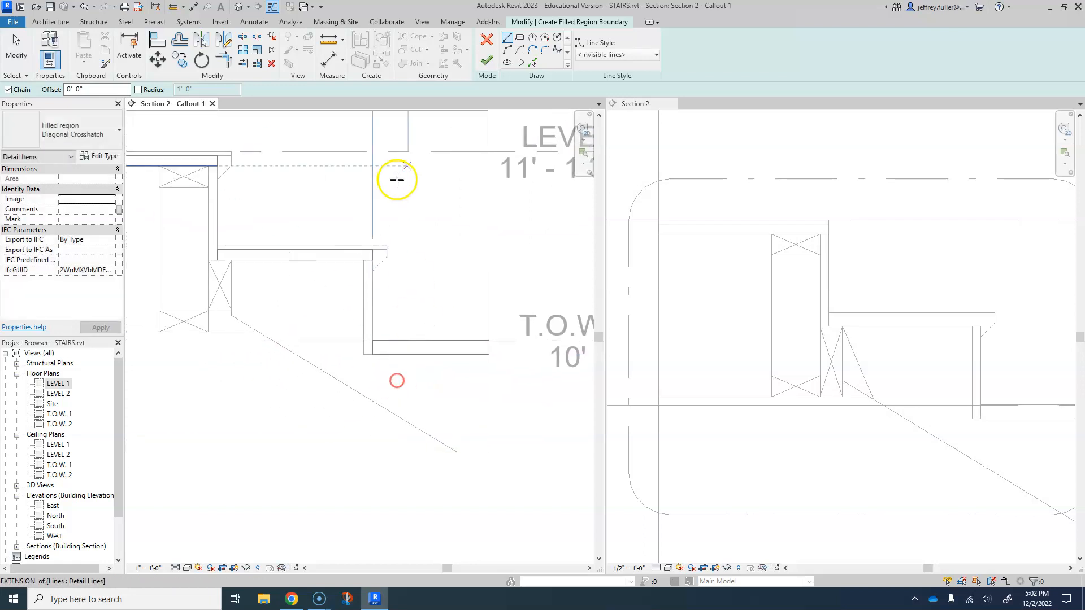
left_click(486, 60)
mouse_move(382, 231)
middle_mouse_down()
mouse_move(421, 276)
mouse_move(459, 297)
middle_mouse_up()
left_click(404, 292)
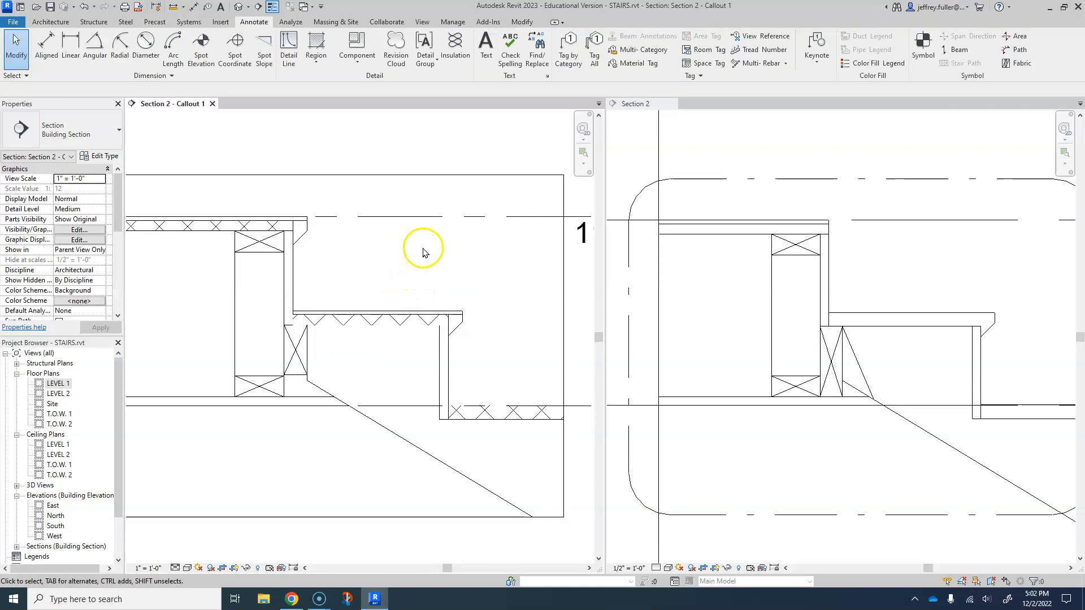
middle_click_drag(425, 252, 431, 240)
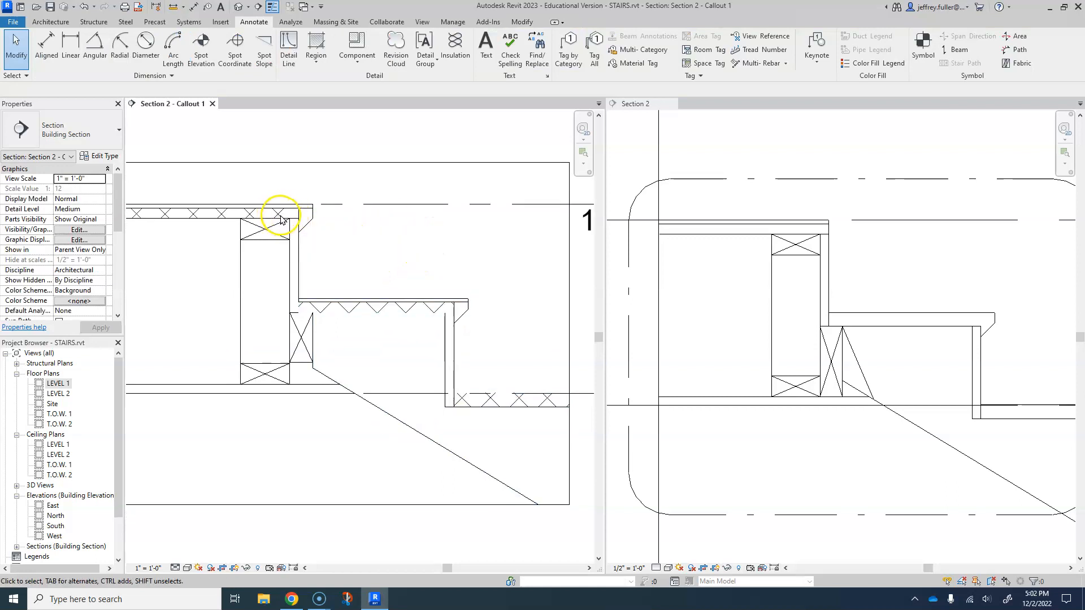
Edit the boundary of the horizontal crosshatch region, changing all its sketch lines to the Thin Lines style, and finish the edit
left_click(293, 220)
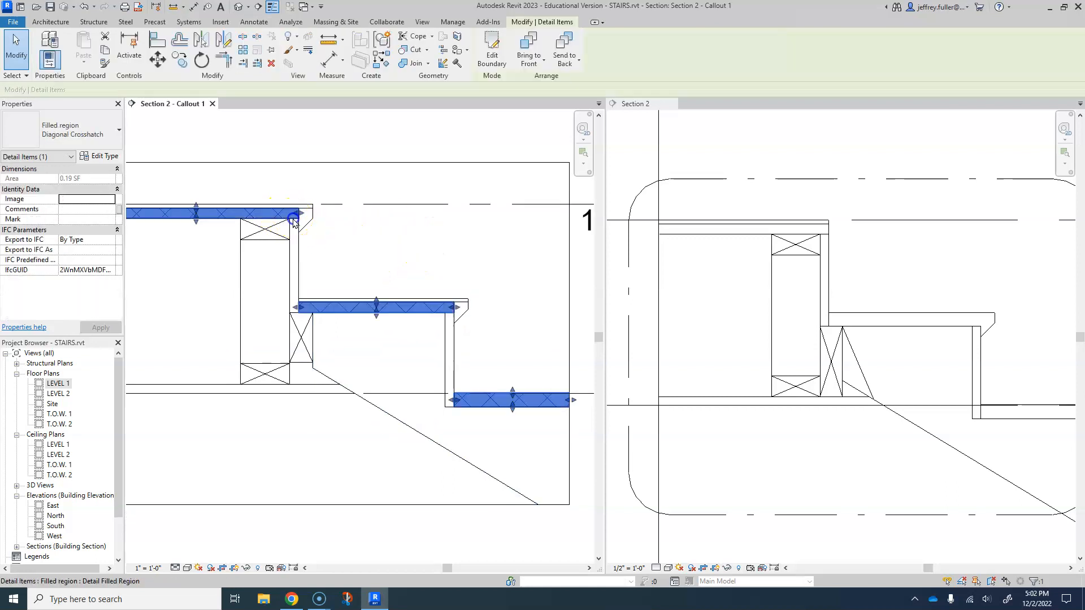
scroll(450, 211, "down", 2)
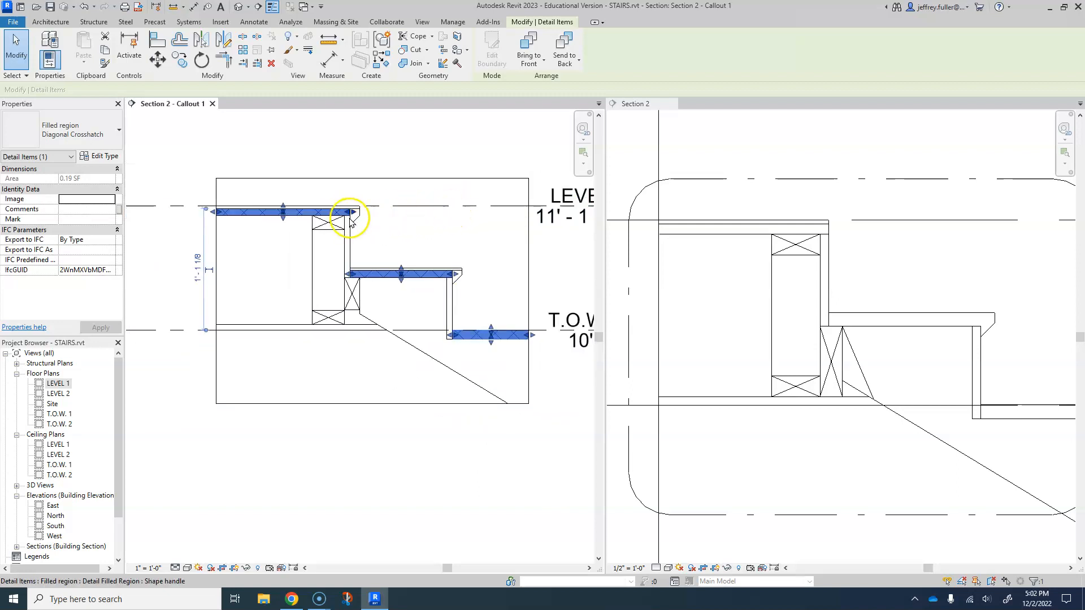
left_click_drag(350, 220, 353, 213)
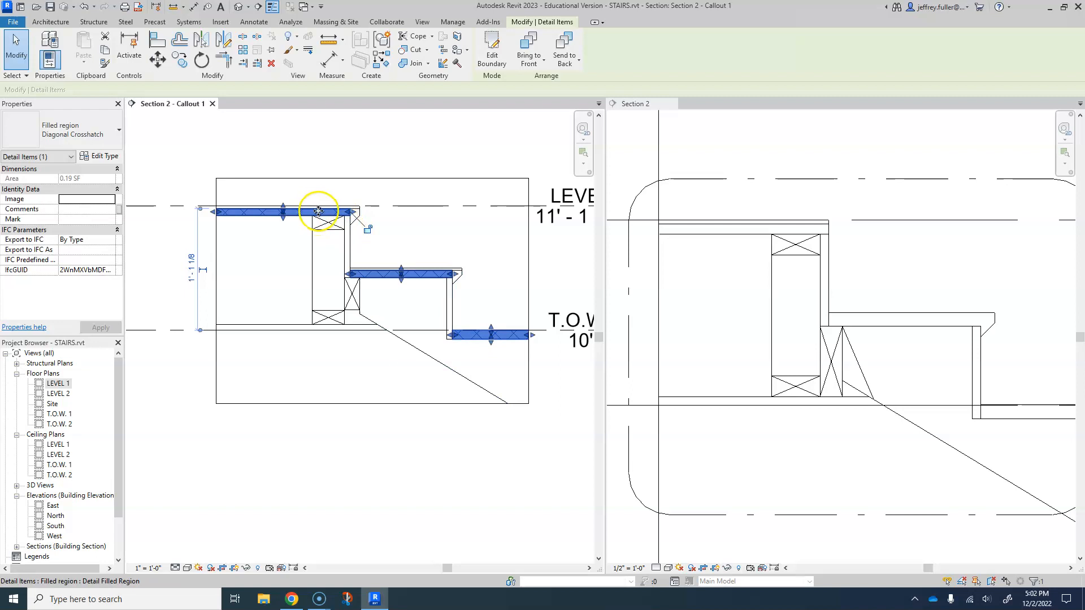
double_click(319, 212)
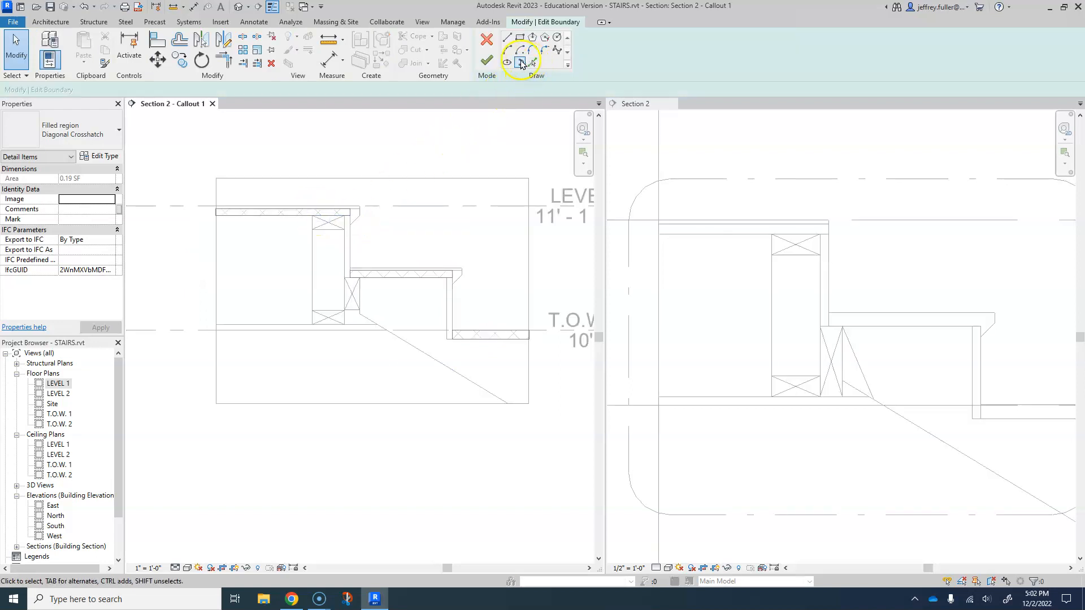
left_click_drag(532, 152, 204, 434)
left_click(615, 55)
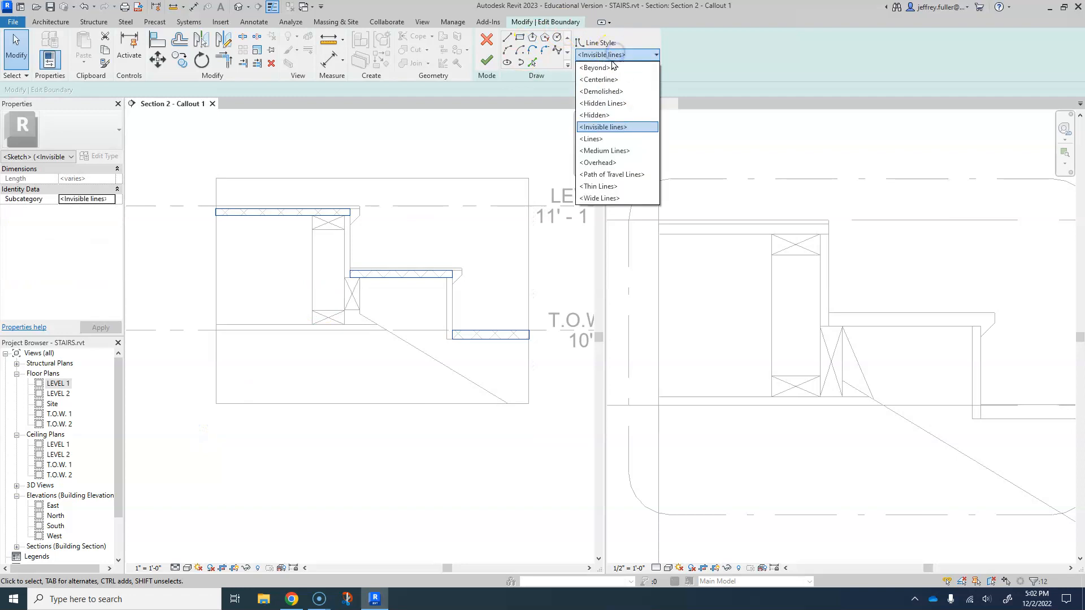
left_click(612, 188)
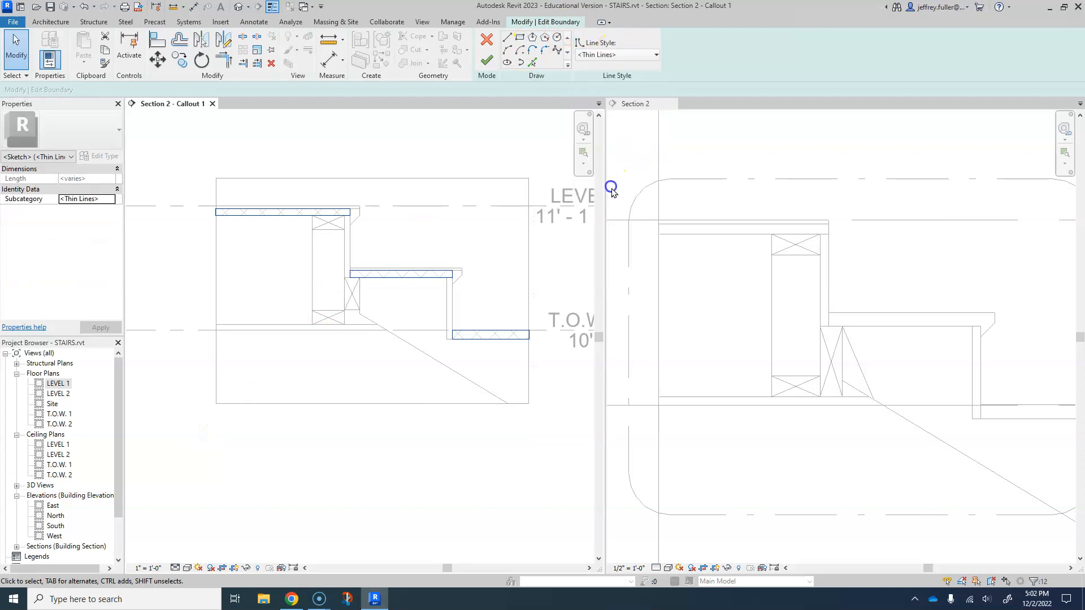
left_click(487, 62)
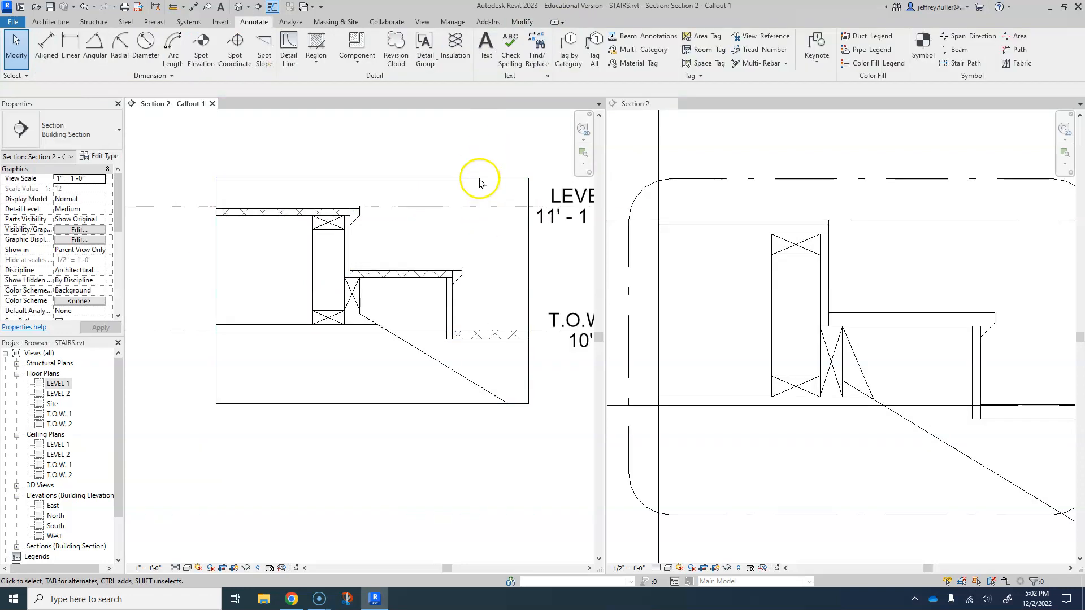
Start a new Diagonal Crosshatch filled region with Thin Lines and outline the upper riser board
scroll(460, 188, "up", 5)
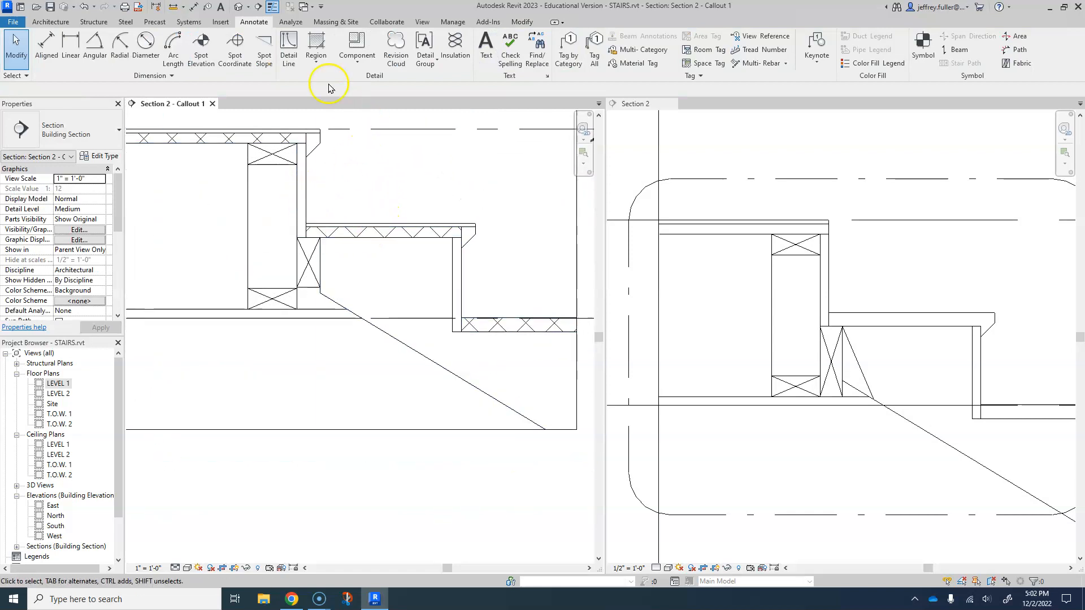
left_click(315, 43)
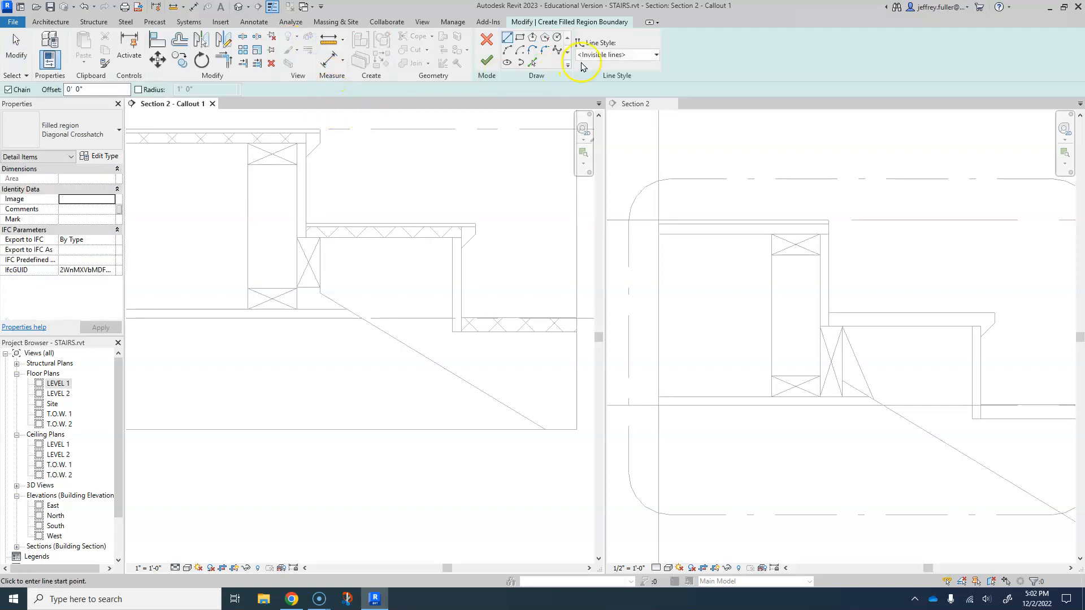
left_click(594, 55)
left_click(600, 180)
left_click(312, 154)
left_click(298, 145)
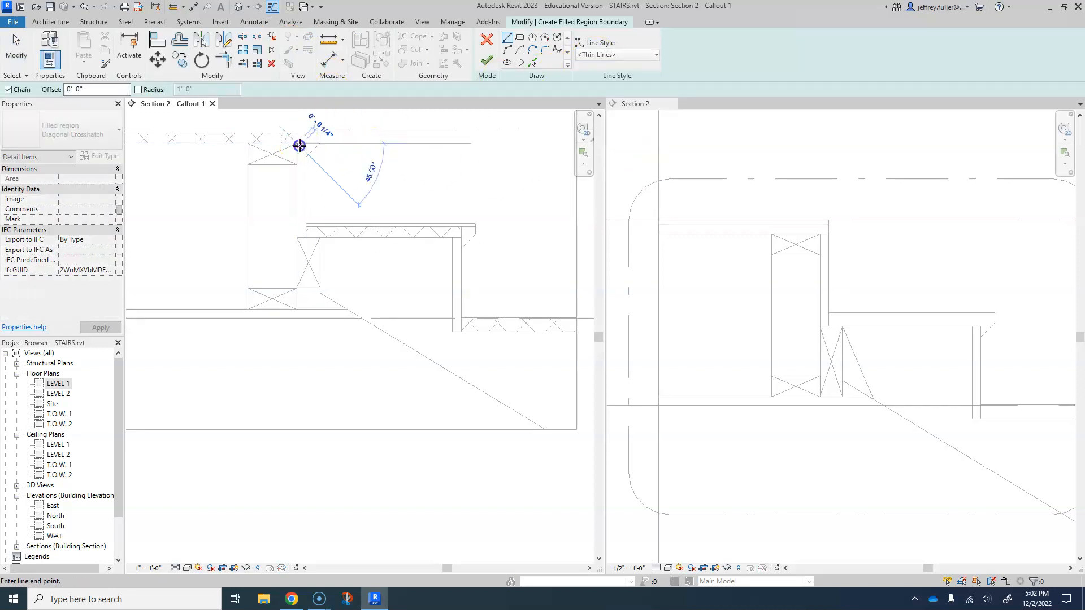
left_click(306, 143)
left_click(306, 237)
left_click(296, 238)
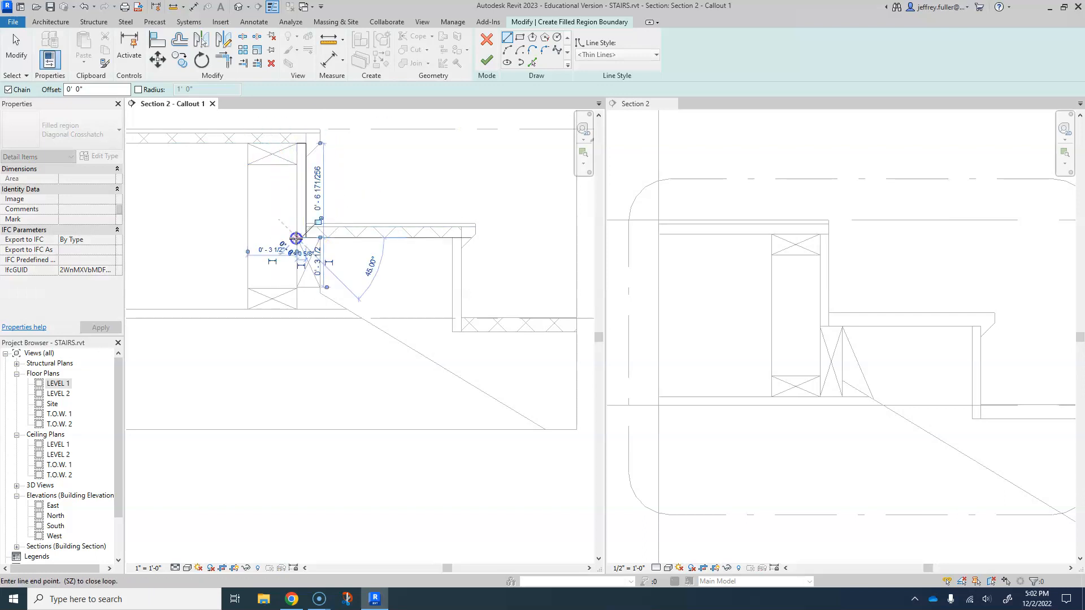
left_click(298, 147)
Outline the lower riser board in the same sketch and finish the filled region
middle_click_drag(372, 203, 257, 150)
scroll(357, 209, "up", 2)
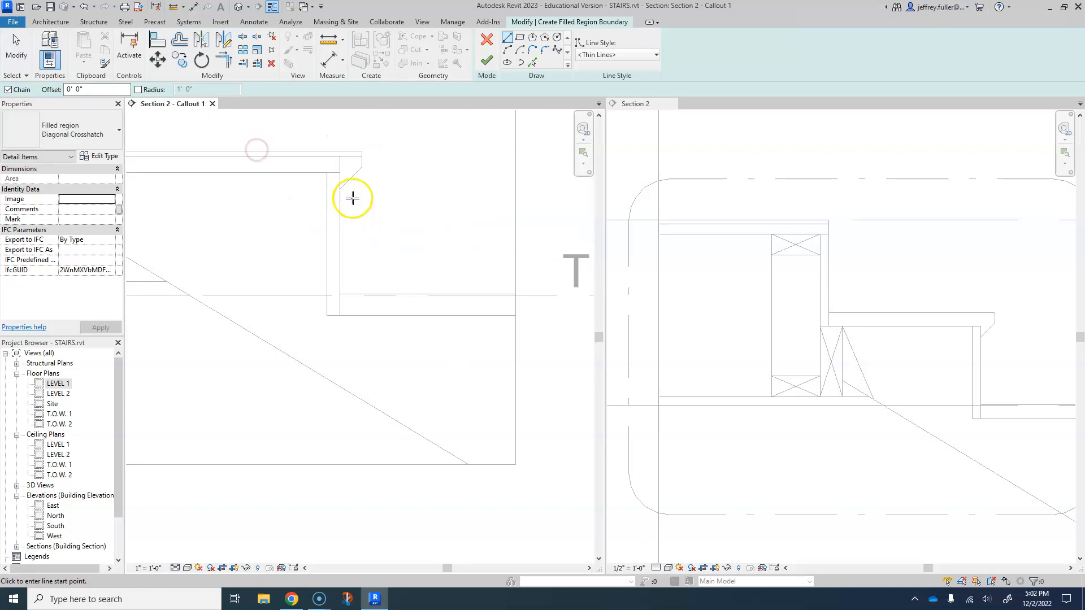
left_click(325, 172)
left_click(339, 172)
left_click(339, 315)
left_click(327, 315)
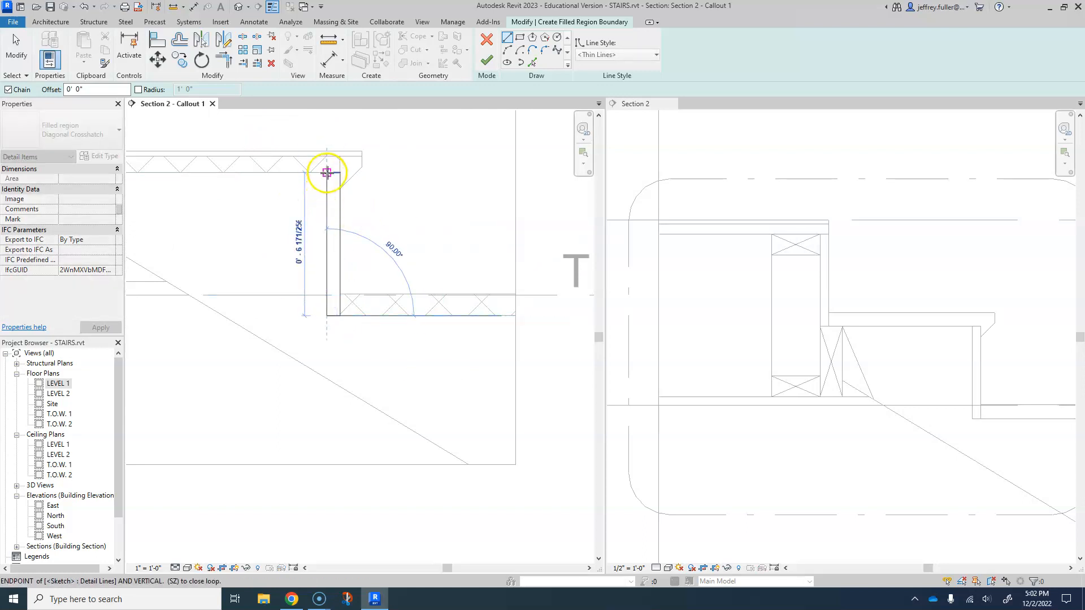
left_click(327, 173)
scroll(335, 216, "down", 1)
middle_click_drag(335, 215, 427, 288)
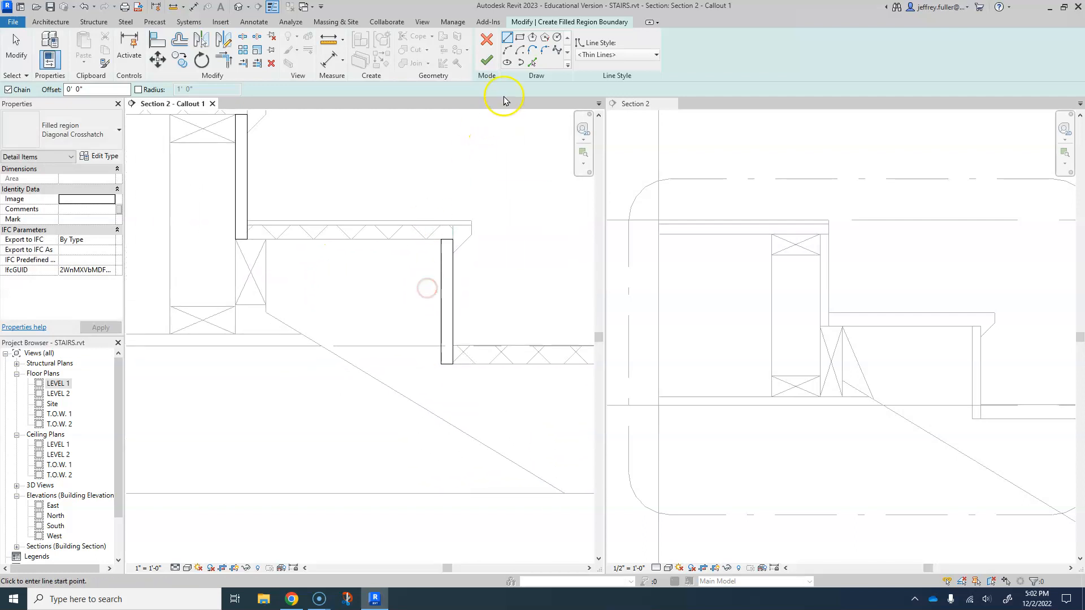
left_click(486, 60)
Start a new filled region in the callout view using the Wood 2 type
scroll(331, 193, "up", 2)
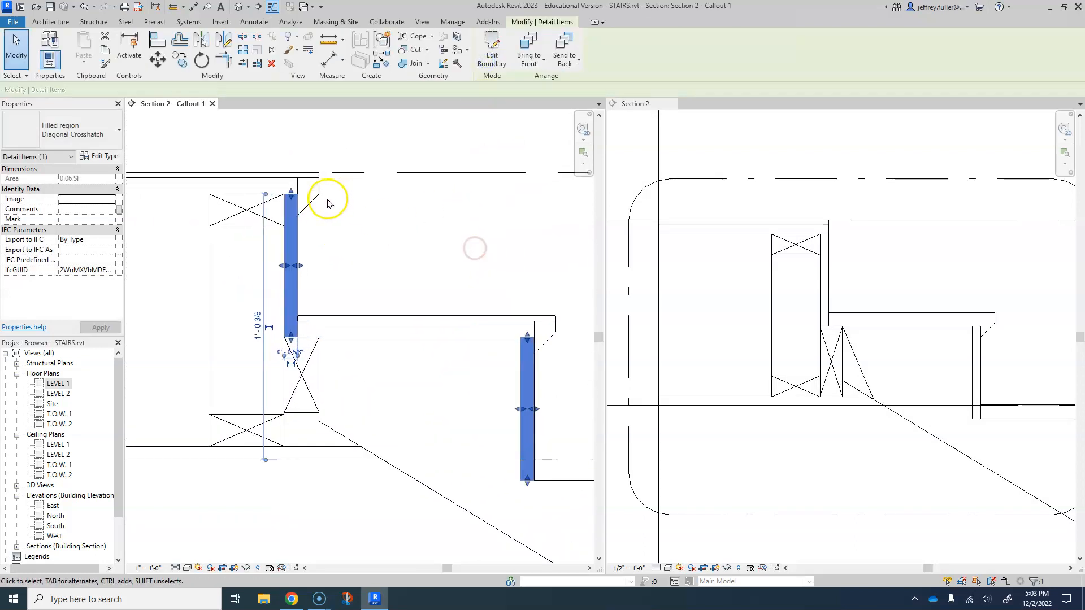
scroll(311, 195, "up", 1)
middle_click_drag(311, 195, 417, 220)
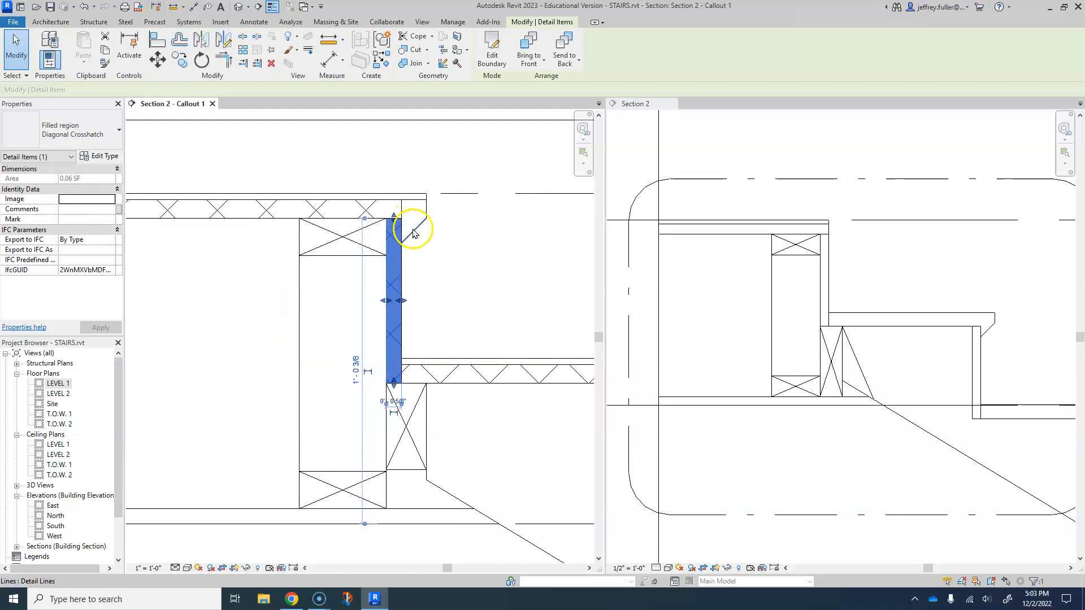
scroll(416, 226, "down", 1)
scroll(435, 235, "down", 1)
mouse_move(437, 232)
middle_mouse_down()
mouse_move(408, 213)
mouse_move(421, 243)
middle_mouse_up()
scroll(420, 226, "up", 2)
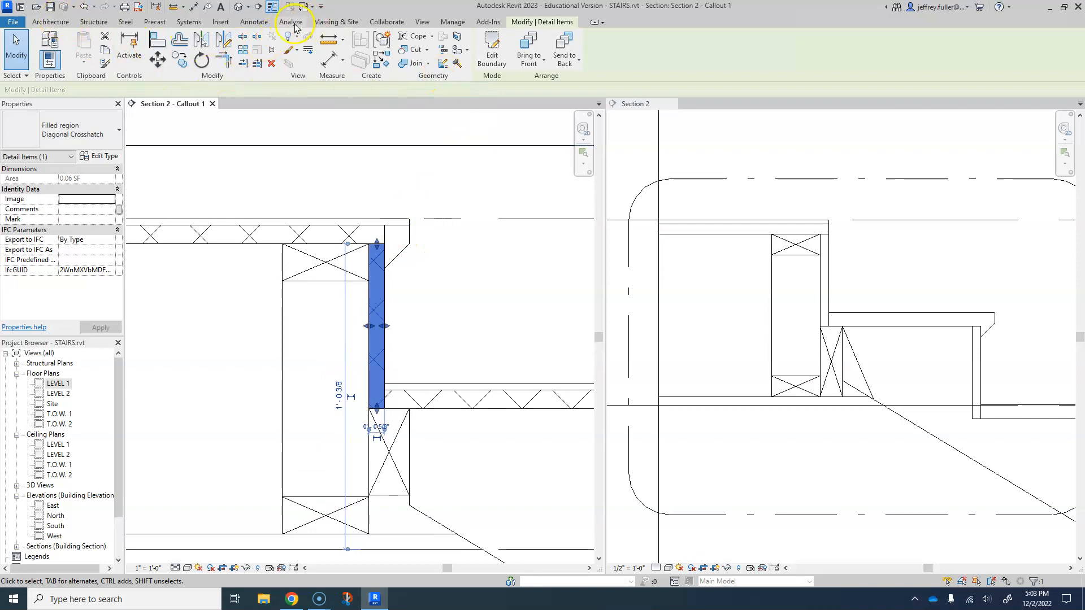
left_click(253, 21)
left_click(312, 43)
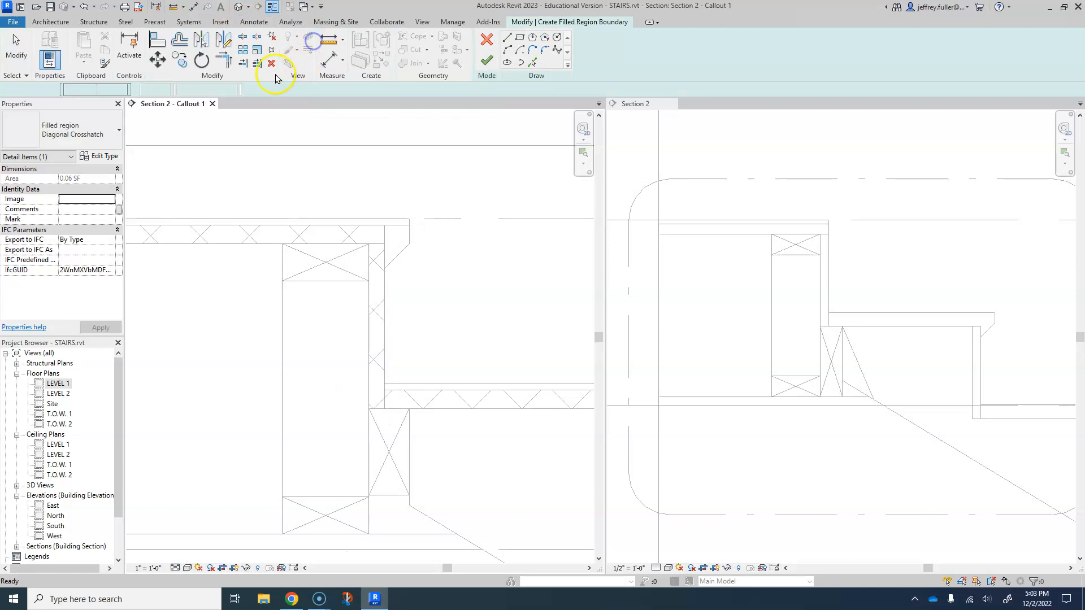
left_click(113, 129)
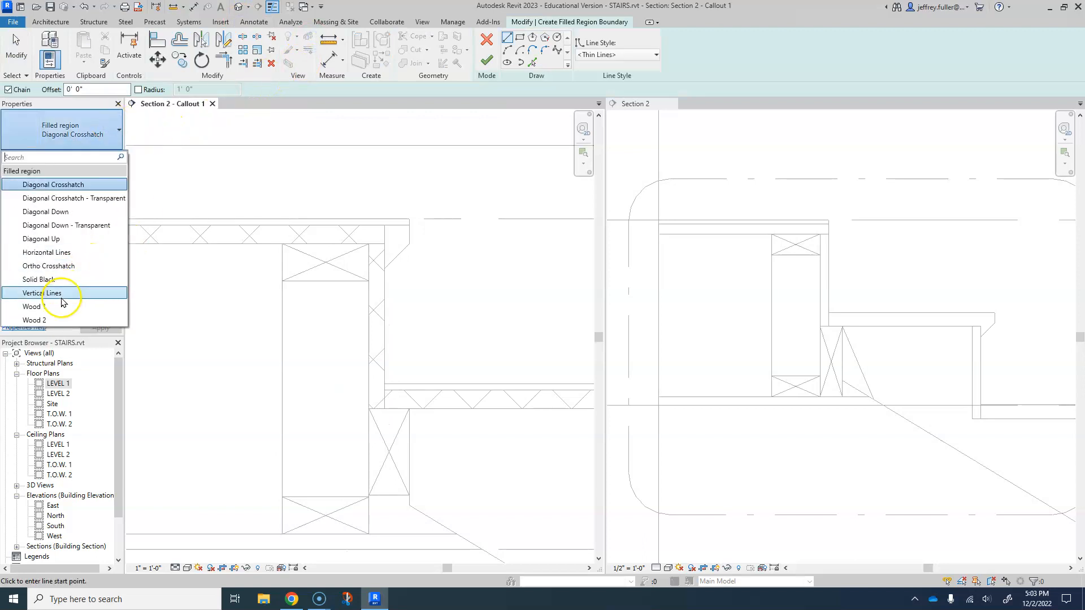
left_click(39, 320)
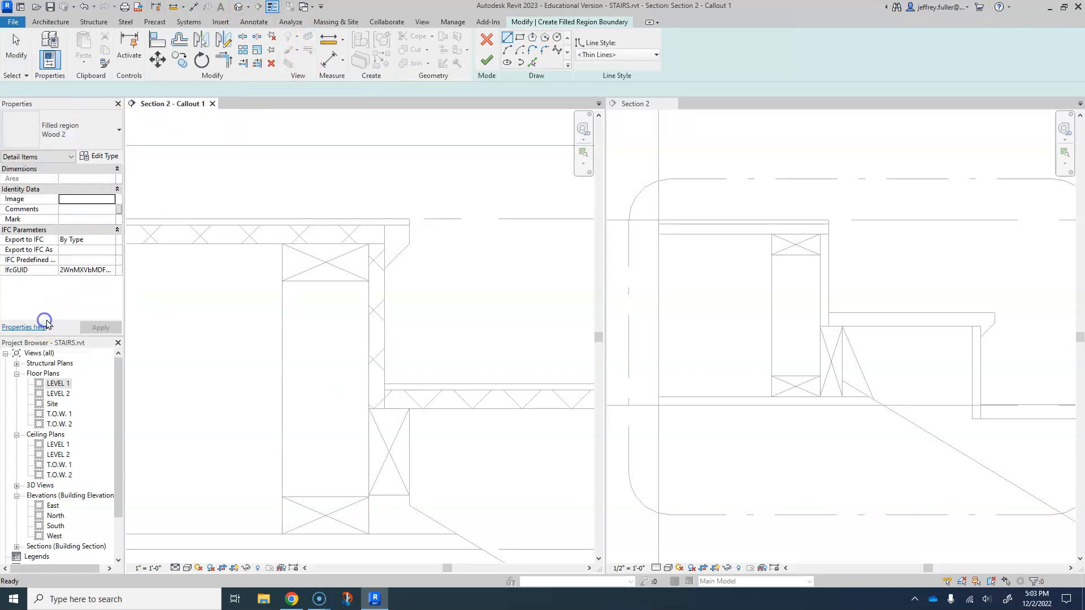
Outline the upper nosing piece at the floor edge with a closed five-sided loop, including its sloped underside
left_click(385, 225)
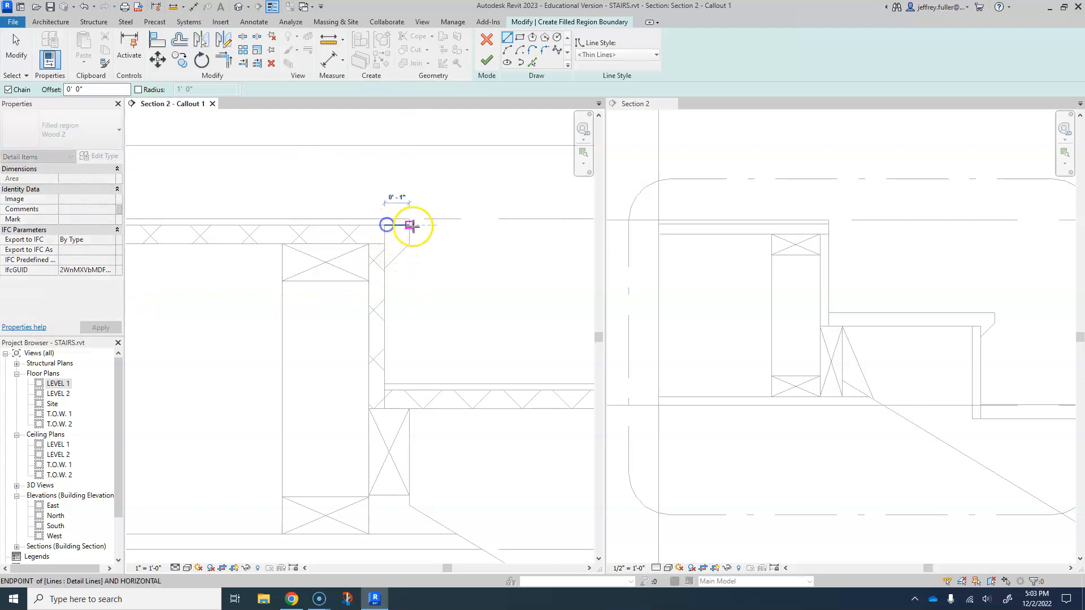
left_click(410, 225)
left_click(409, 244)
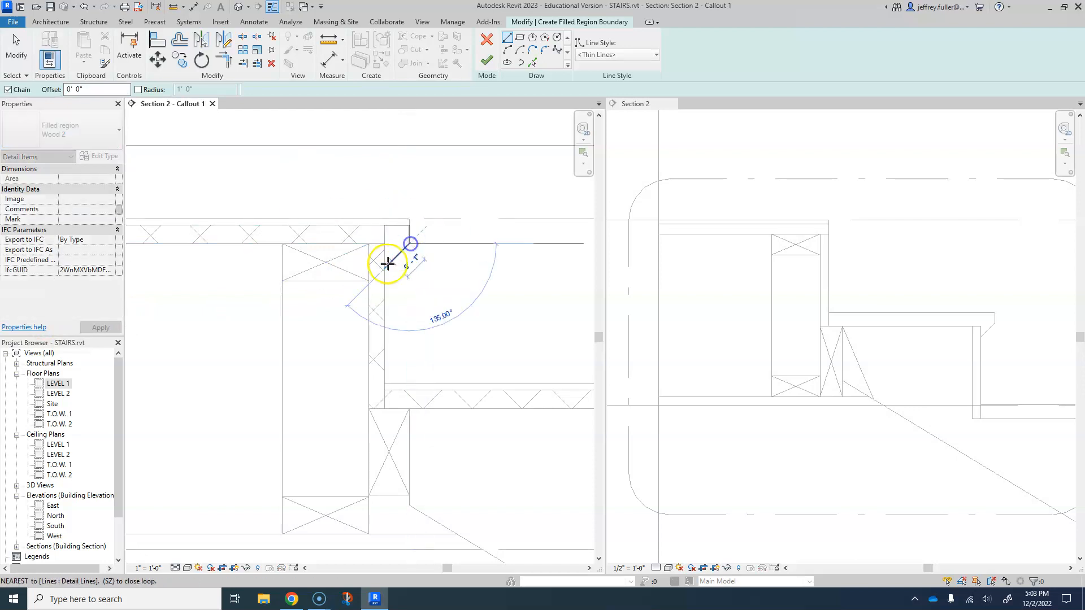
left_click(385, 266)
left_click(385, 225)
Outline the lower tread's nosing piece in the same sketch and finish the Wood 2 filled region
scroll(387, 232, "down", 2)
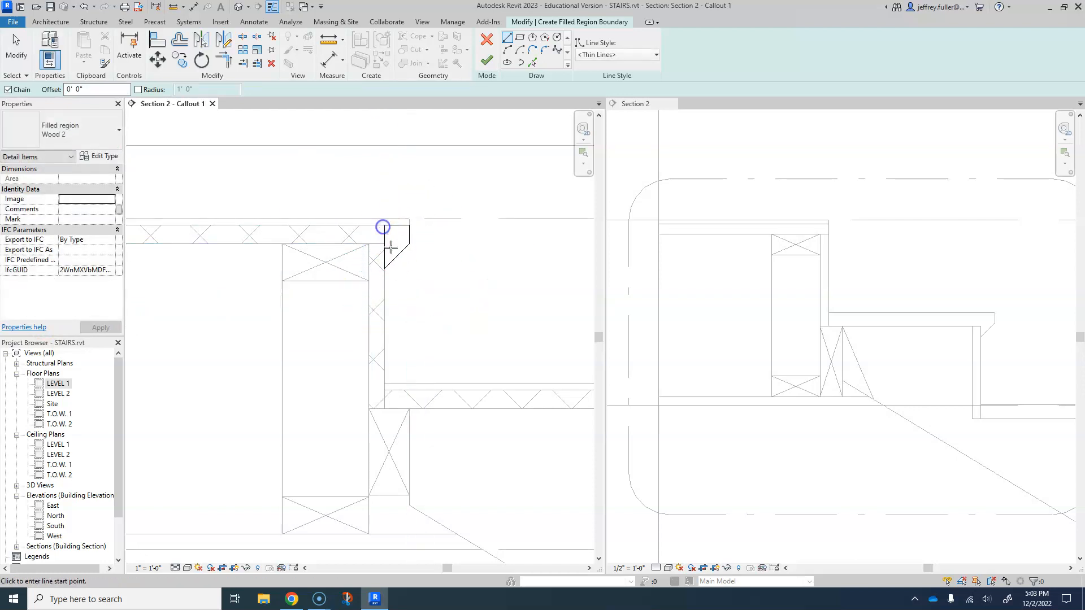
middle_click_drag(427, 275, 258, 278)
scroll(326, 328, "up", 2)
left_click(427, 342)
left_click(454, 341)
left_click(453, 355)
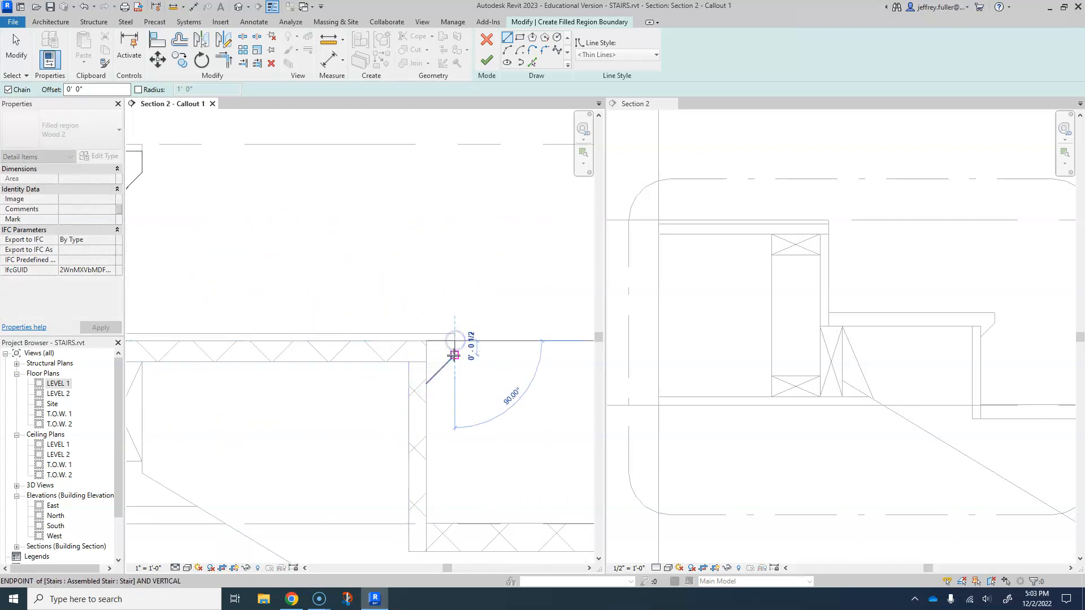
left_click(427, 383)
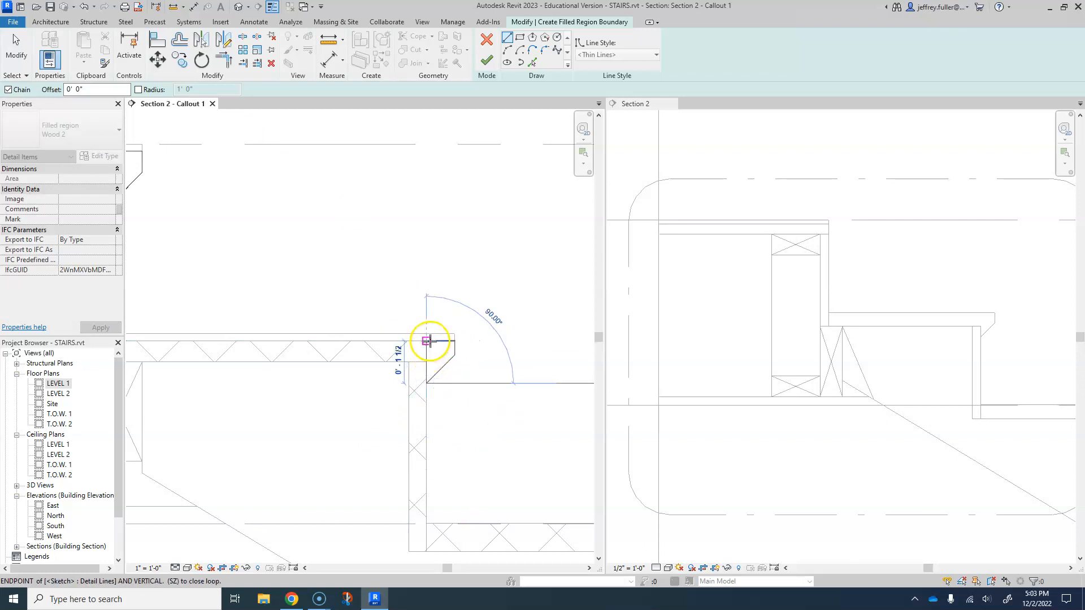
left_click(427, 343)
scroll(426, 343, "down", 3)
middle_click_drag(388, 368, 431, 368)
left_click(482, 60)
left_click(392, 310)
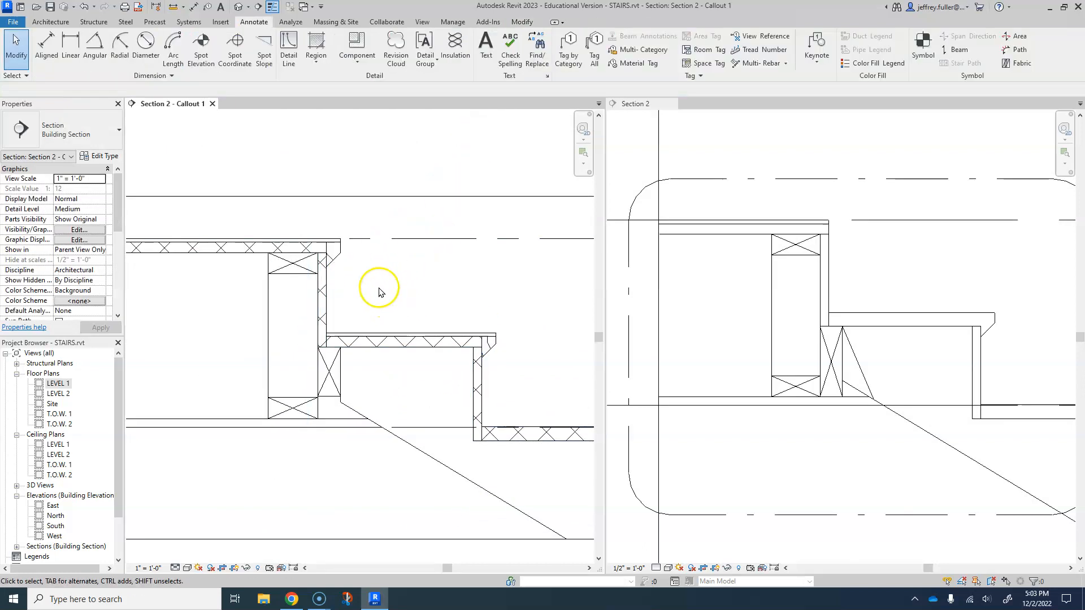
Set the callout view's scale to 1 1/2" = 1'-0" and check the hatch patterns across the whole detail
mouse_move(389, 271)
middle_mouse_down()
mouse_move(462, 249)
mouse_move(381, 253)
middle_mouse_up()
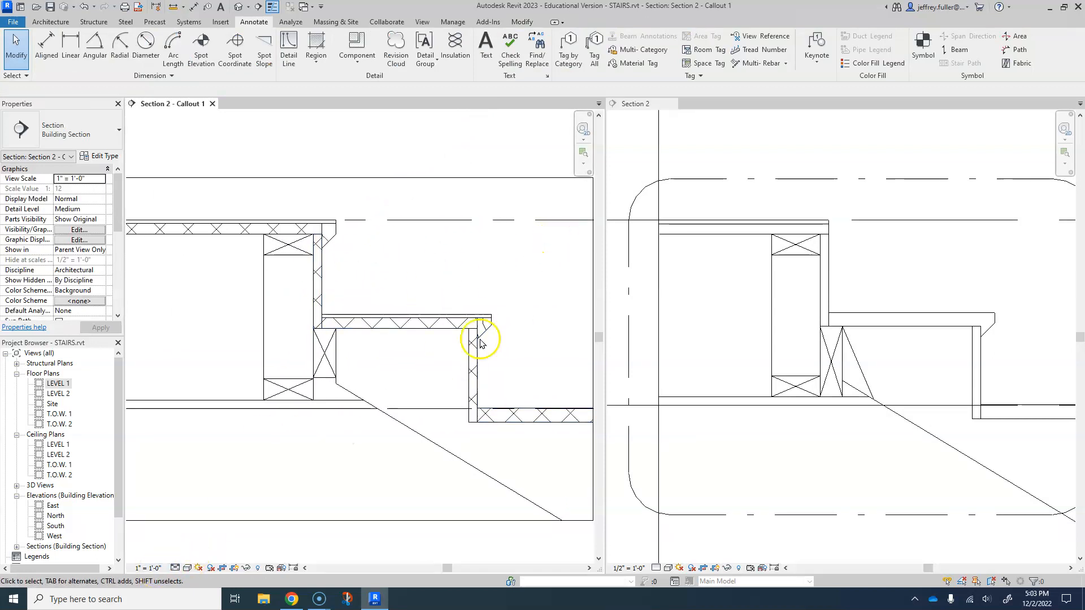
scroll(479, 343, "down", 2)
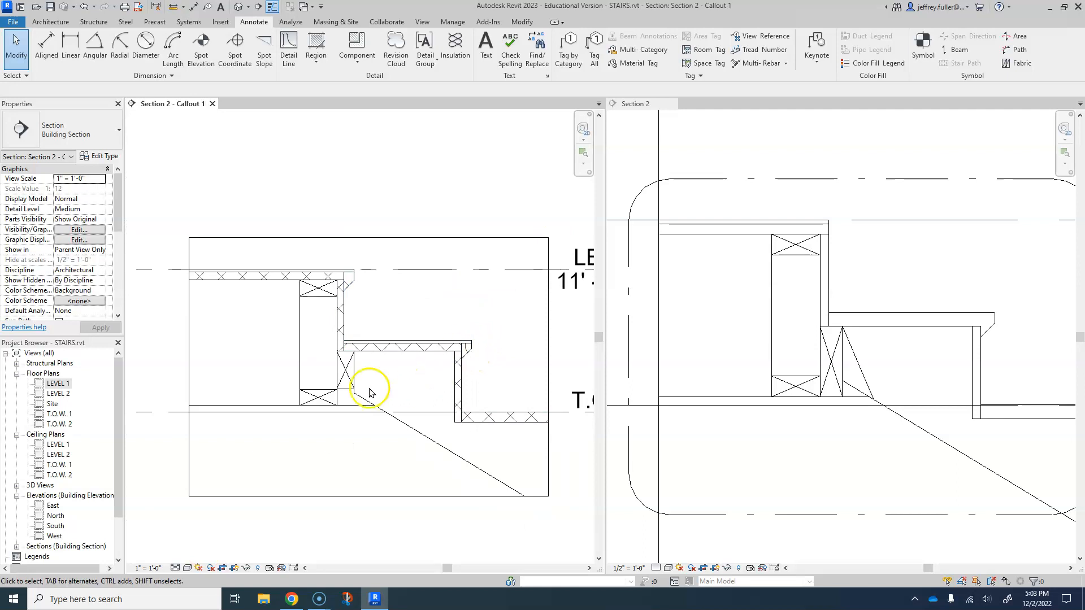
left_click(148, 569)
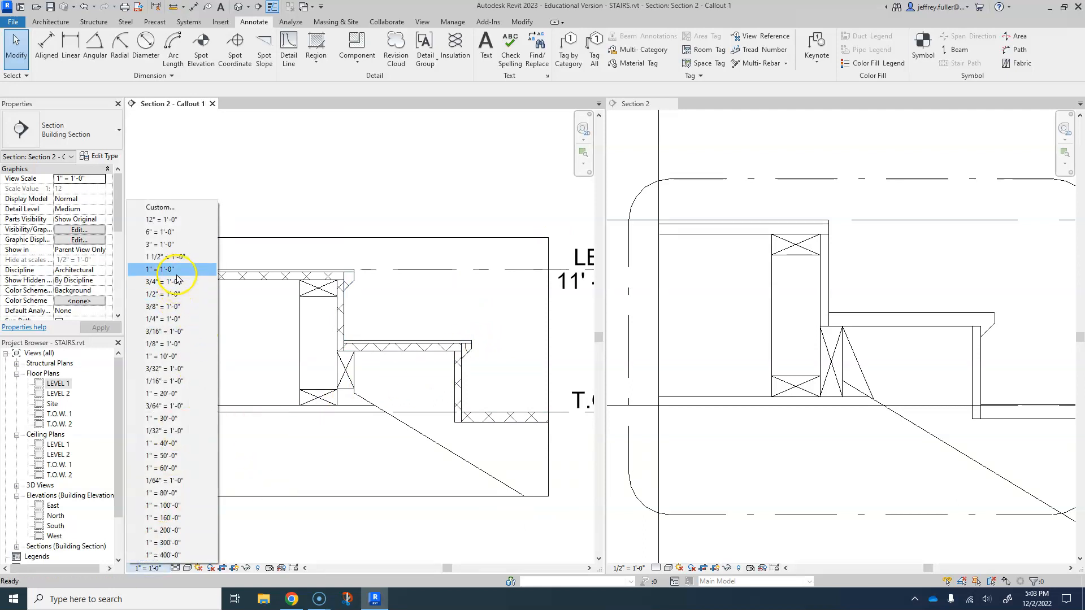
left_click(176, 257)
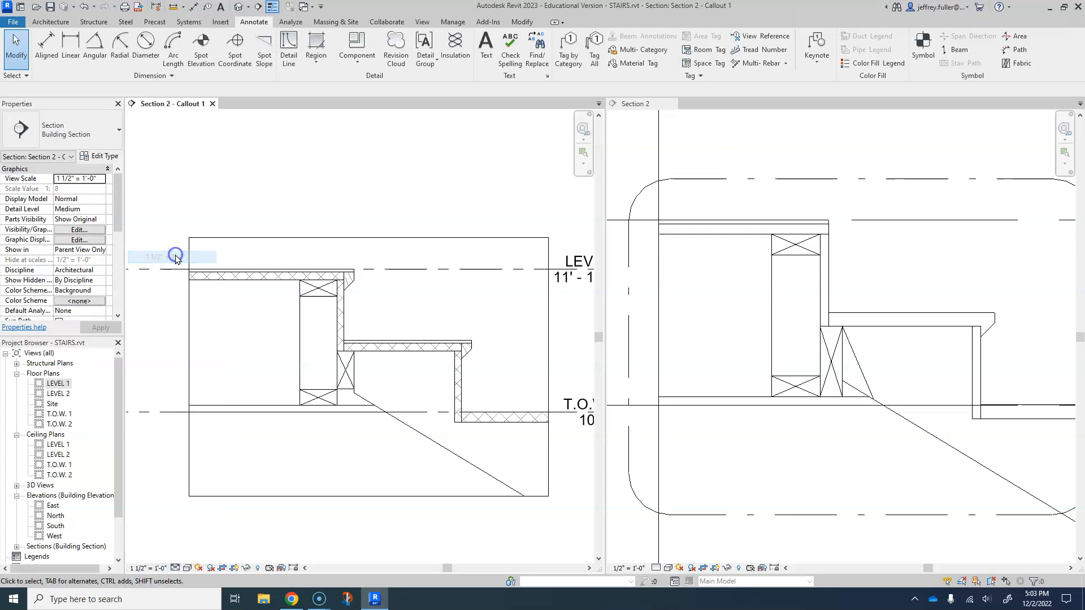
scroll(408, 368, "up", 3)
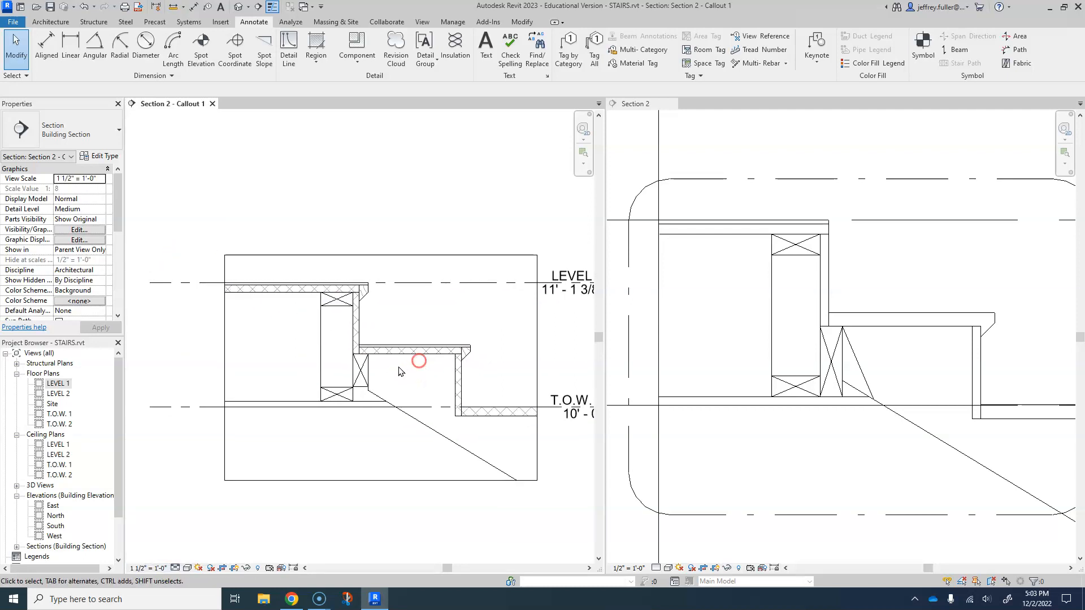
scroll(399, 375, "down", 4)
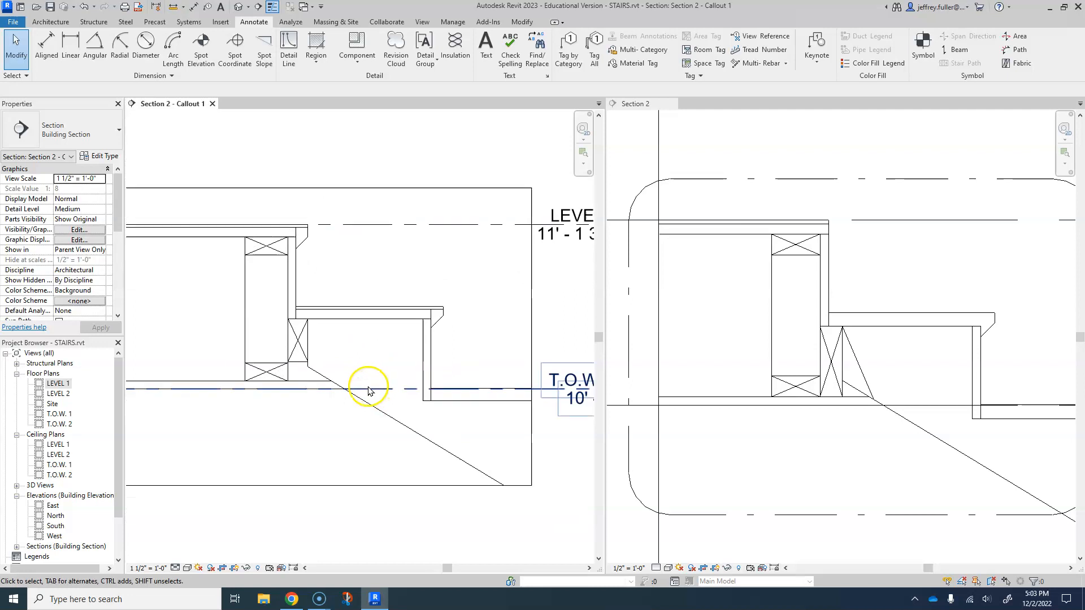
middle_click_drag(319, 416, 339, 436)
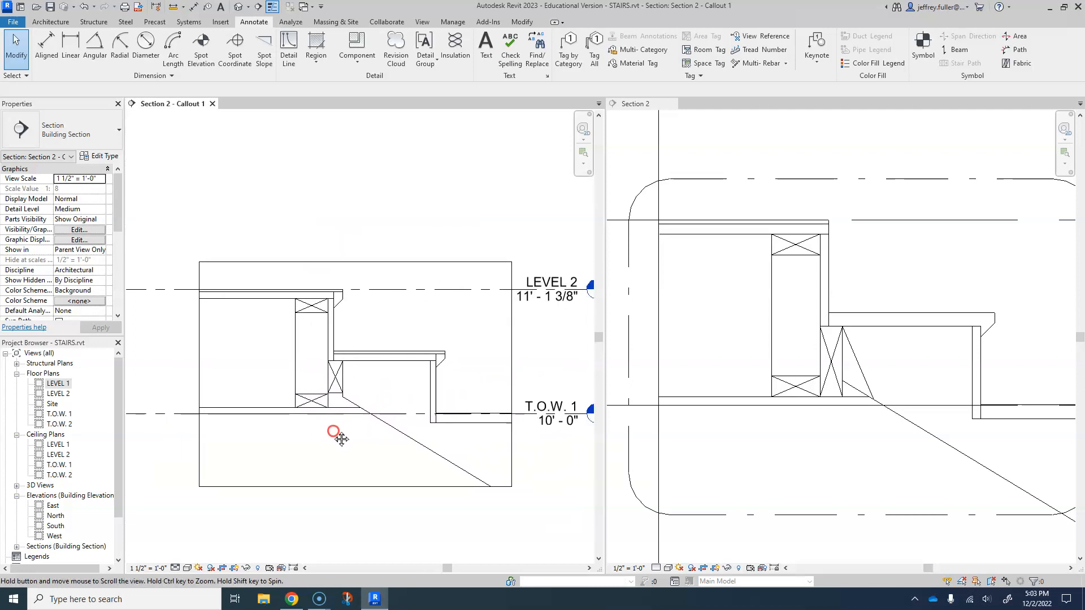
Save the project when starting the Text command, and choose the two-segment leader for the new note
left_click(495, 57)
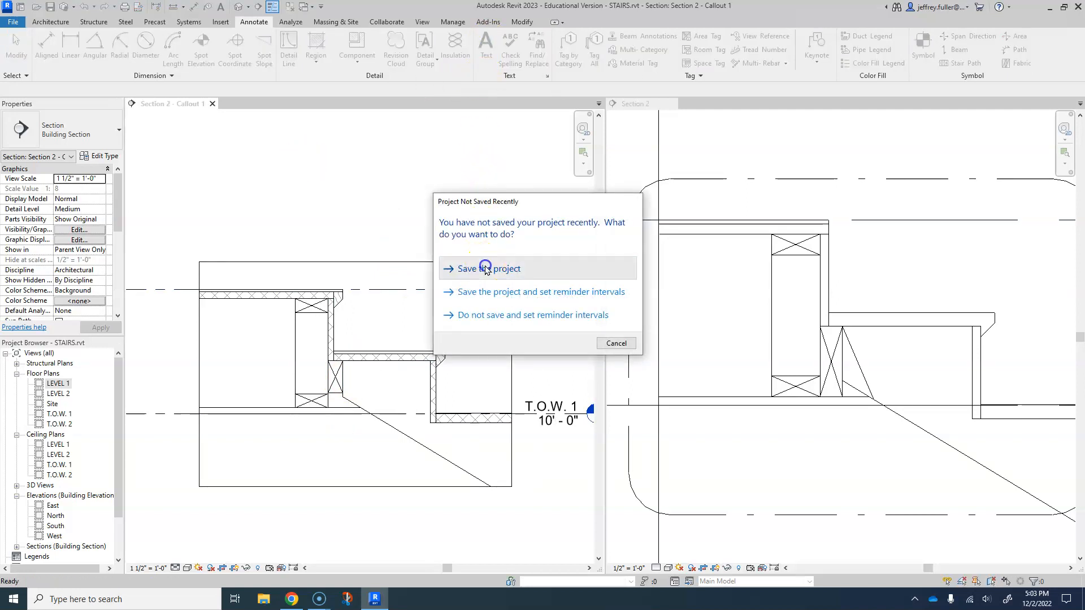
left_click(486, 269)
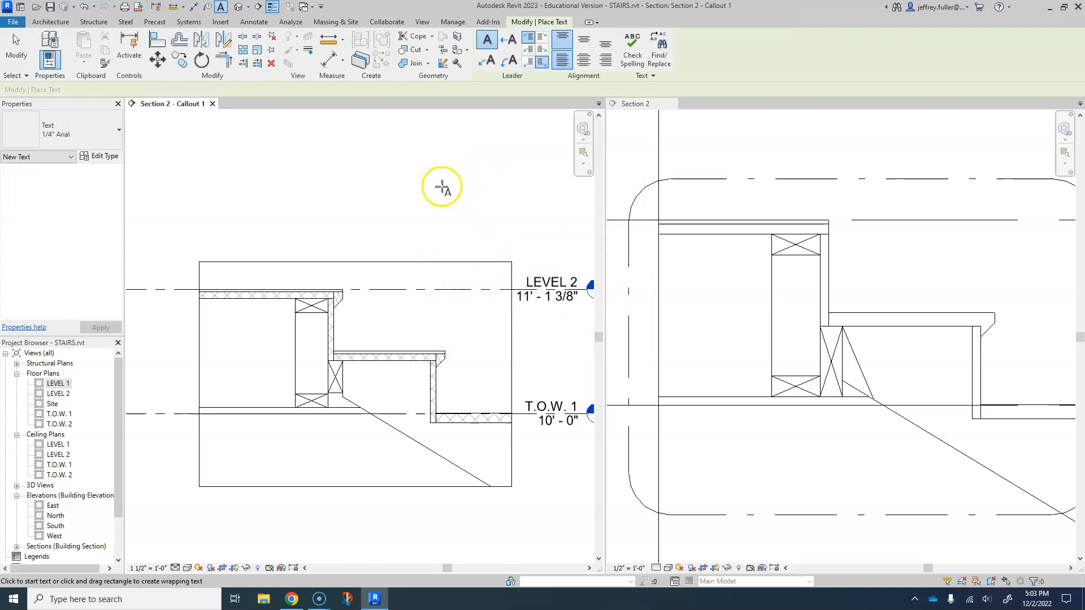
left_click(484, 63)
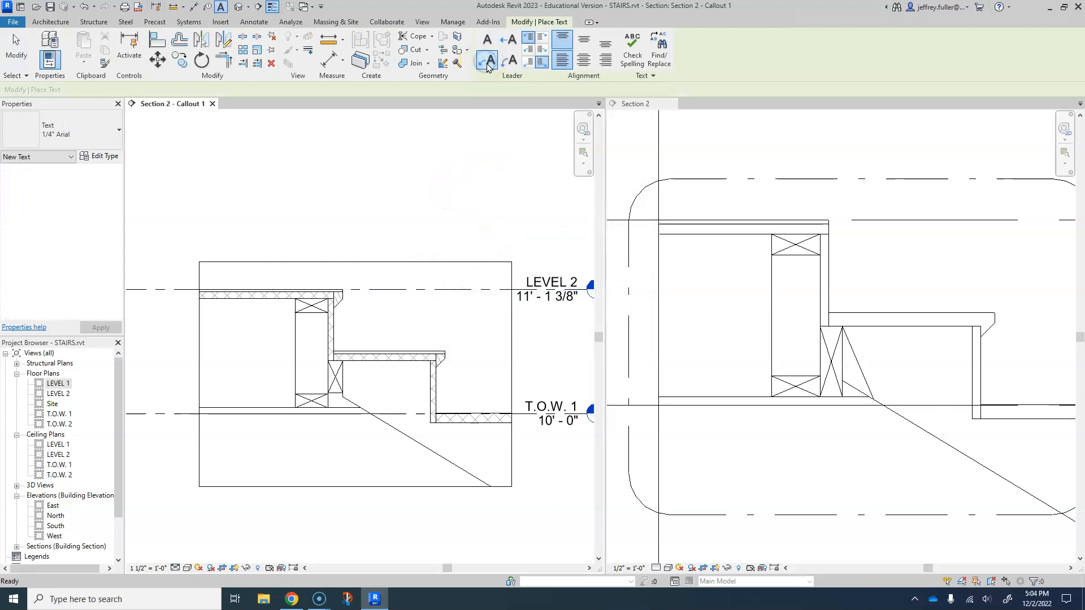
left_click(108, 141)
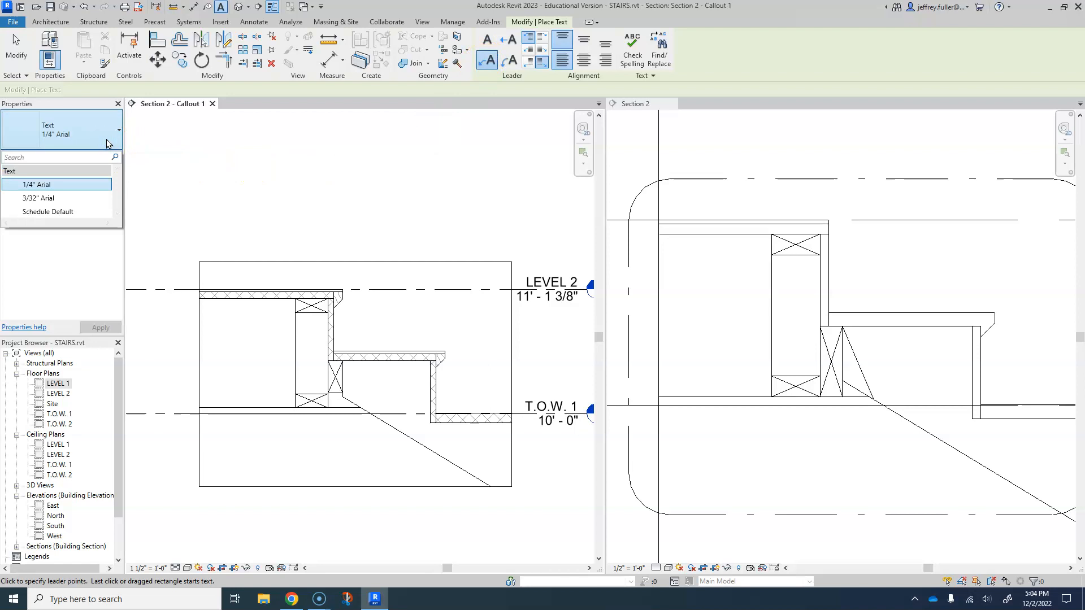
left_click(107, 139)
Duplicate the 1/4" Arial text type as 1/16" aNNO and set its text size to 1/16"
left_click(112, 158)
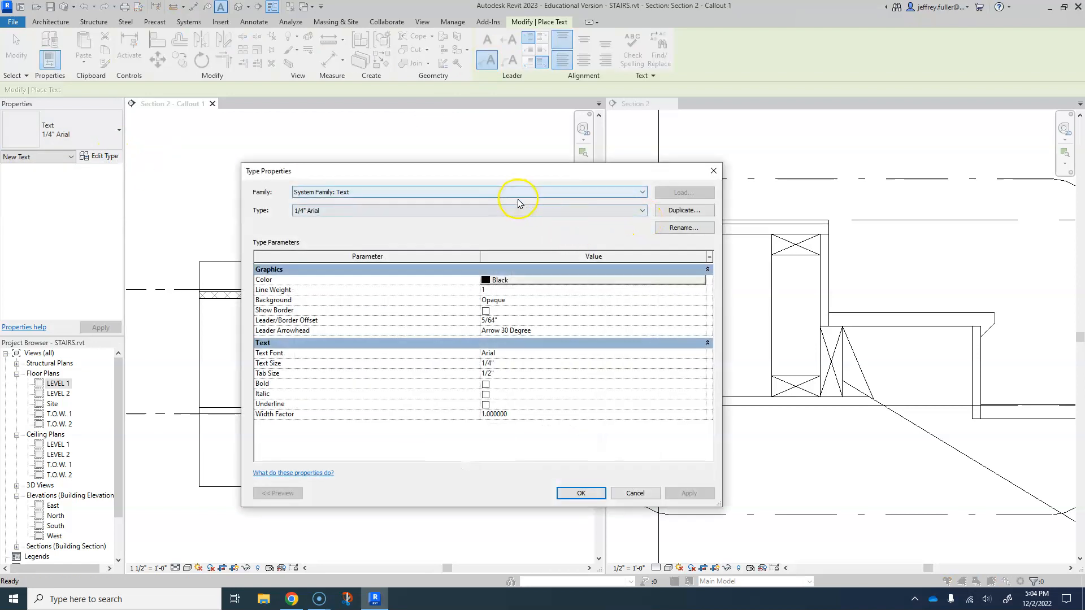
left_click(665, 211)
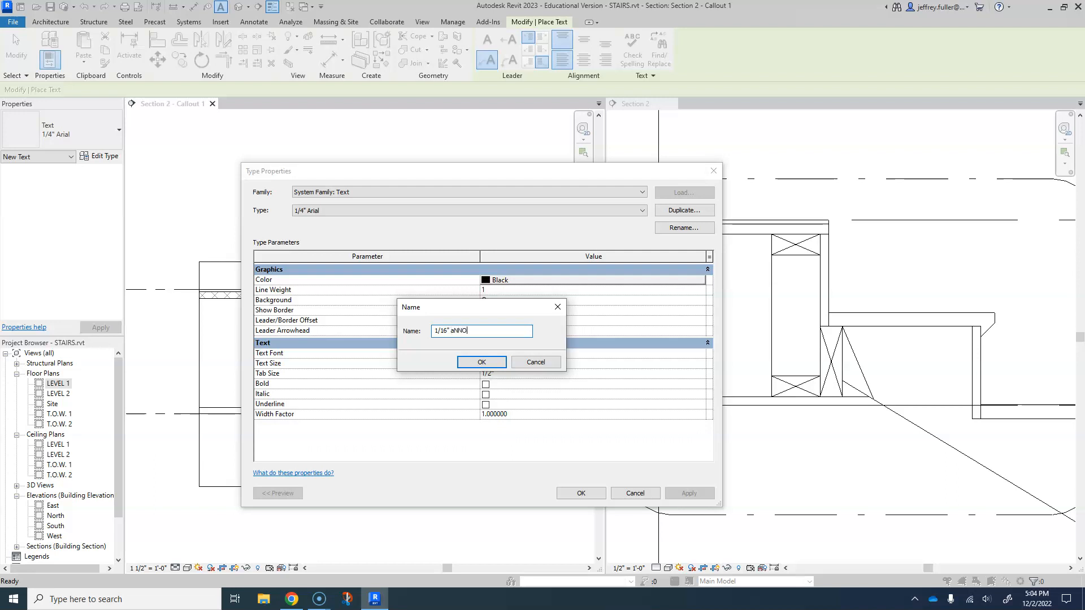
left_click(483, 366)
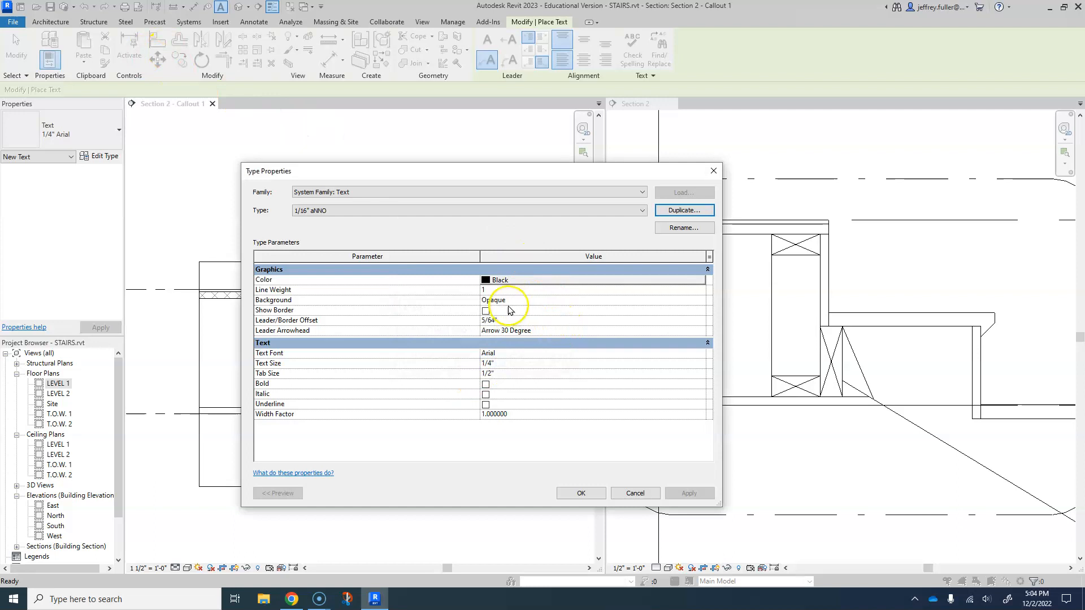
left_click(491, 364)
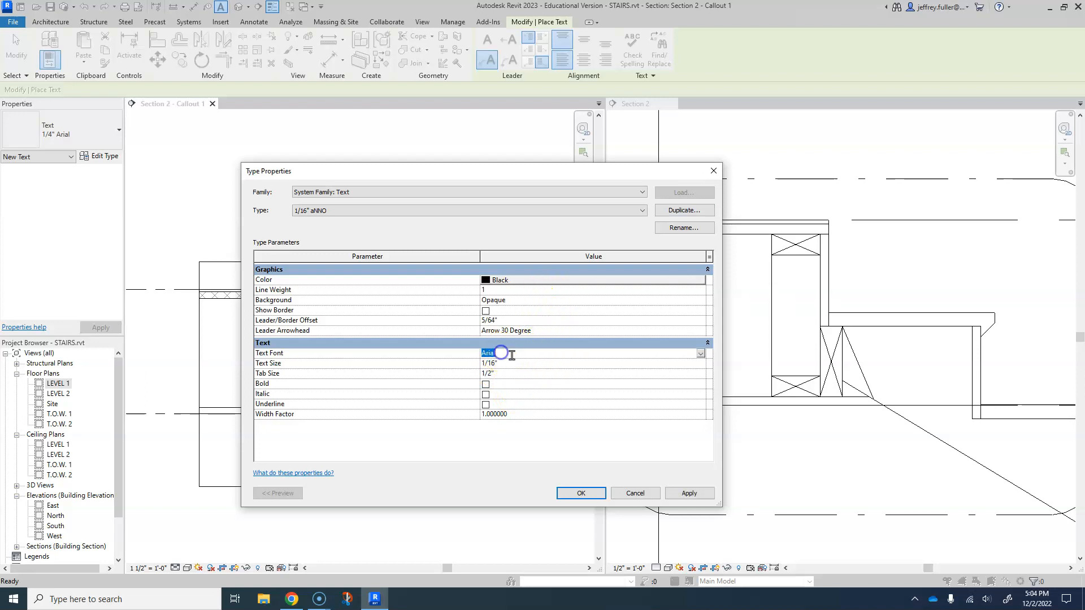
Set the new text type's font to CityBlueprint and accept the type properties
left_click(700, 353)
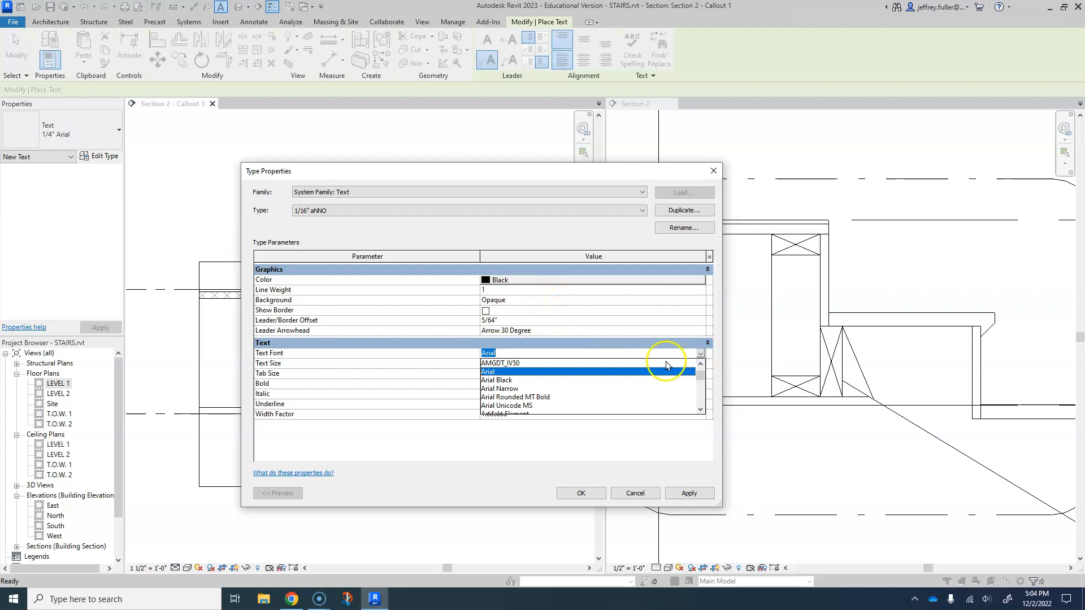
scroll(559, 383, "down", 10)
scroll(542, 383, "down", 8)
scroll(537, 378, "down", 4)
scroll(525, 388, "down", 5)
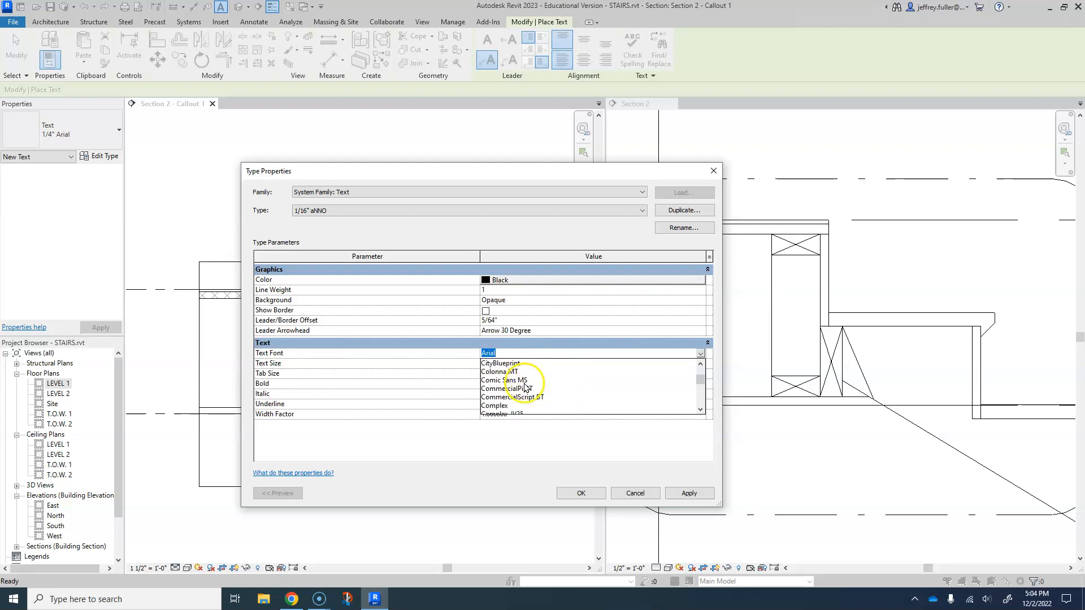
left_click(506, 362)
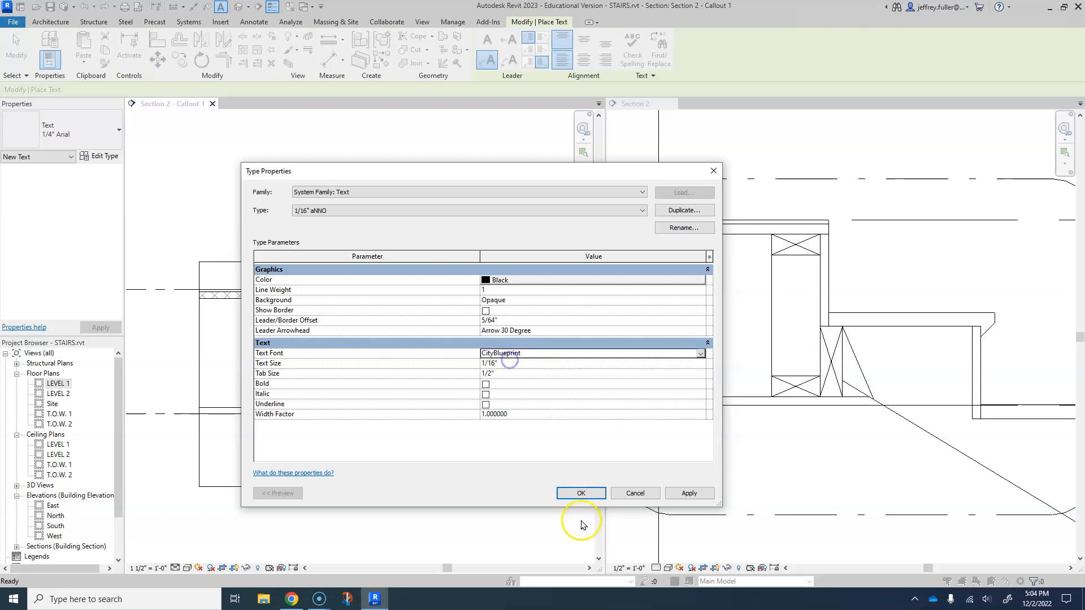
left_click(568, 490)
Add the leader note 1" HARDWOOD NOSING pointing to the nosing at the edge of the upper floor
middle_click_drag(411, 380, 576, 409)
middle_click_drag(447, 373, 341, 367)
scroll(341, 368, "up", 4)
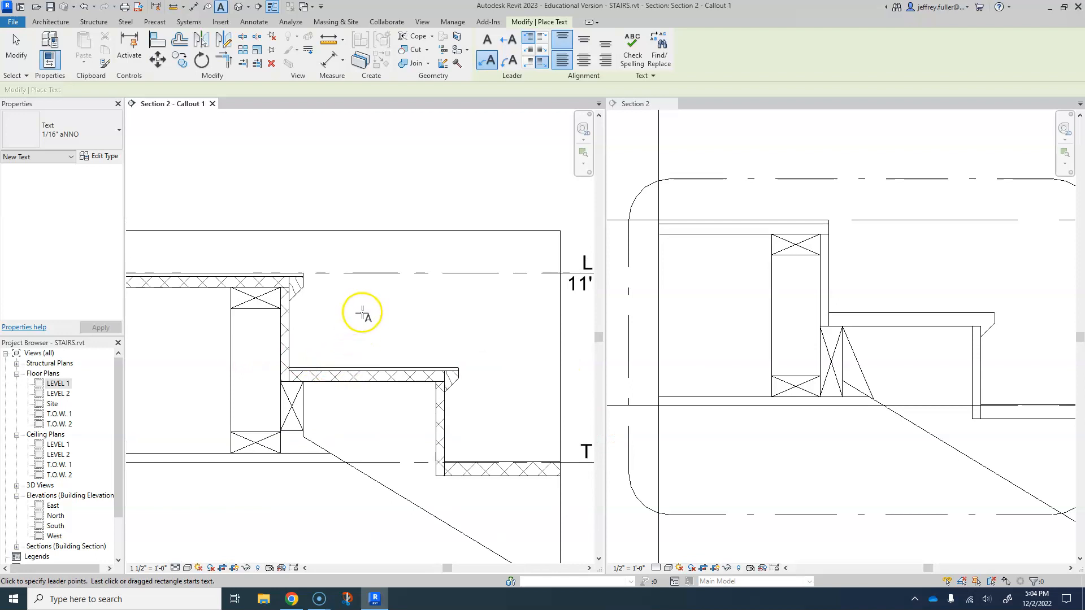
middle_click_drag(356, 310, 355, 328)
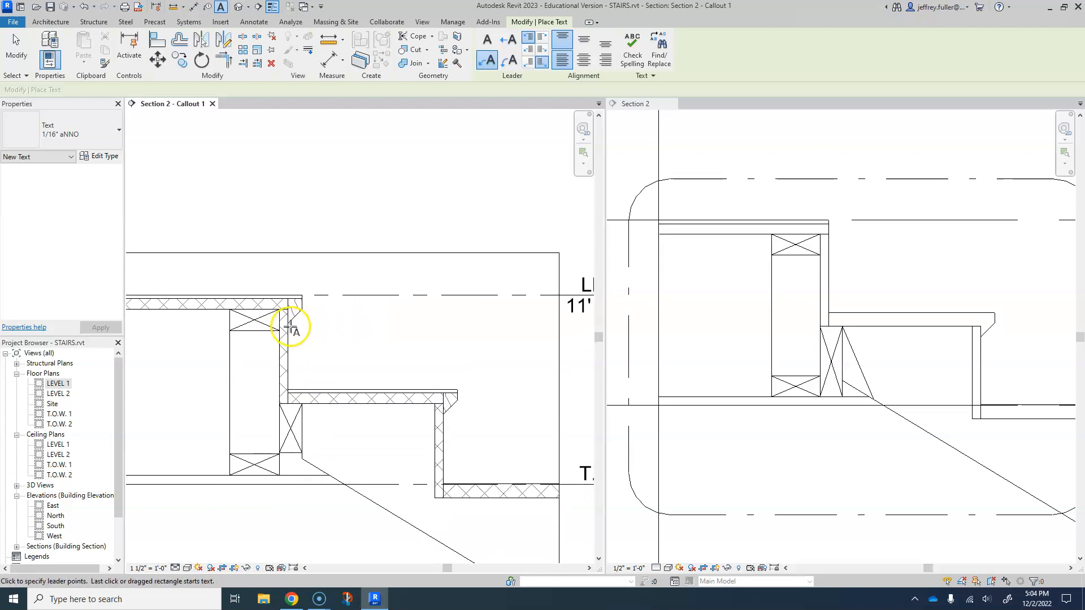
middle_click_drag(320, 312, 272, 336)
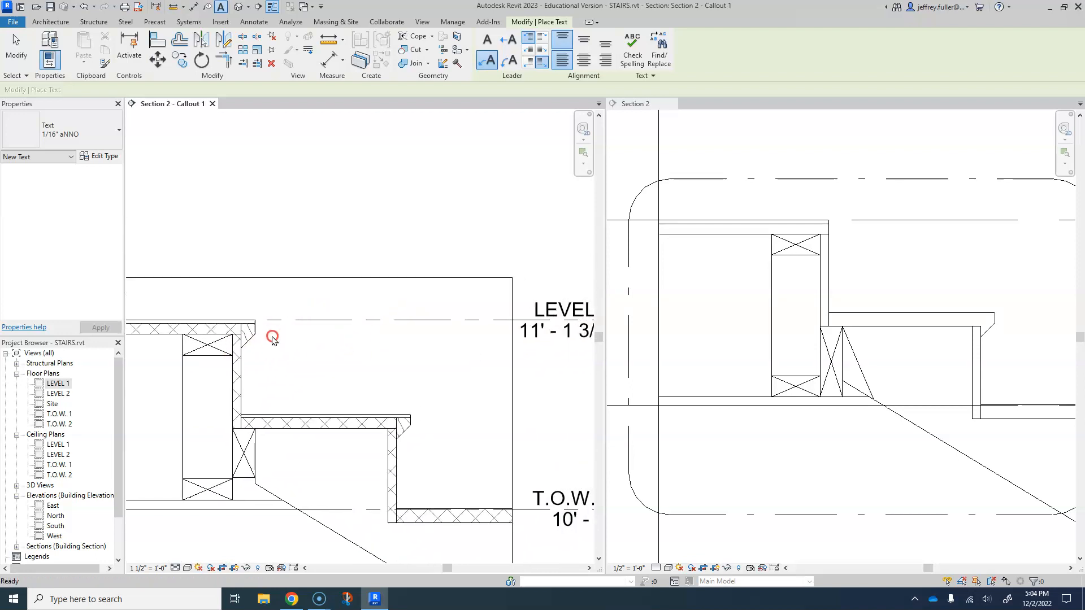
left_click(254, 329)
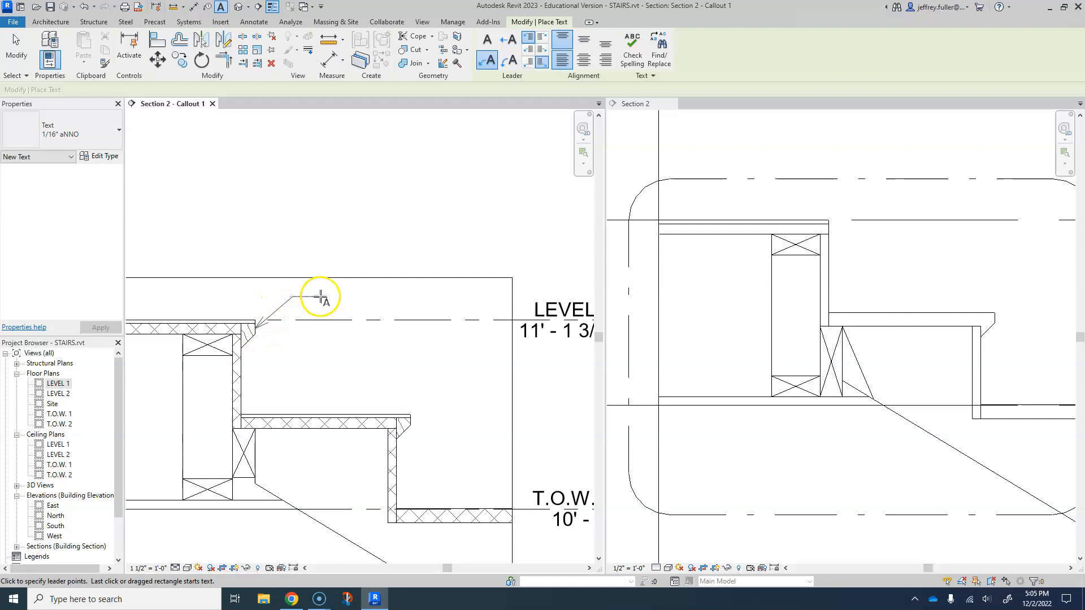
left_click(320, 296)
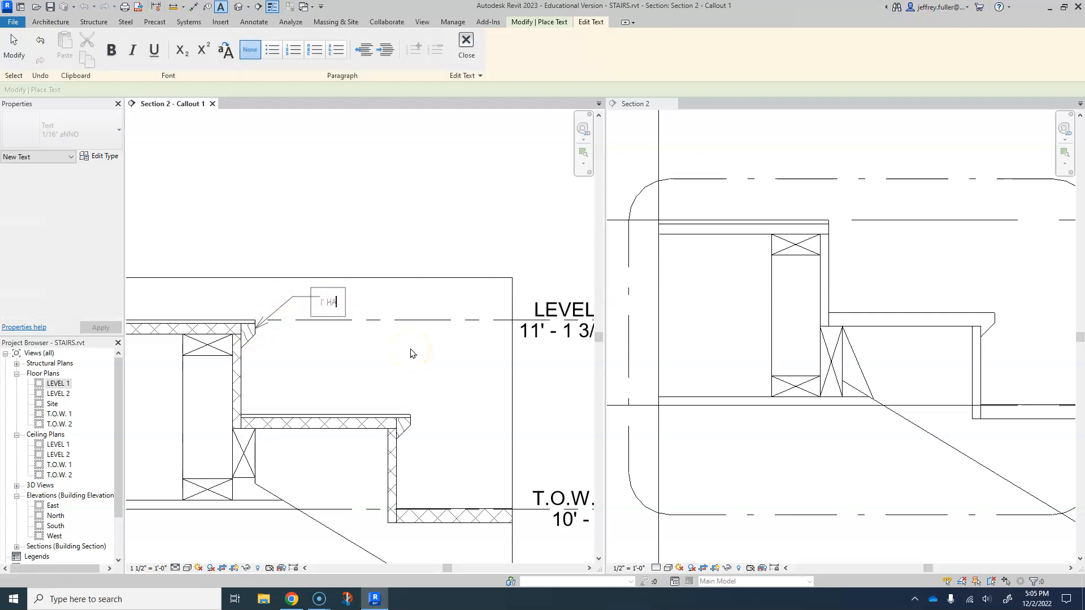
type("D NOSING")
left_click(445, 332)
Add the leader note 5/8" PLYWOOD FACE PANEL pointing to the upper riser, its leader elbow aligned with the nosing note
middle_click_drag(297, 355, 315, 358)
scroll(285, 353, "up", 2)
left_click(263, 375)
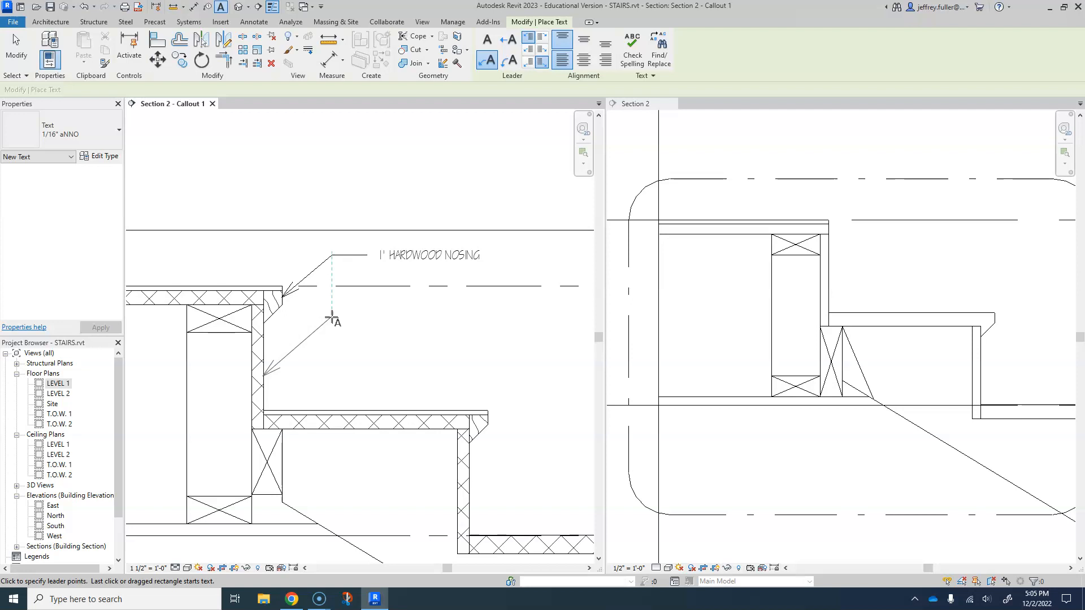
left_click(332, 317)
left_click(367, 317)
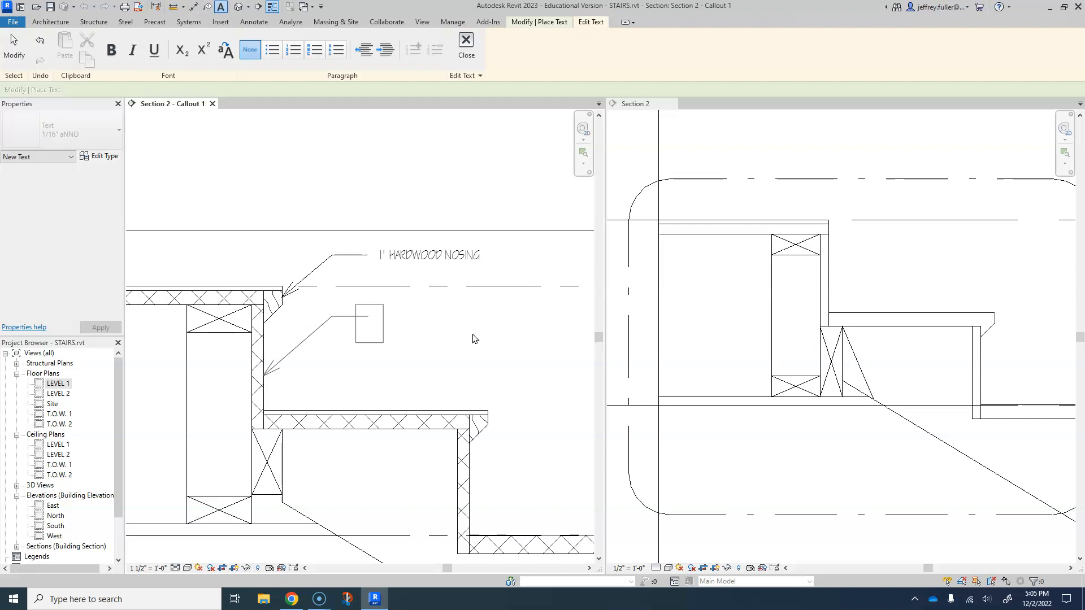
type("5/8\" PLYWOOD ")
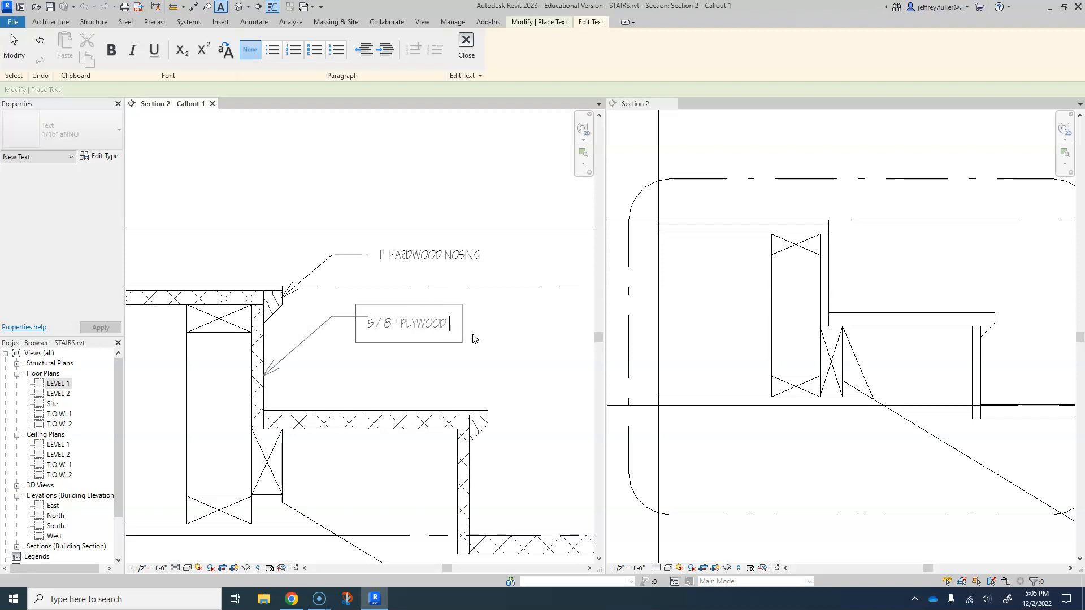
type("FACE PANEL")
left_click(348, 369)
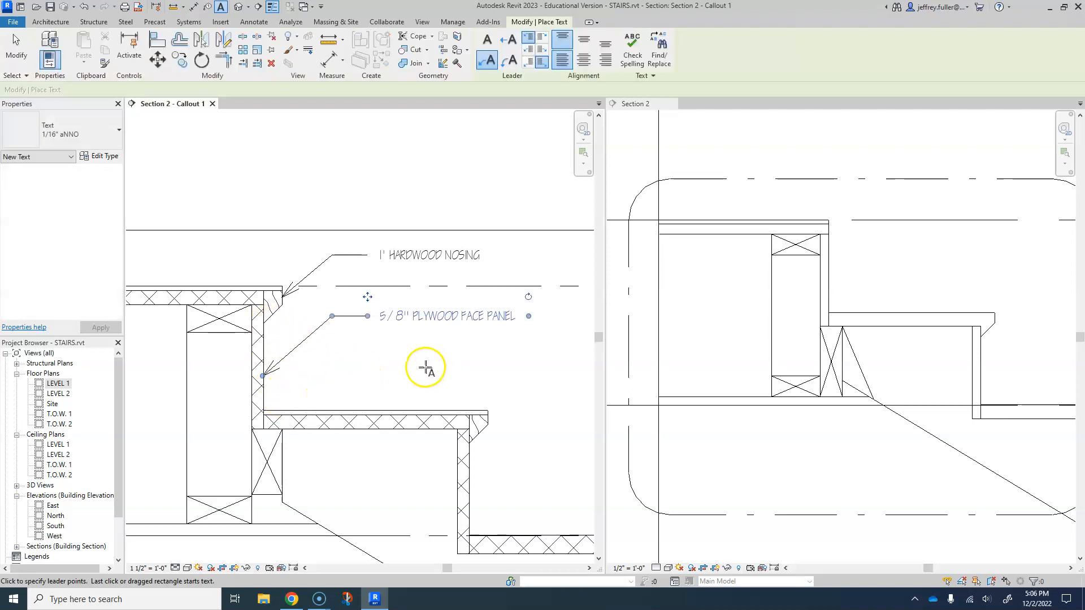
Add the leader note 1/4" LAMINATE FLOORING pointing to the thin top layer of the first tread
middle_click_drag(426, 368, 255, 308)
left_click(218, 334)
left_click(264, 289)
left_click(298, 291)
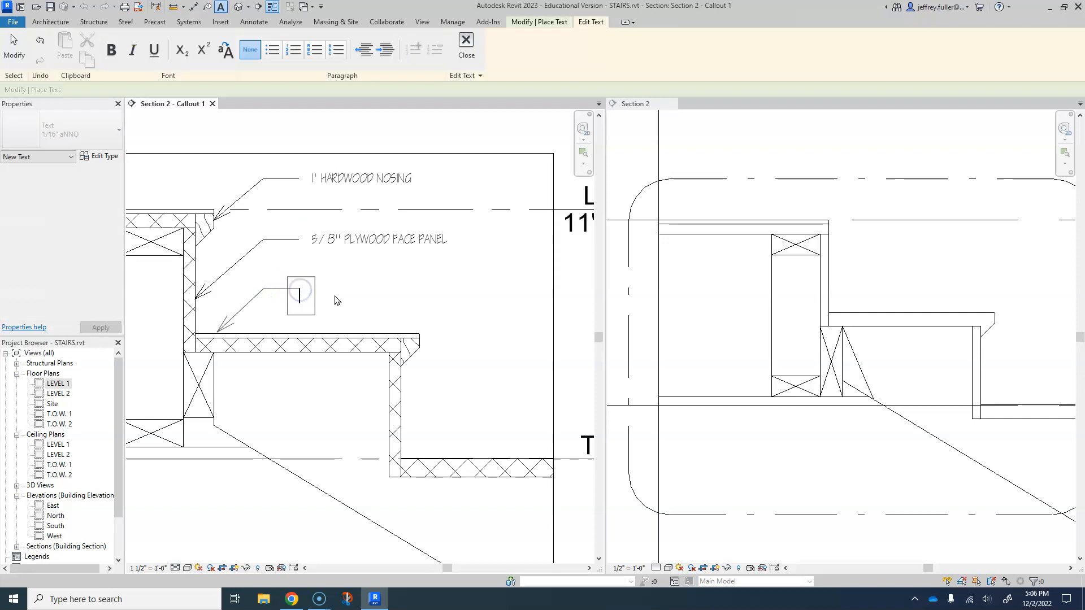
type("1/4\" LAMINATE FLOORING")
middle_click_drag(396, 348, 383, 277)
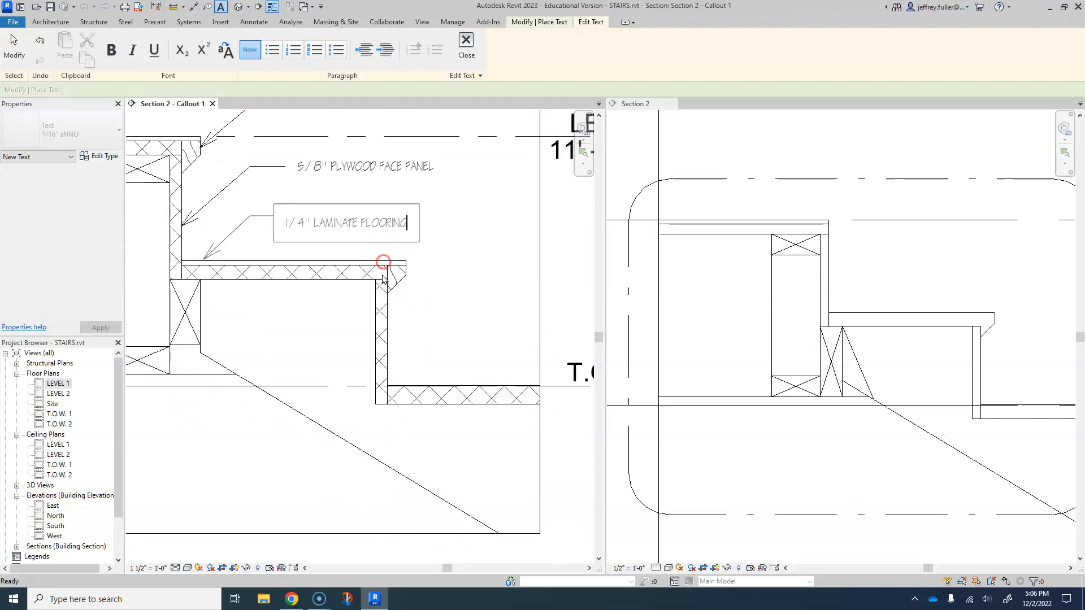
scroll(345, 310, "down", 1)
middle_click_drag(342, 310, 349, 337)
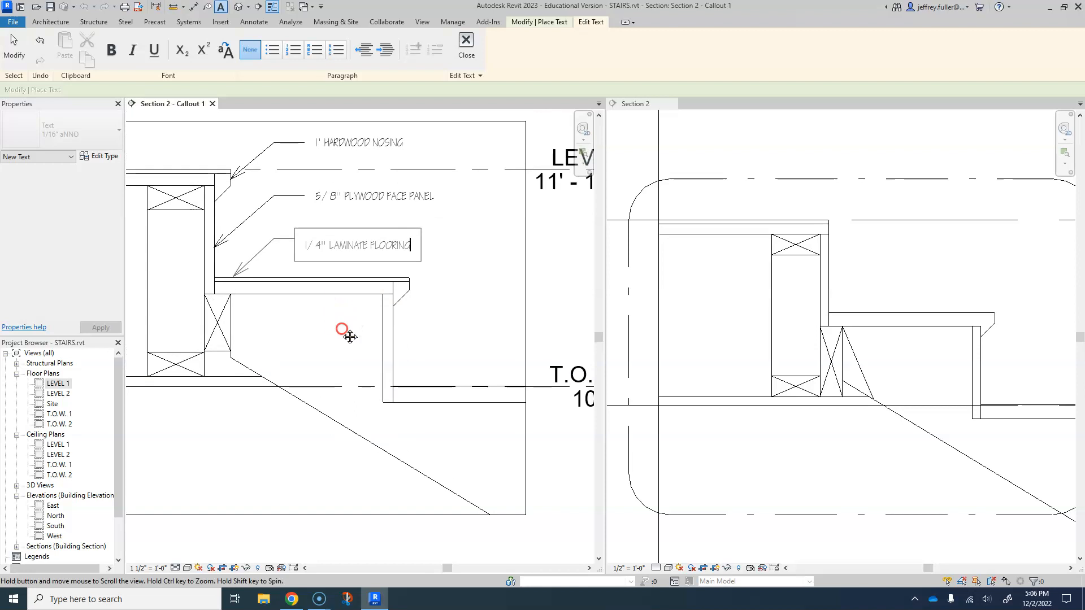
left_click(343, 331)
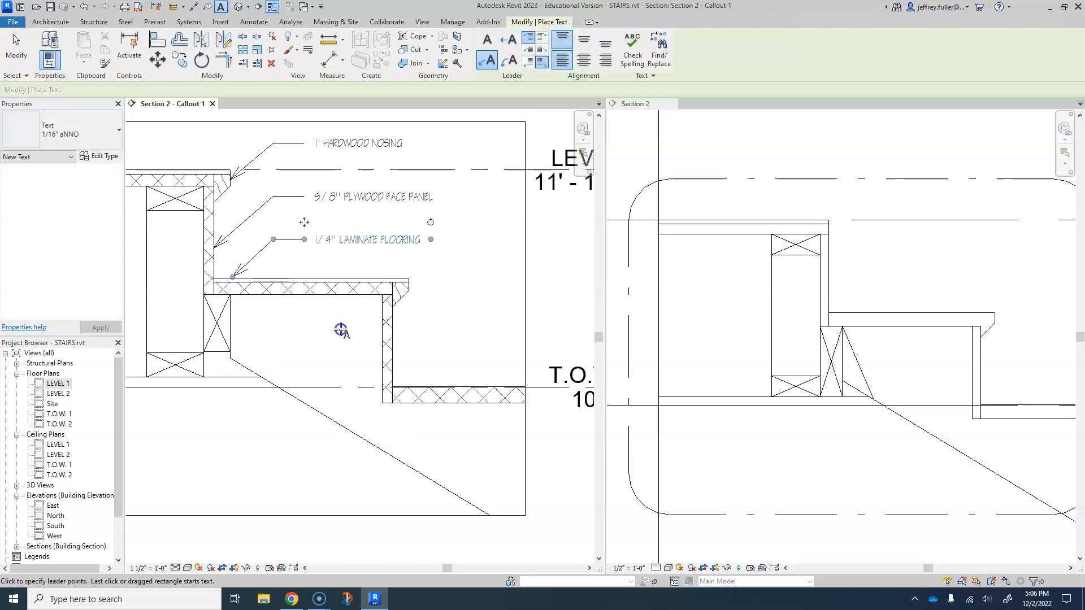
Add the leader note 3/4" PLYWOOD TREAD pointing to the hatched tread below the laminate flooring
left_click(305, 287)
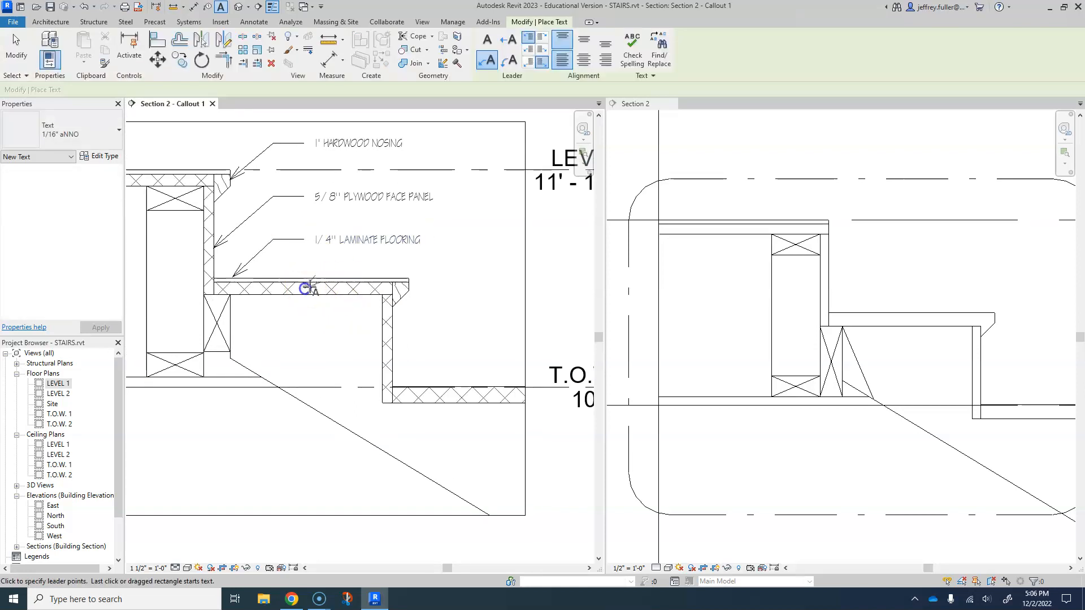
left_click(330, 259)
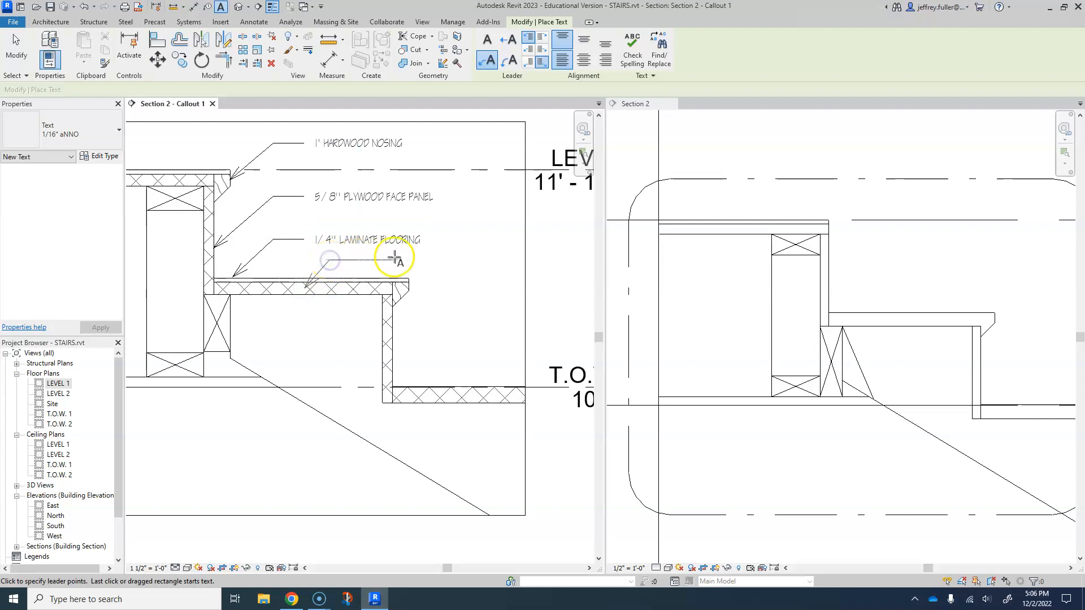
left_click(347, 260)
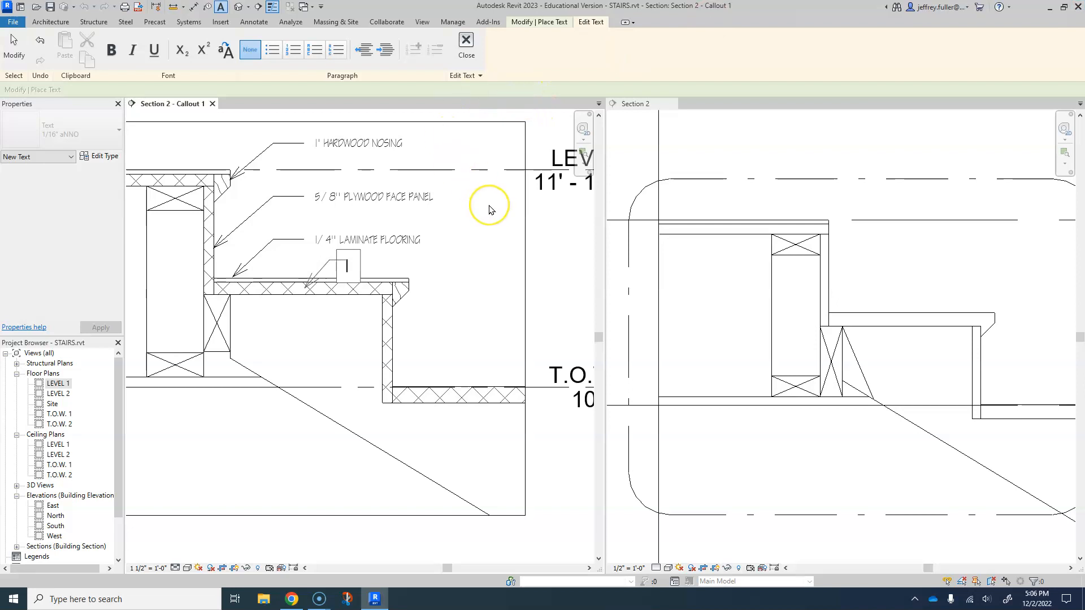
type("3/4\" PLYWOOD TREa")
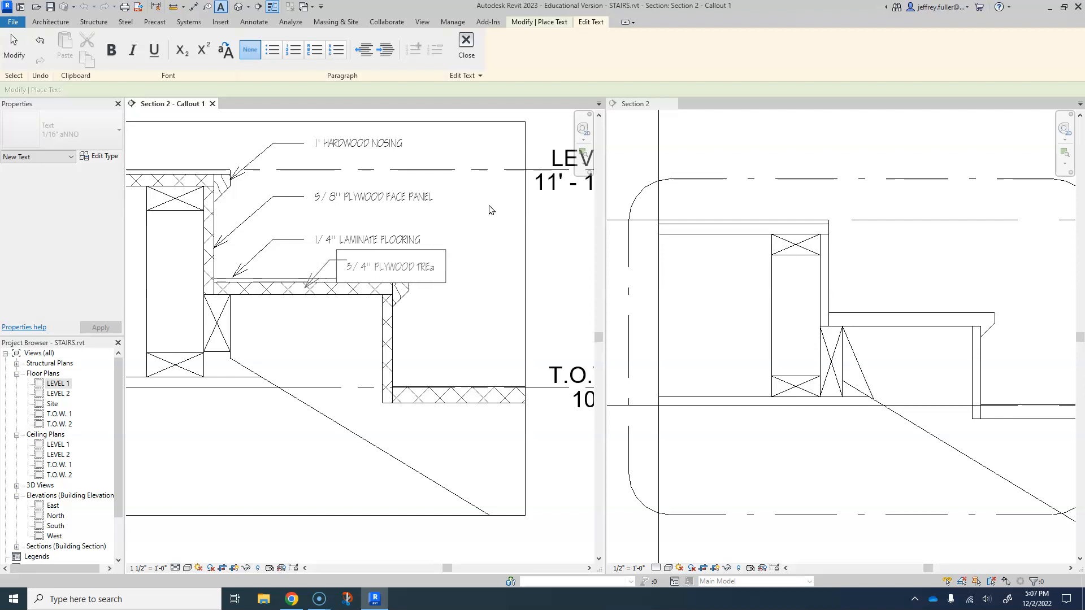
key("BackSpace")
type("AD")
left_click(421, 294)
left_click(413, 320)
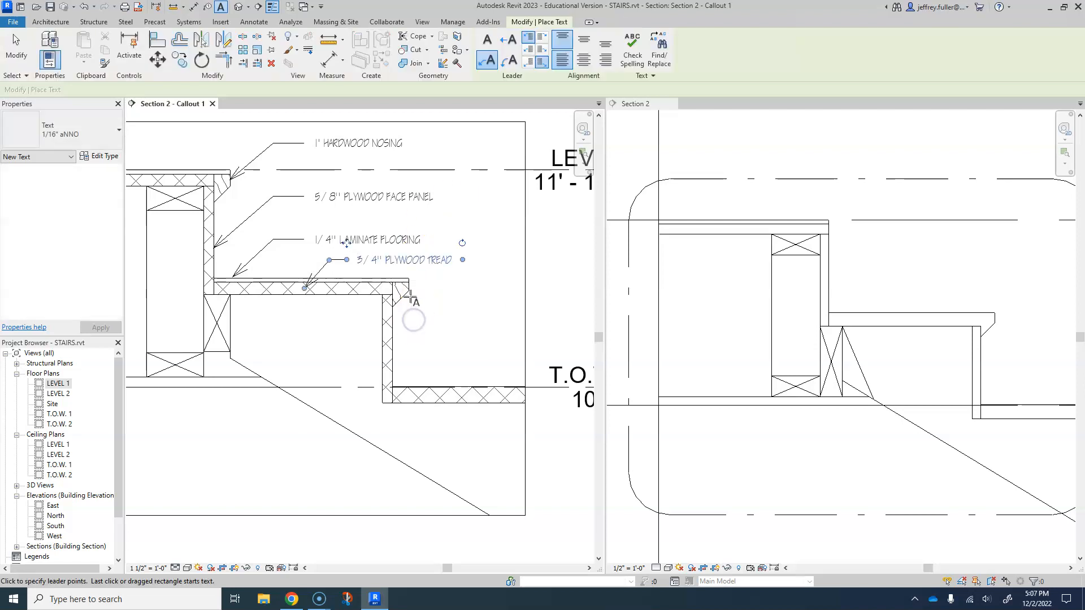
Add the leader note 2X12" D.F.V.G. STRINGER pointing to the open stringer area behind the lower riser
left_click(384, 276)
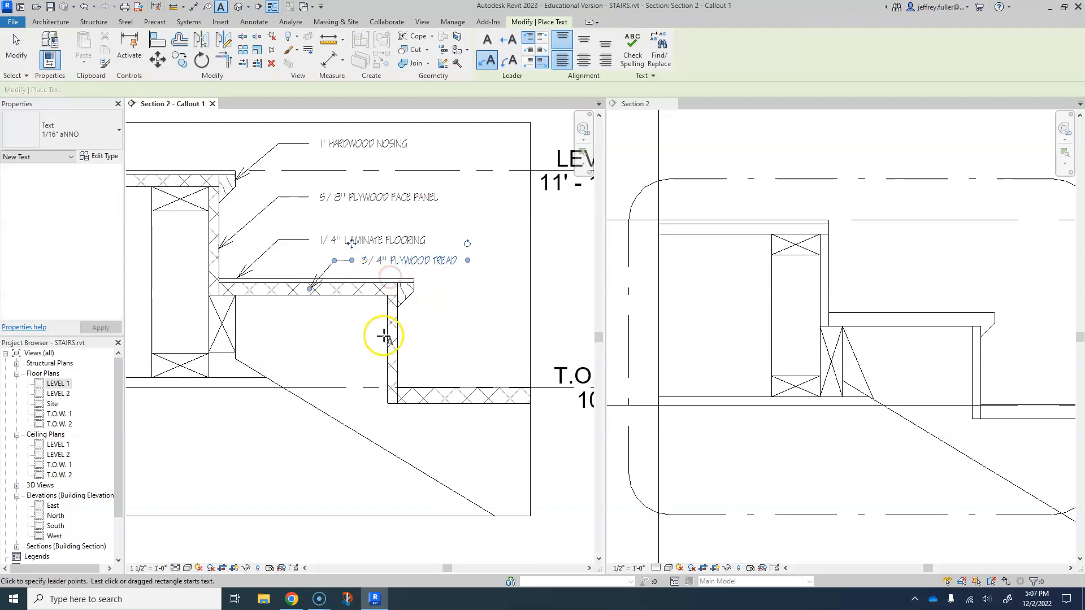
mouse_move(438, 335)
middle_mouse_down()
mouse_move(451, 305)
mouse_move(483, 288)
mouse_move(469, 282)
mouse_move(426, 322)
mouse_move(375, 298)
middle_mouse_up()
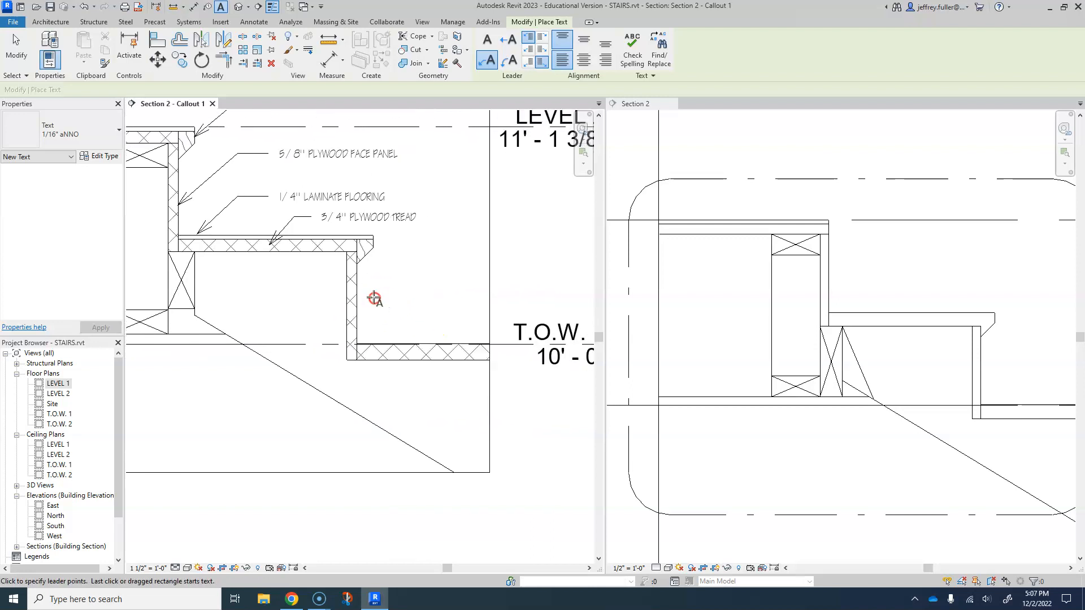
left_click(319, 320)
left_click(401, 271)
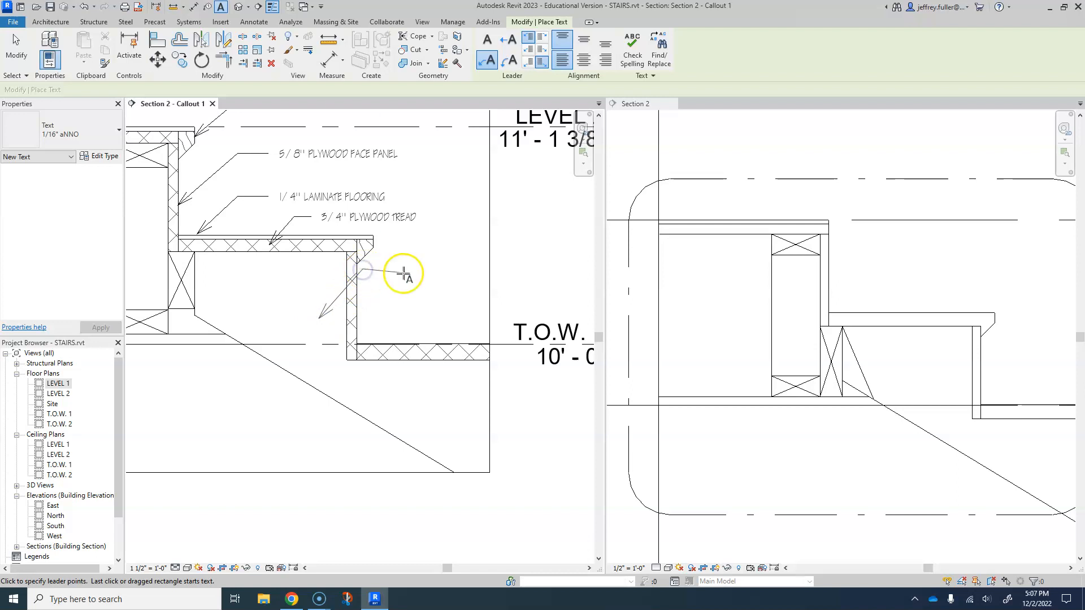
left_click(380, 273)
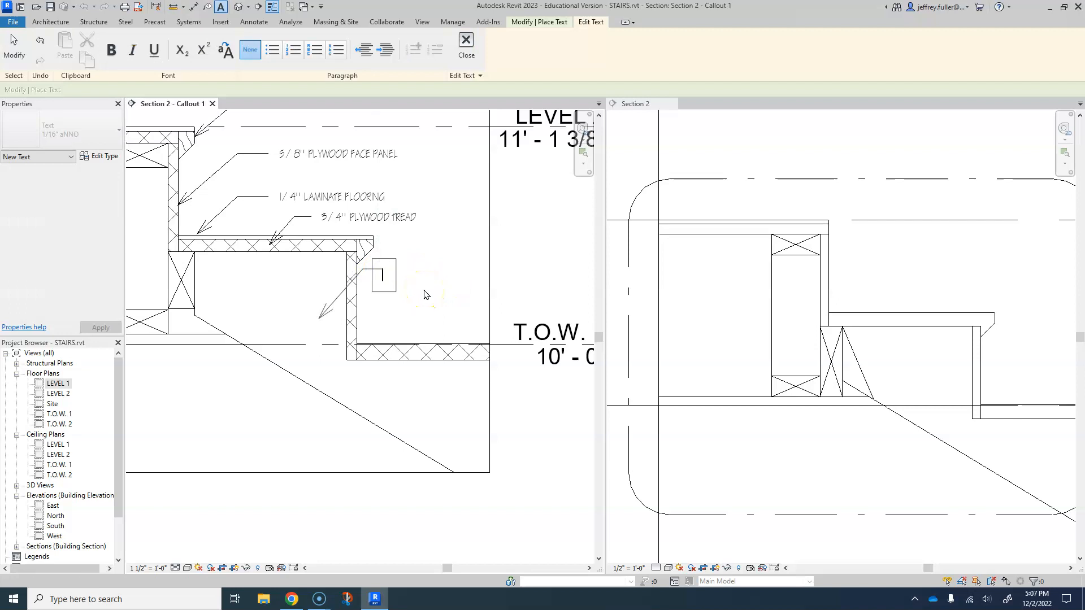
type("2X12\" D.F.V.G. STRINGER")
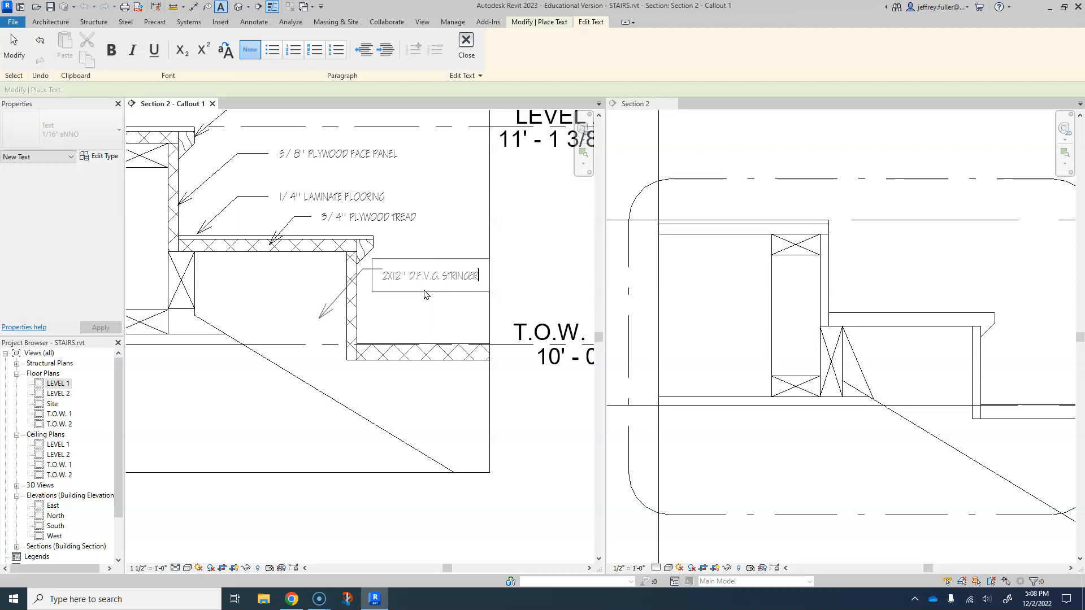
key("Return")
key("BackSpace")
left_click(448, 226)
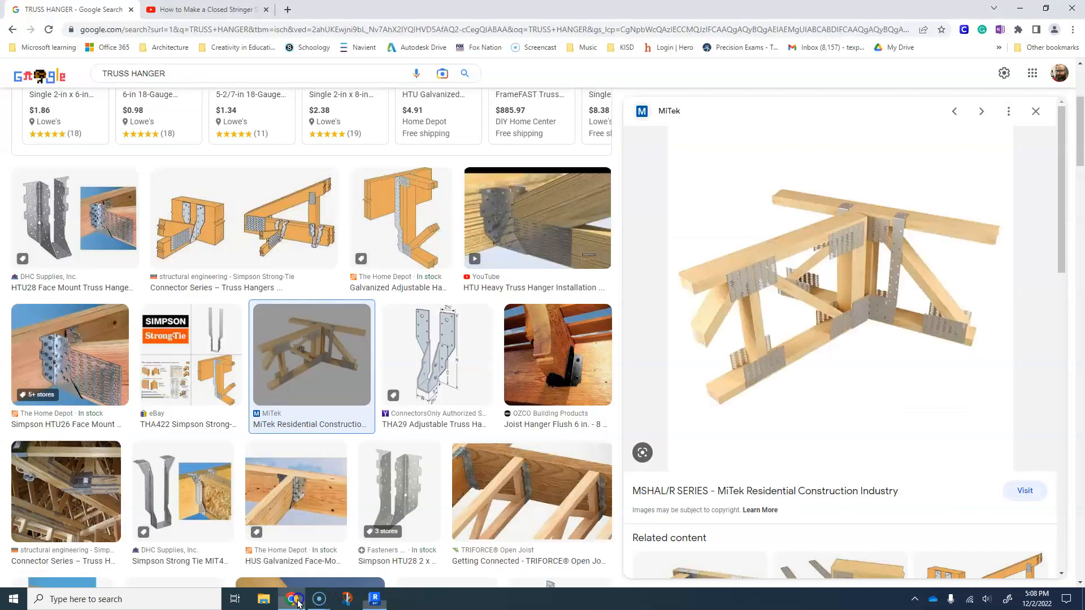
Switch to Chrome and search Google Images for VIRTICAL GRAIN
left_click(291, 599)
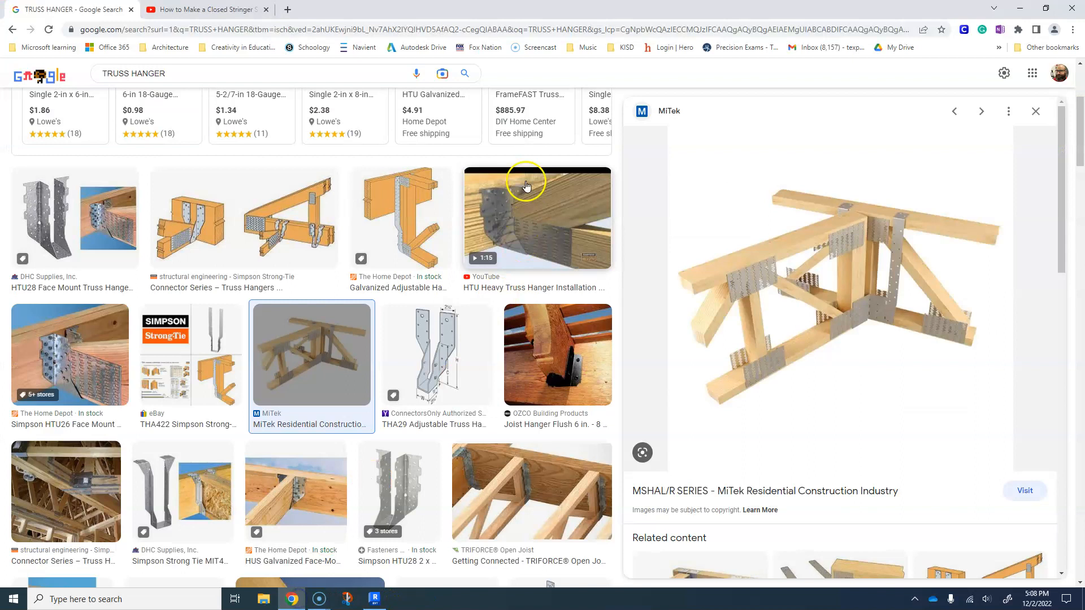
scroll(397, 147, "down", 1)
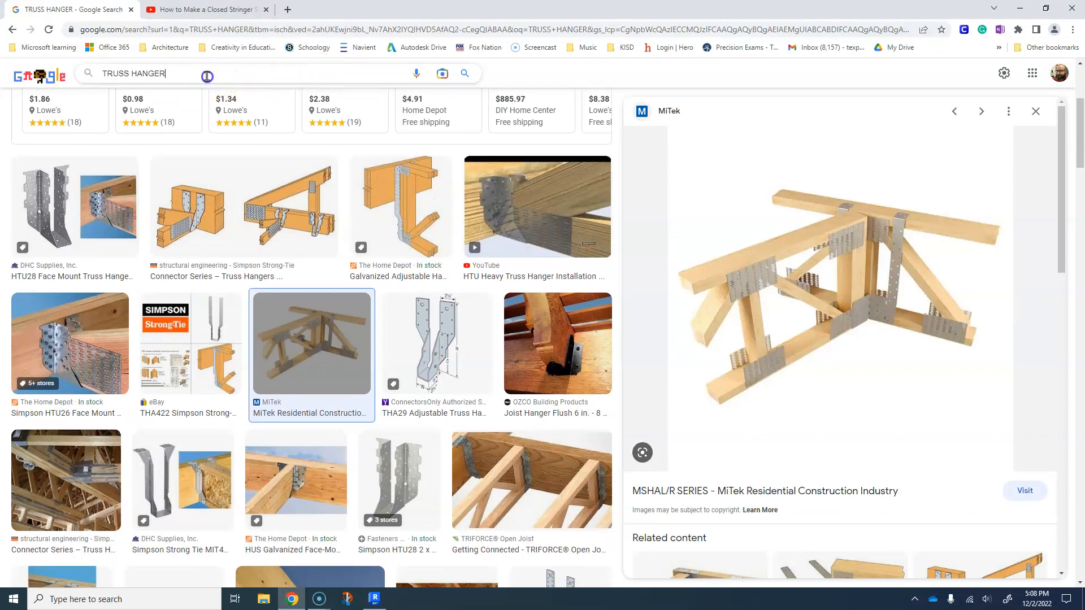
left_click(203, 73)
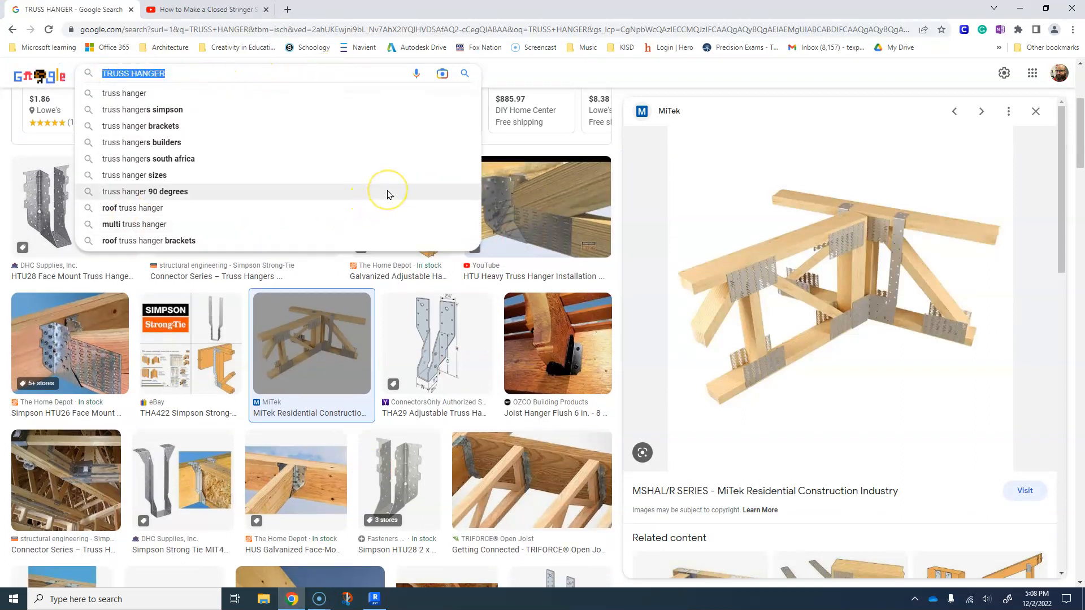
type("vI")
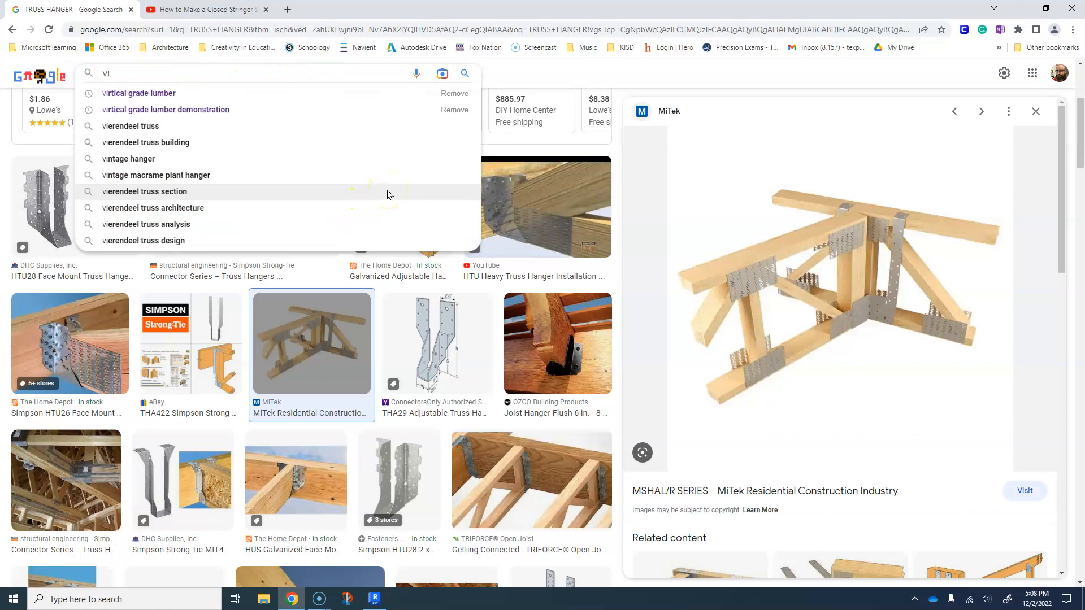
type("RTICAL GRAIN")
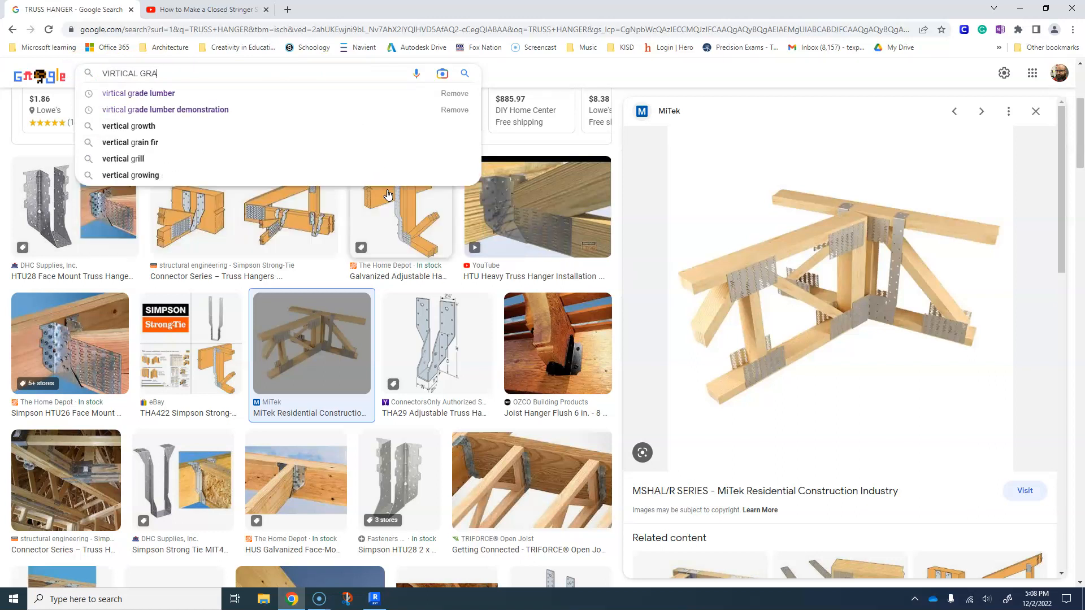
key("Return")
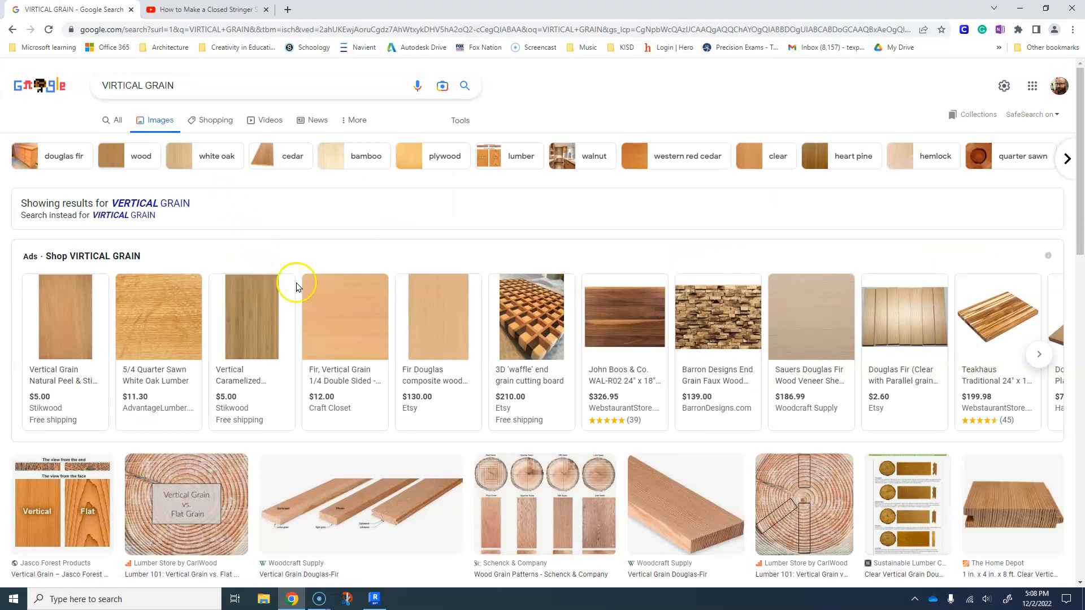
Examine the Vertical Grain Douglas-Fir board and the Lumber 101 vertical versus flat grain image, and open the latter's source page
scroll(681, 262, "down", 5)
left_click(727, 224)
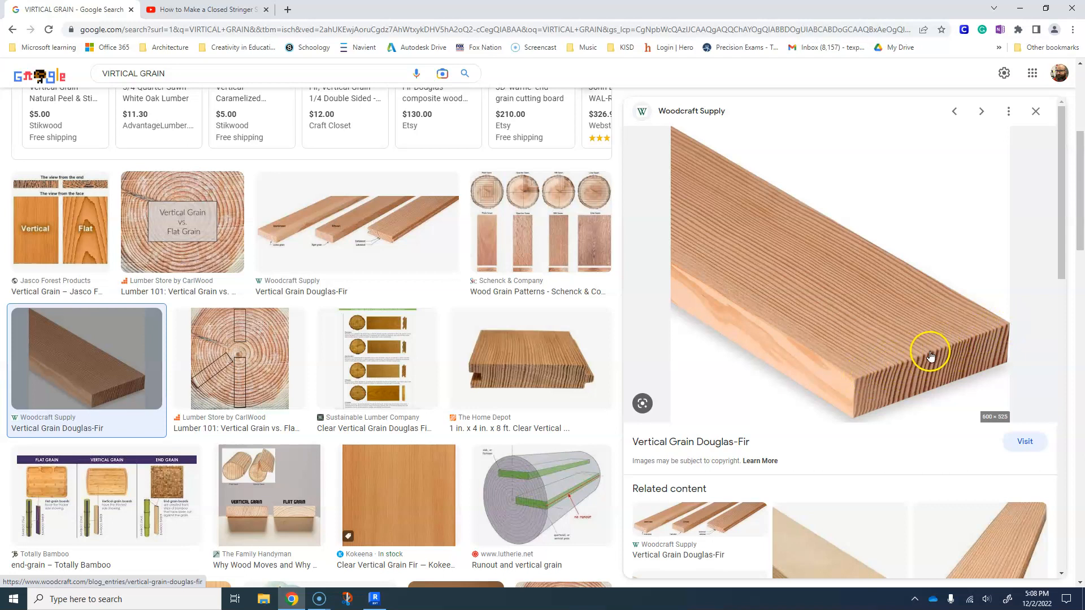
left_click(221, 363)
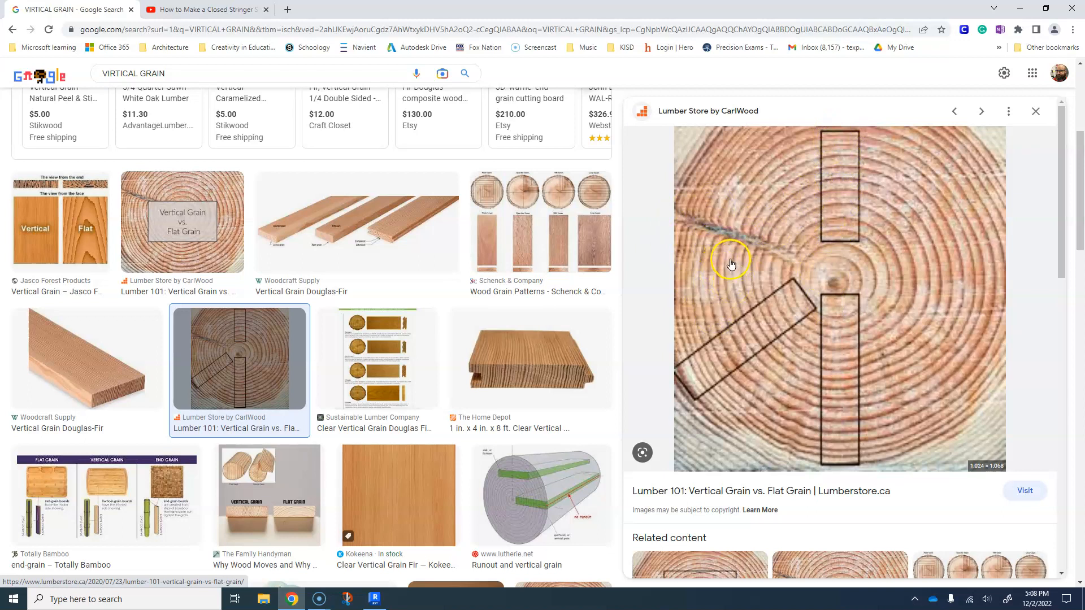
scroll(729, 263, "down", 2)
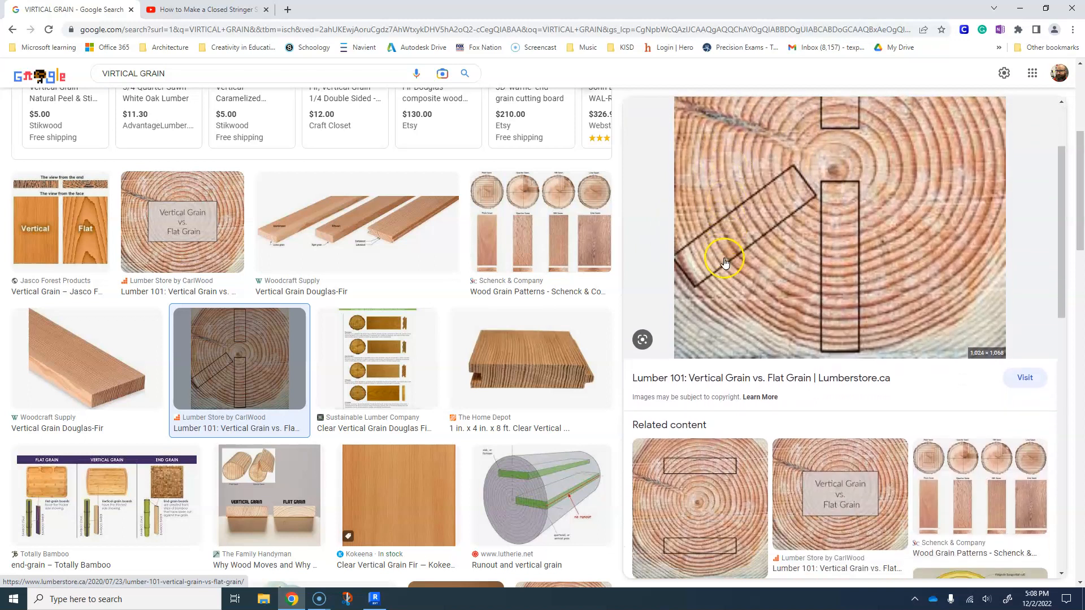
left_click(717, 298)
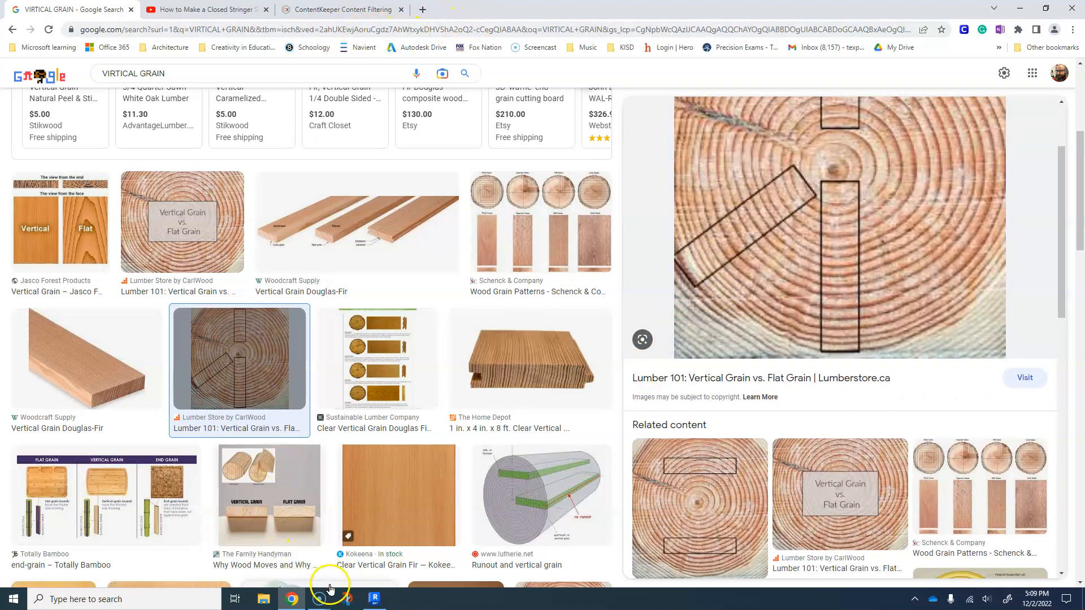
Switch back to Revit and show more of the stair around the callout in the Section 2 view
left_click(374, 598)
scroll(694, 416, "down", 2)
left_click(619, 441)
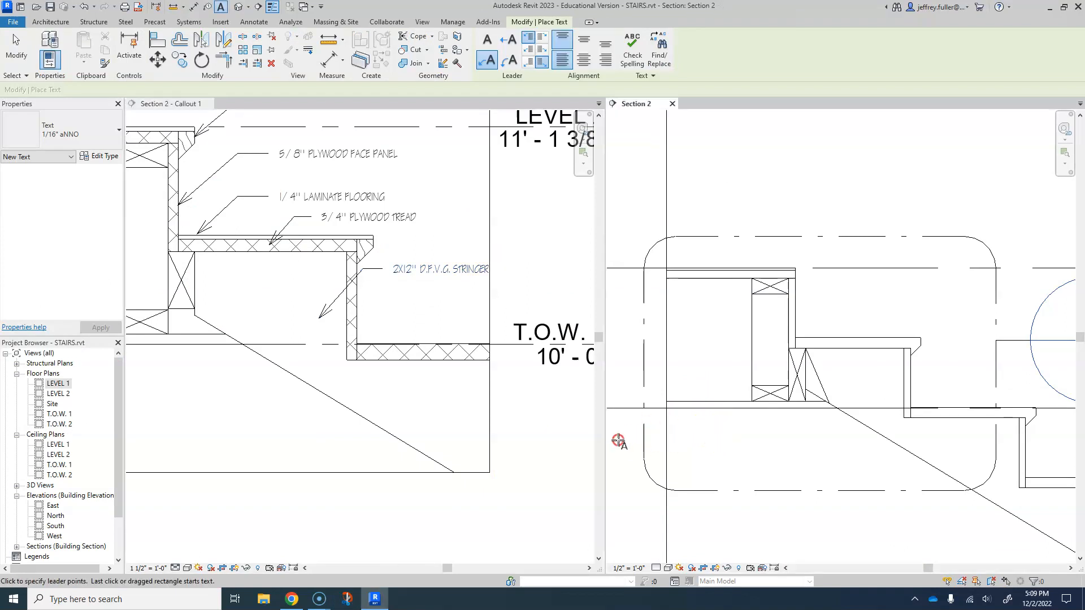
middle_click_drag(701, 438, 656, 451)
left_click(499, 423)
middle_click_drag(454, 407, 453, 475)
scroll(441, 450, "up", 1)
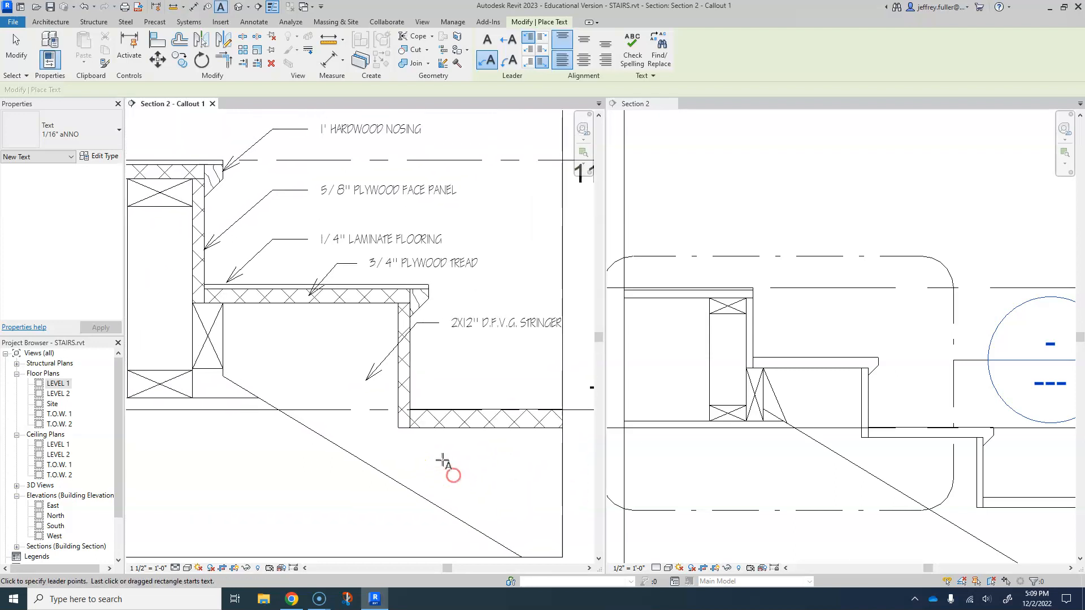
scroll(443, 461, "down", 1)
scroll(396, 447, "down", 1)
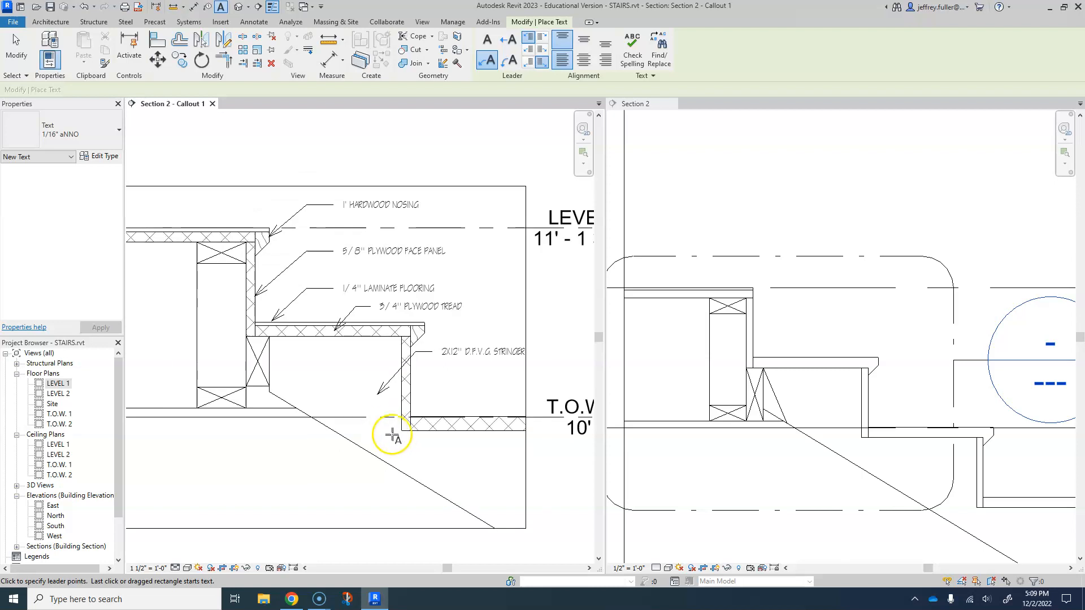
middle_click_drag(356, 449, 481, 451)
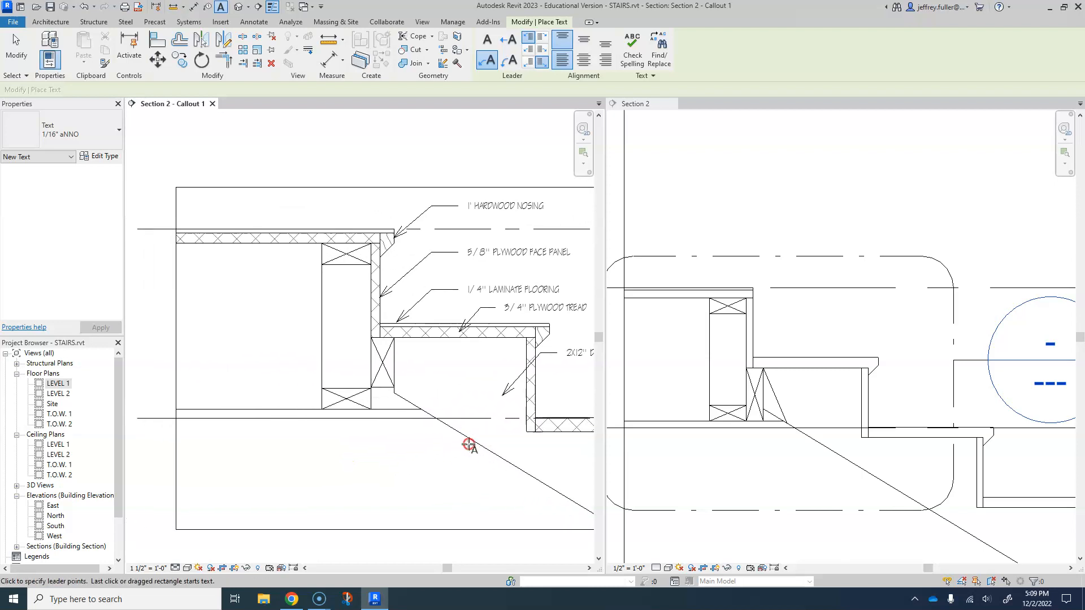
left_click(382, 369)
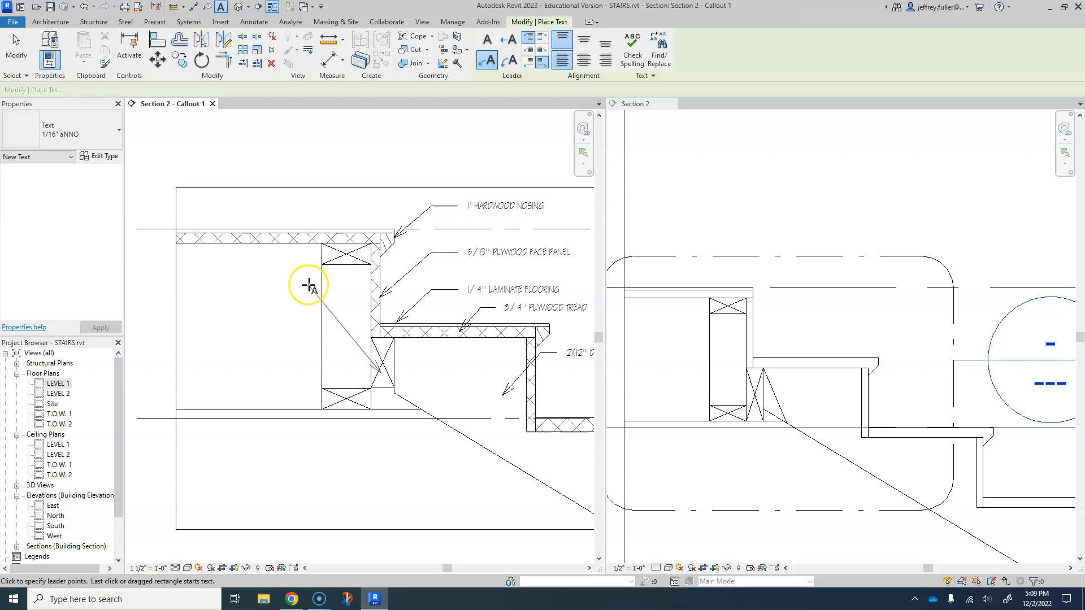
key("Escape")
key("Escape")
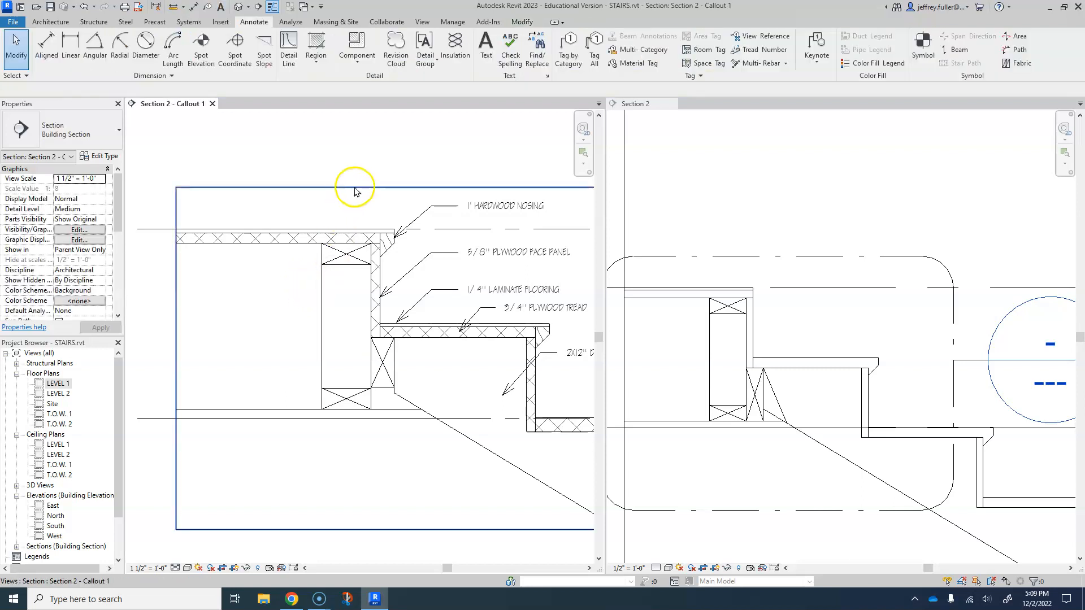
Try a two-segment detail-line leader starting on the floor truss's left edge, and delete both lines
left_click(289, 49)
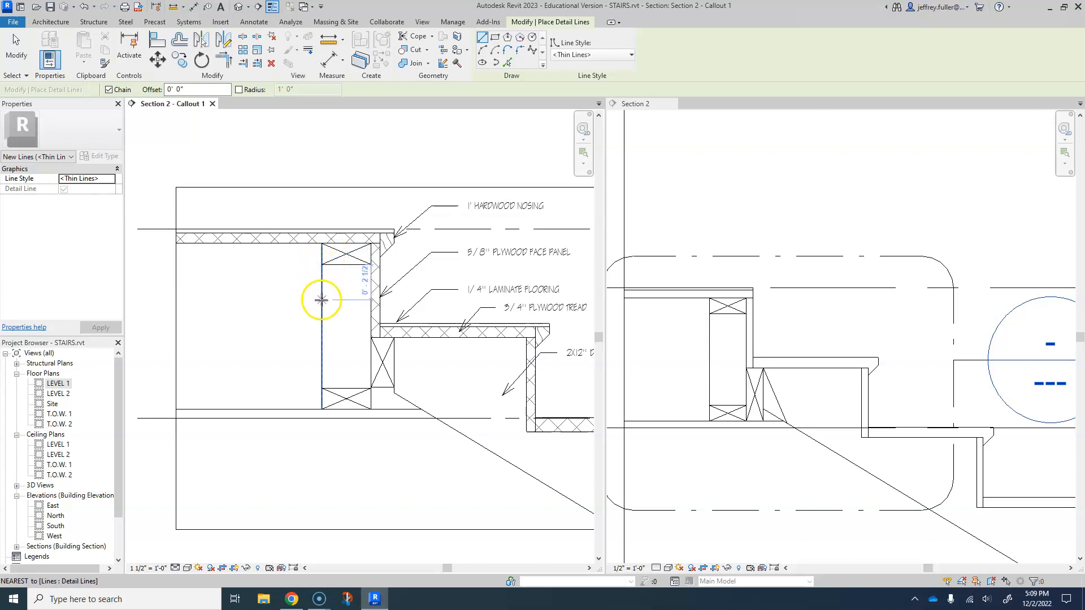
left_click(322, 300)
left_click(303, 285)
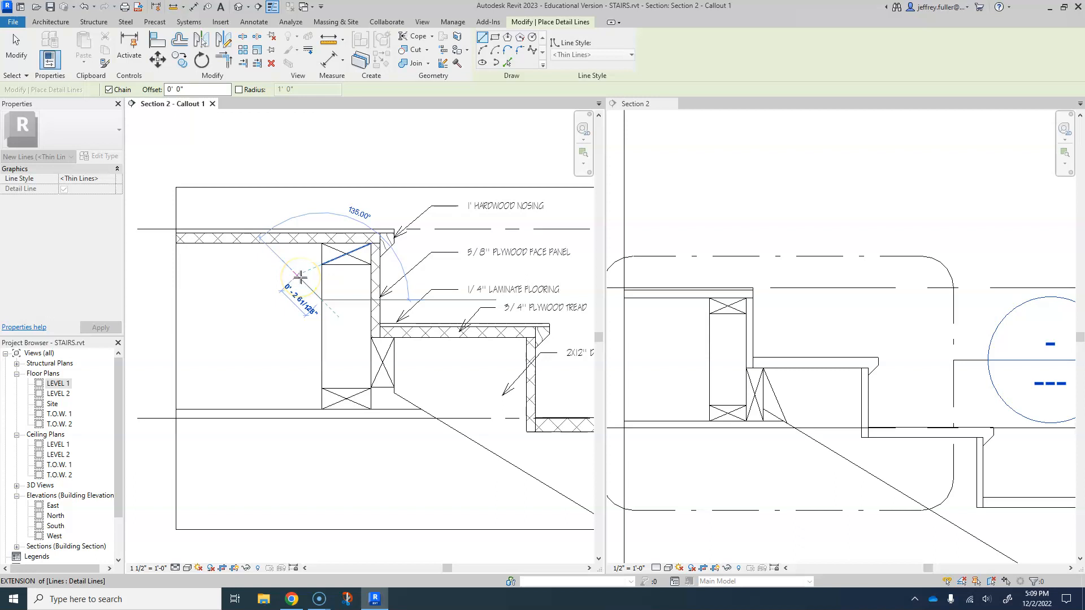
left_click(278, 276)
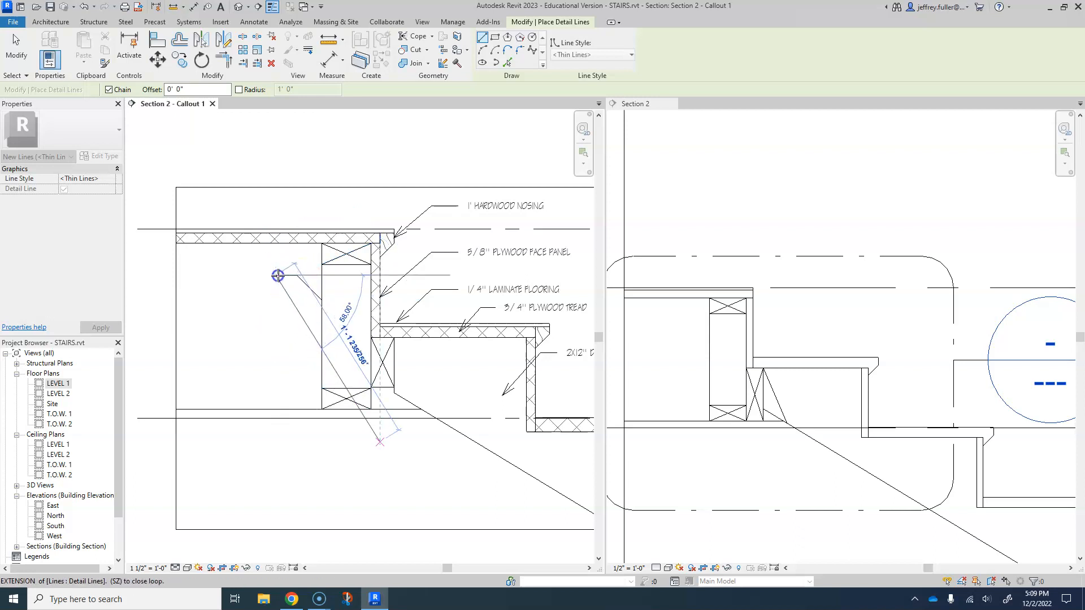
key("Escape")
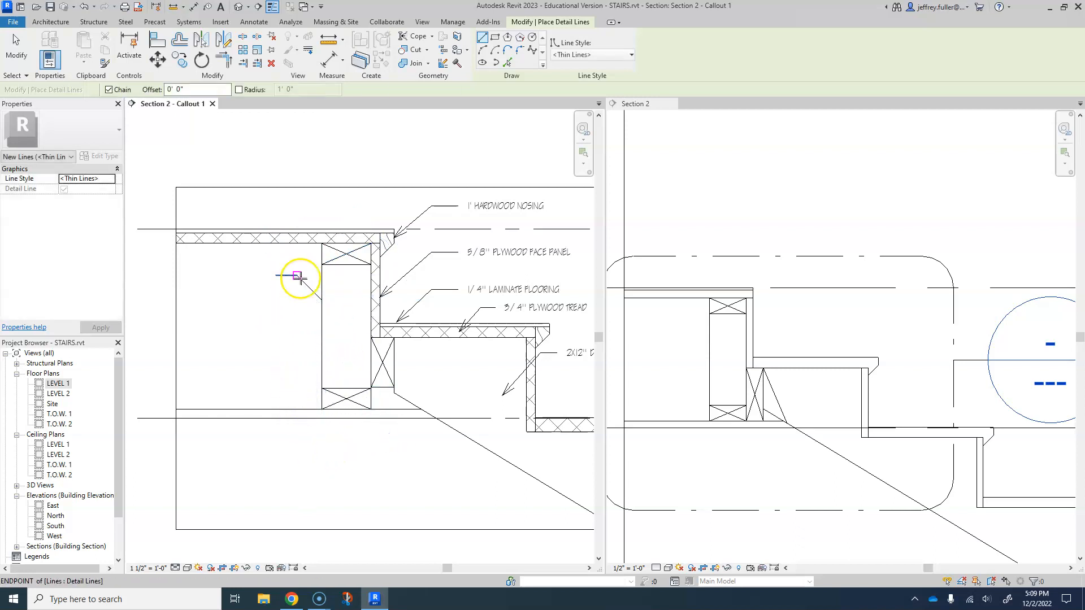
key("Escape")
left_click_drag(305, 272, 283, 293)
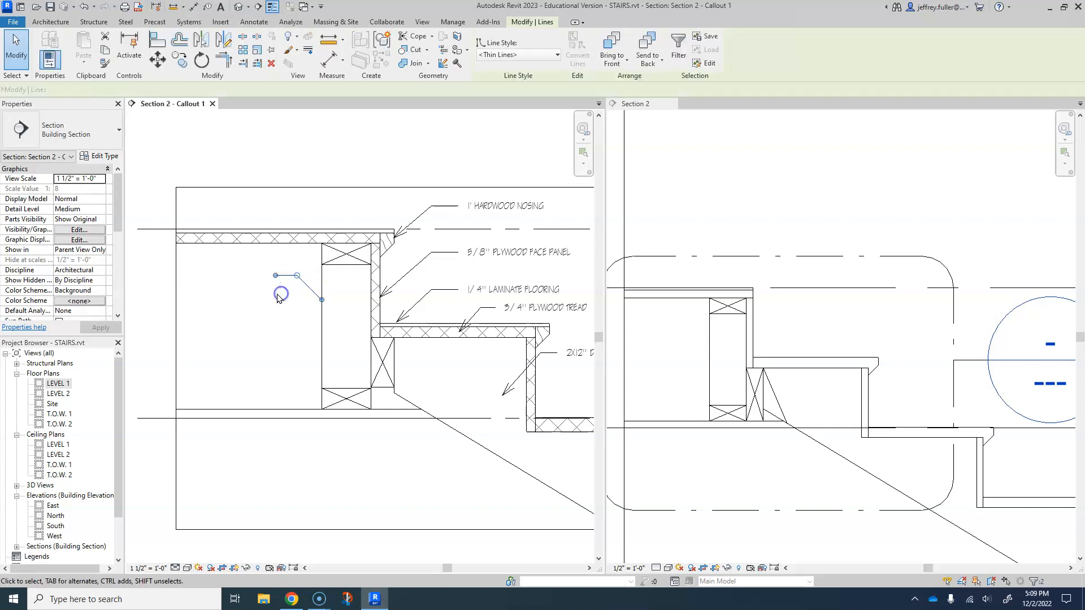
key("Delete")
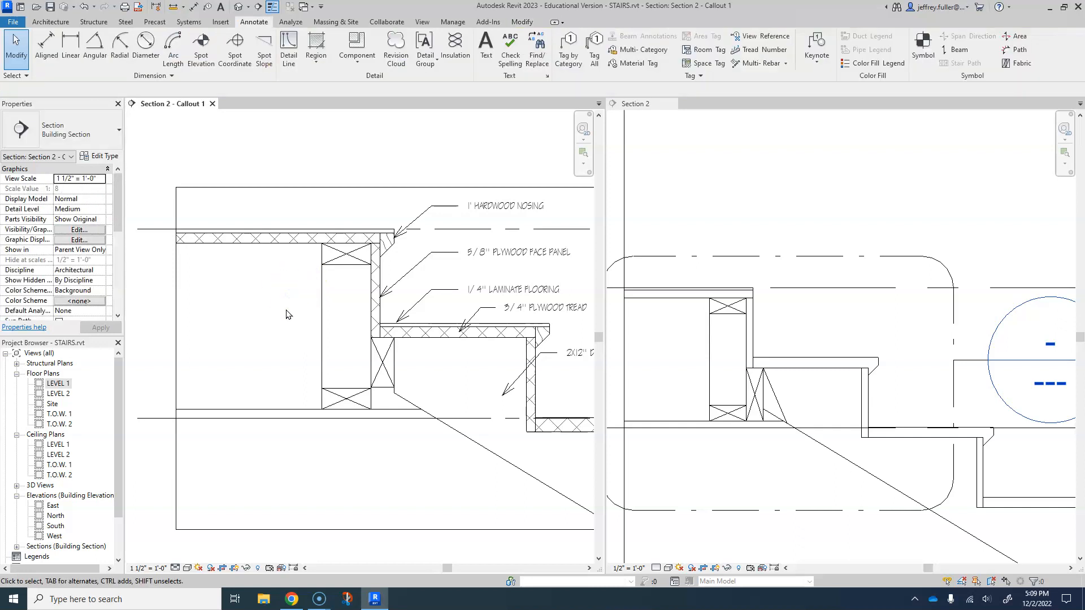
Add the leader note 12" FLOOR TRUSS left of the floor truss, with its arrow on the truss's left edge
left_click(486, 49)
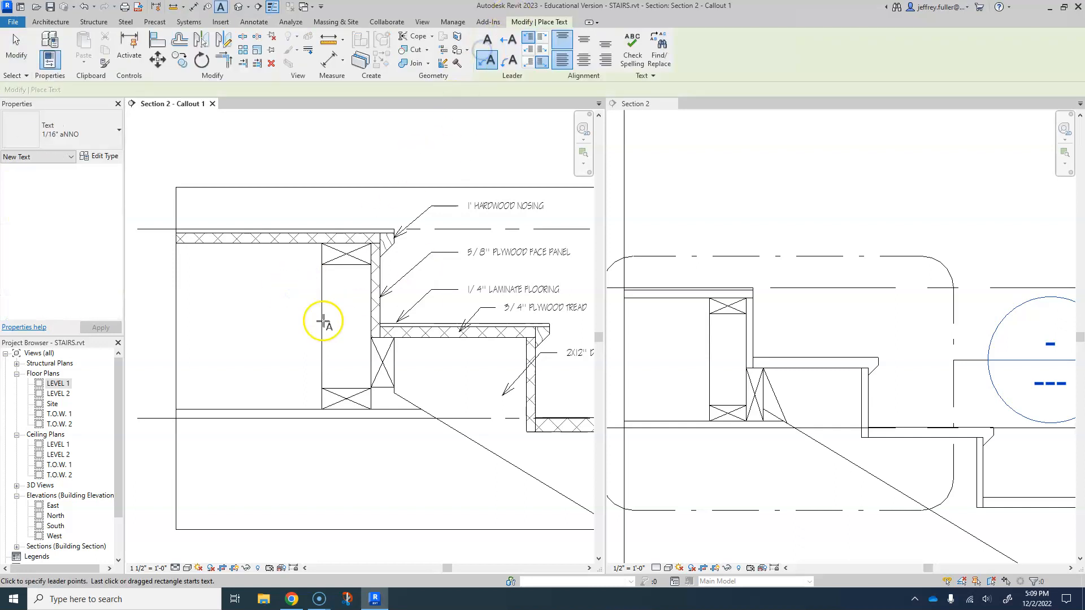
left_click(286, 270)
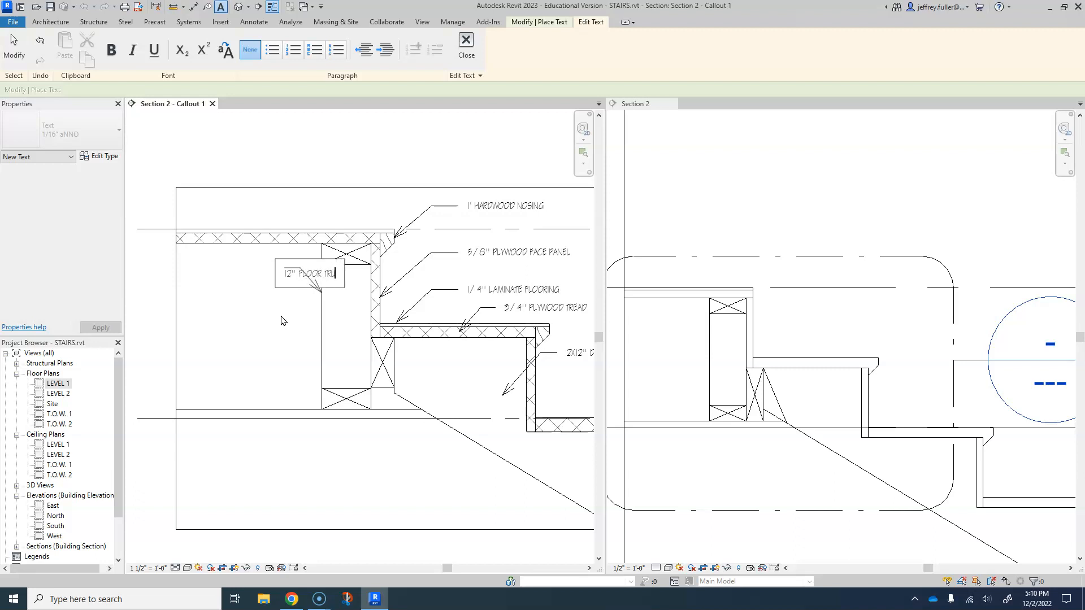
left_click(268, 320)
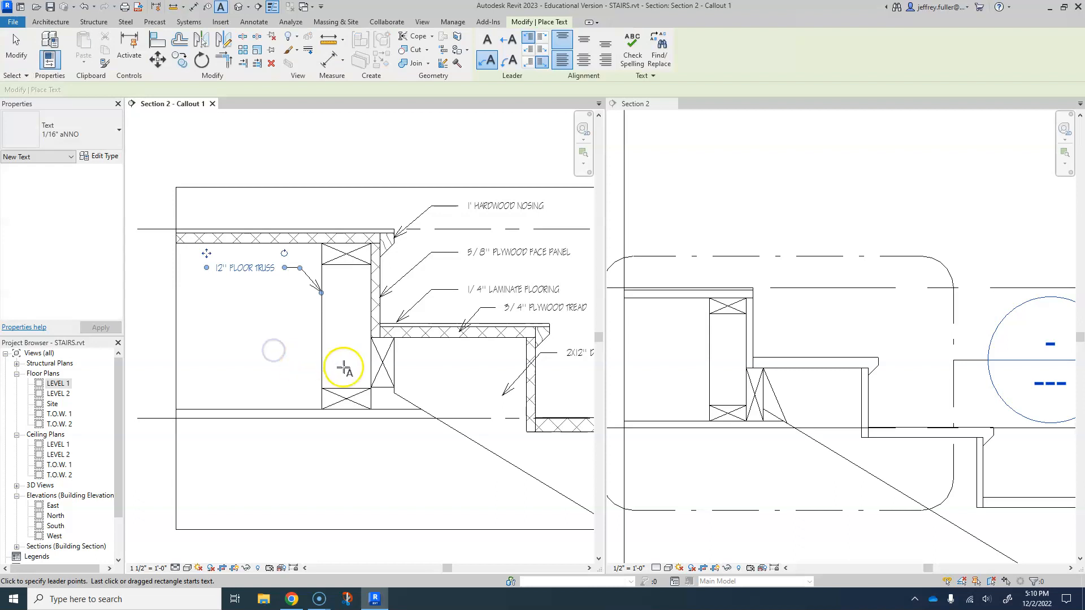
Add the leader note 2X4 LEDGER below the floor truss note, pointing to the crossed ledger block beside the truss
left_click(380, 363)
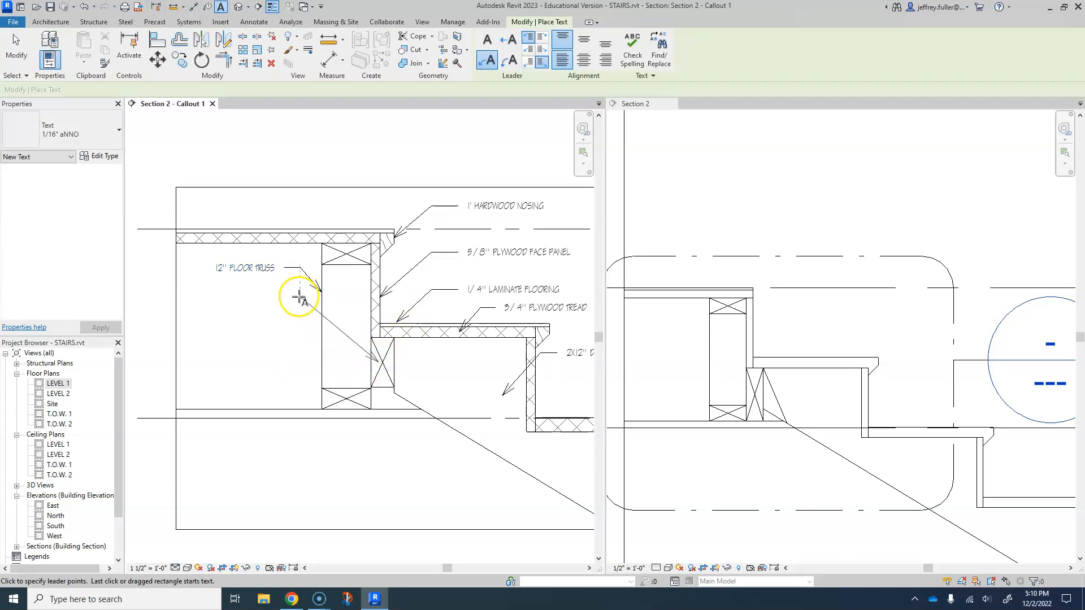
left_click(288, 298)
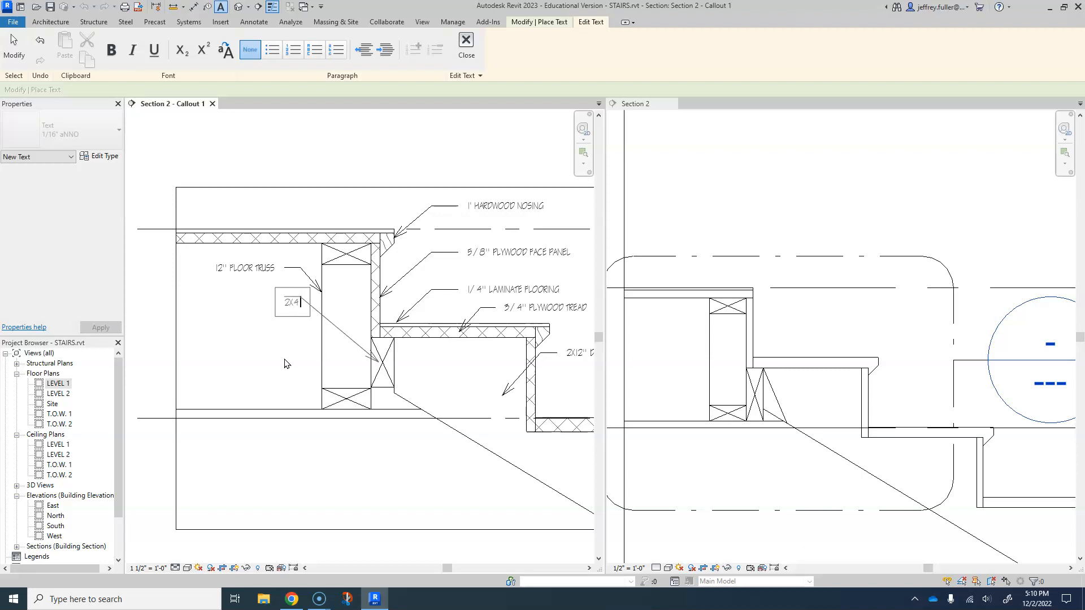
left_click(219, 277)
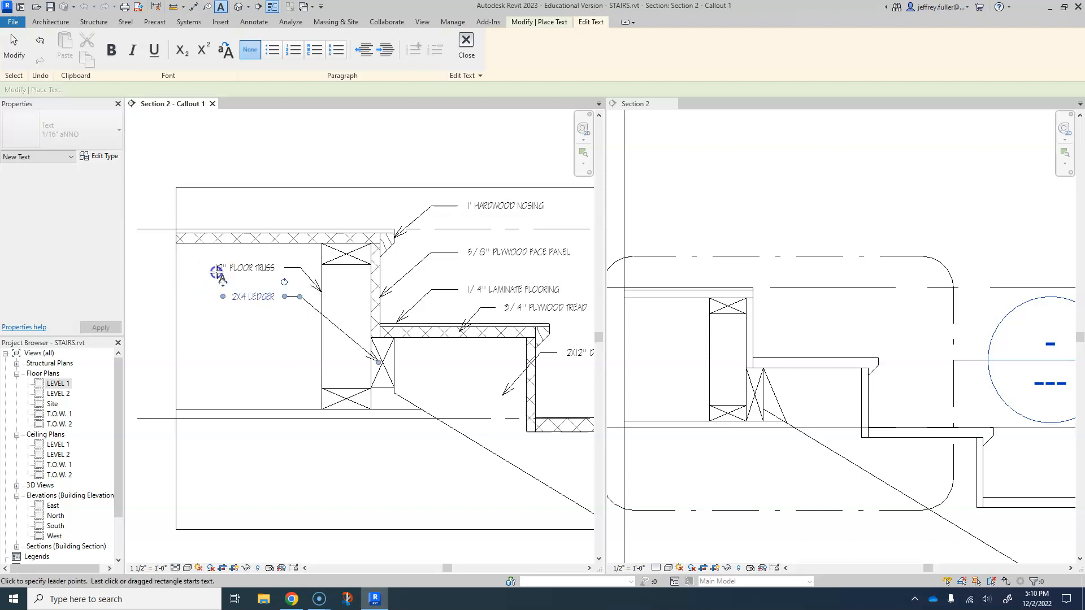
middle_click_drag(320, 446, 339, 429)
key("Escape")
key("Escape")
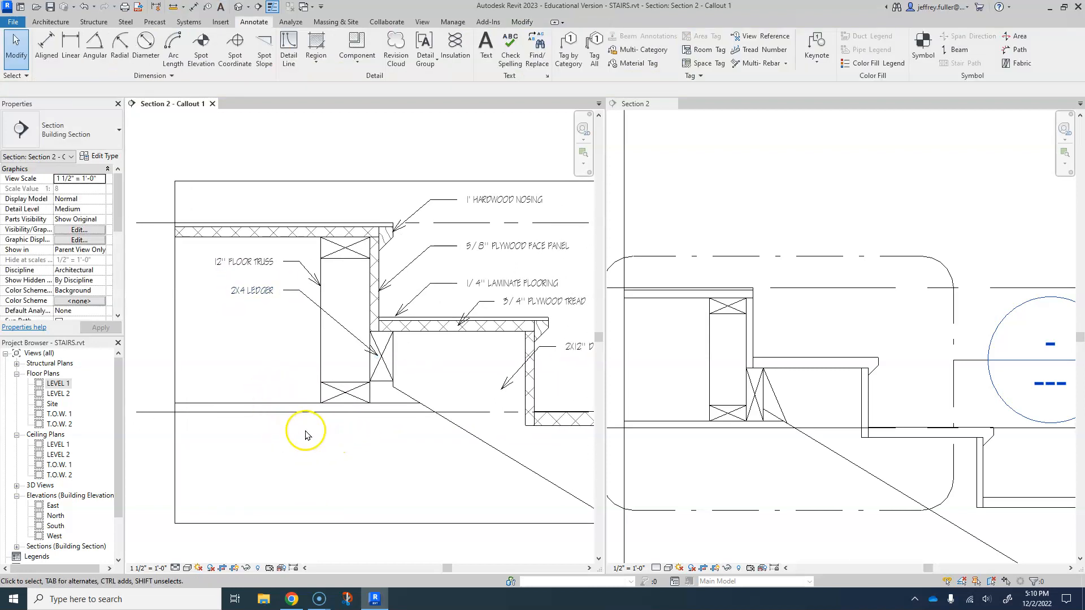
Start a filled region and duplicate its Wood 2 type as a new type named dRYWALL
left_click(320, 64)
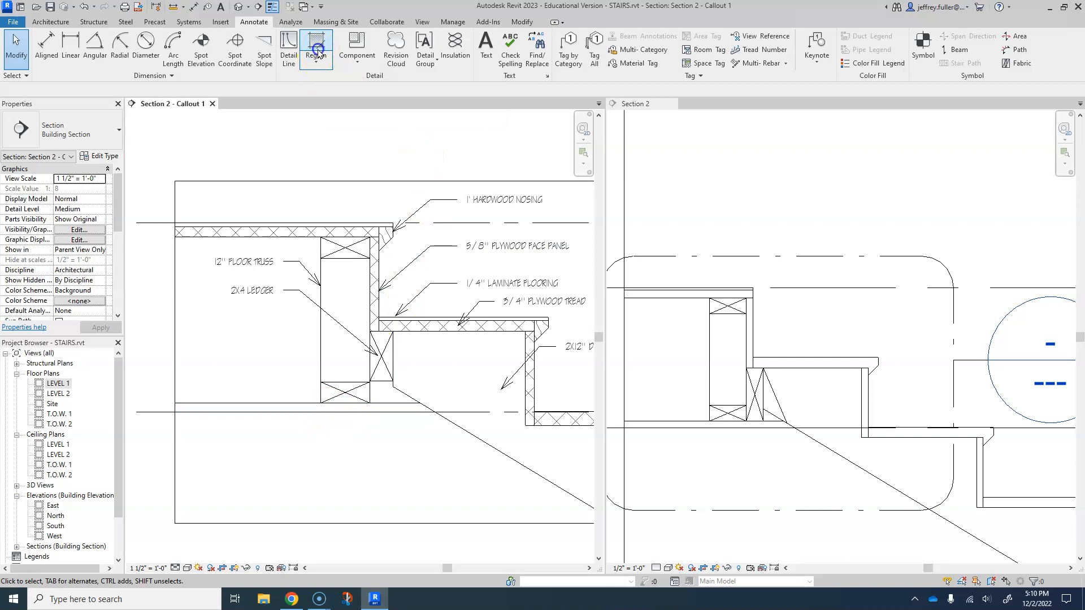
left_click(96, 137)
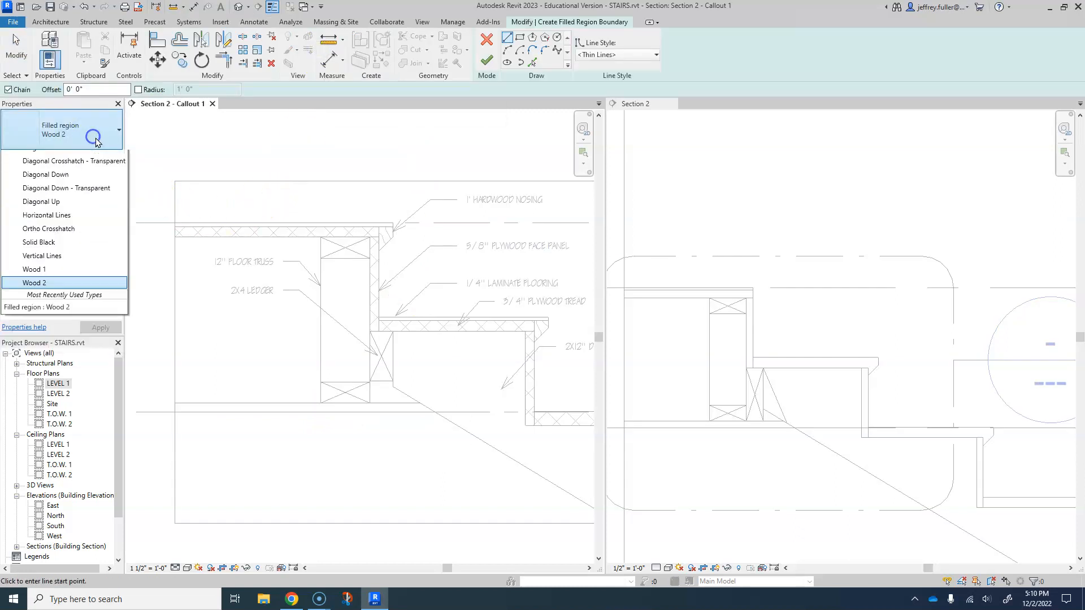
left_click(95, 141)
left_click(102, 156)
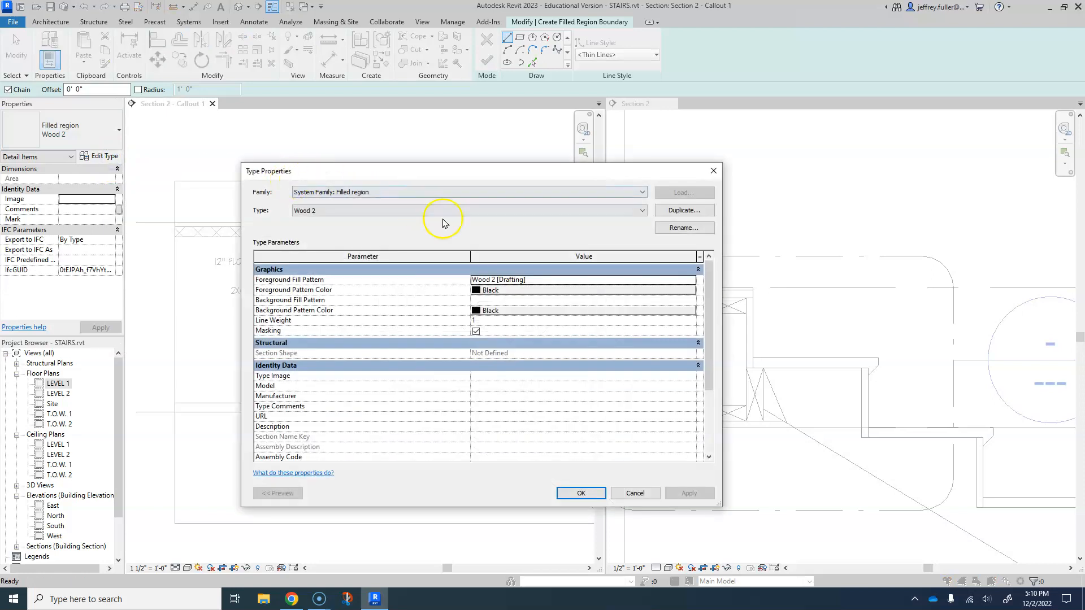
left_click(681, 210)
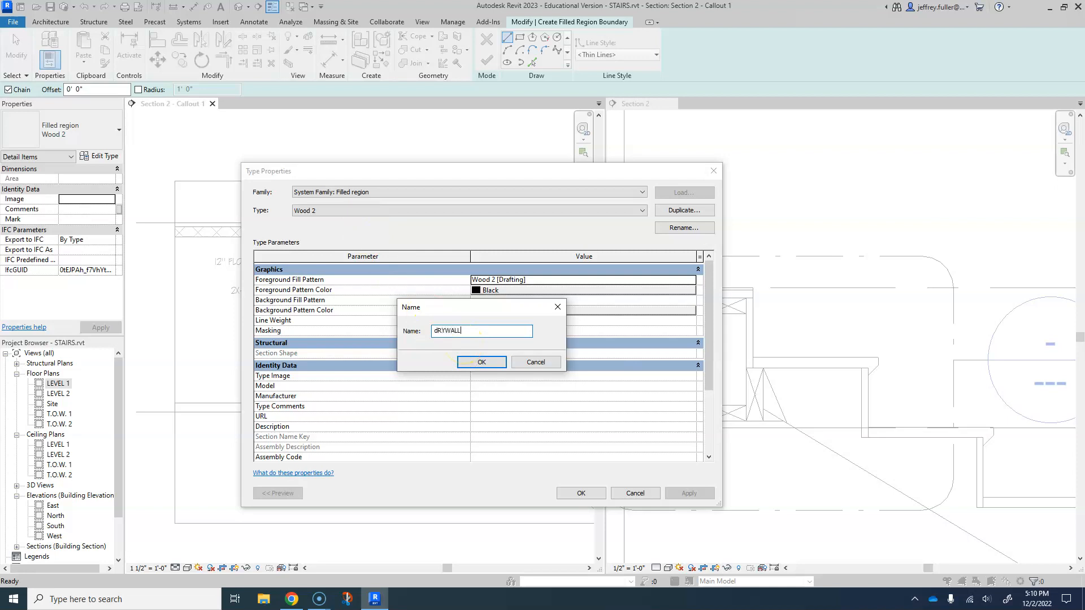
left_click(481, 362)
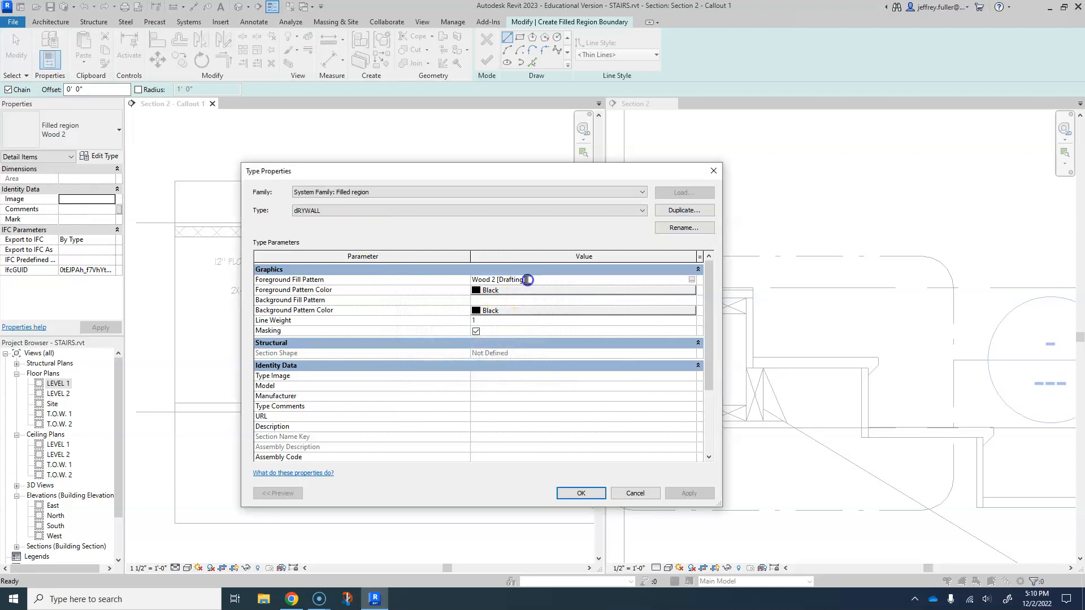
Set the dRYWALL type's foreground fill pattern to the drafting pattern Gypsum-Plaster and apply the type changes
left_click(692, 279)
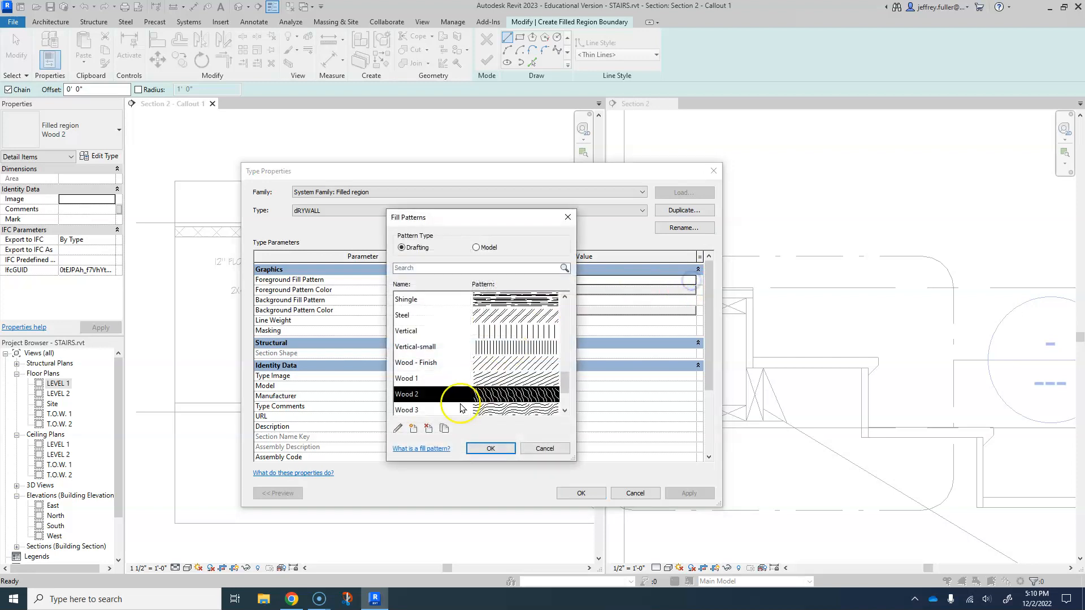
scroll(454, 357, "up", 5)
scroll(449, 354, "up", 2)
scroll(448, 355, "down", 3)
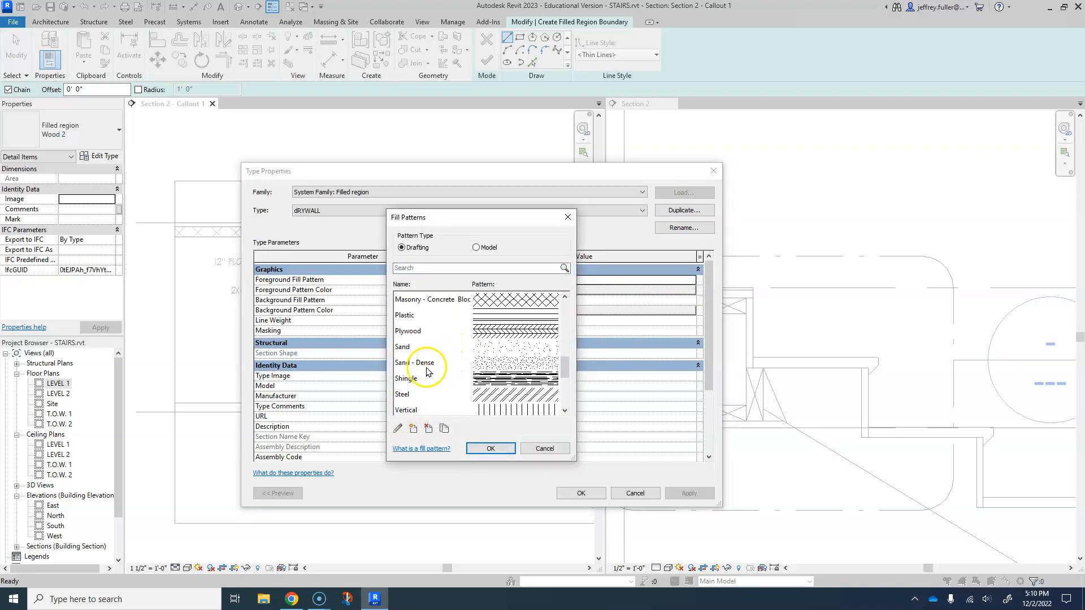
scroll(429, 362, "up", 3)
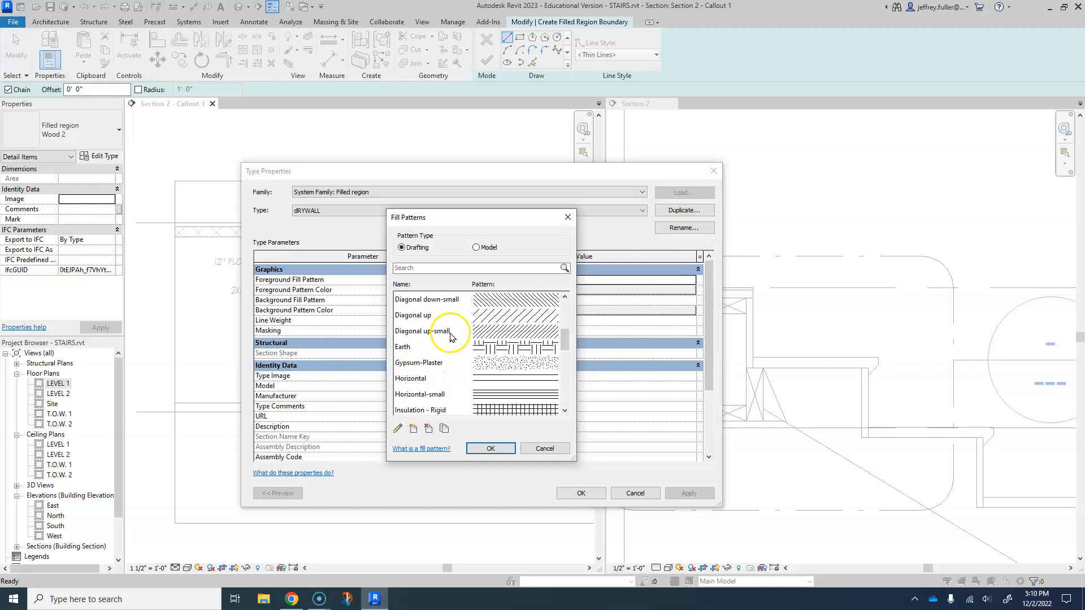
left_click(442, 365)
left_click(489, 449)
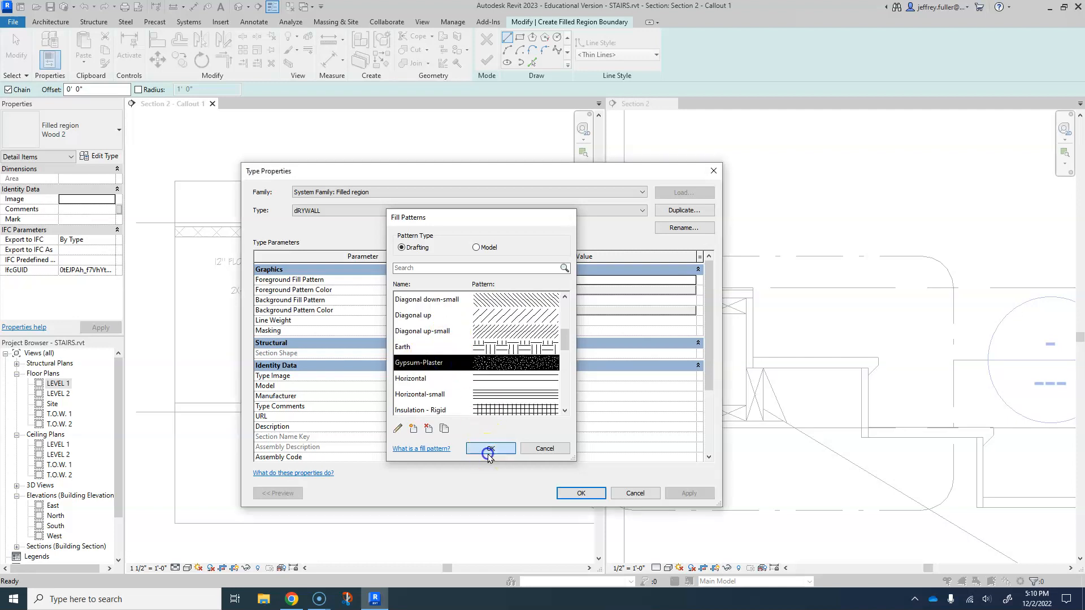
left_click(688, 494)
left_click(588, 493)
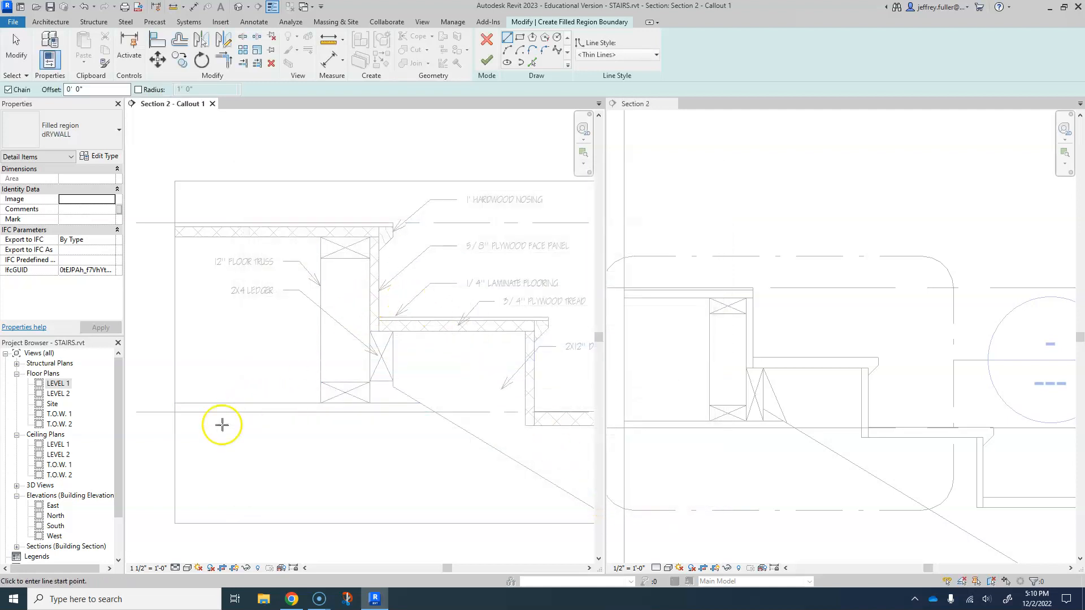
Create a dRYWALL filled region between the truss's underside and the T.O.W. 1 line, from the callout's left edge to the sloped stringer line
left_click(175, 402)
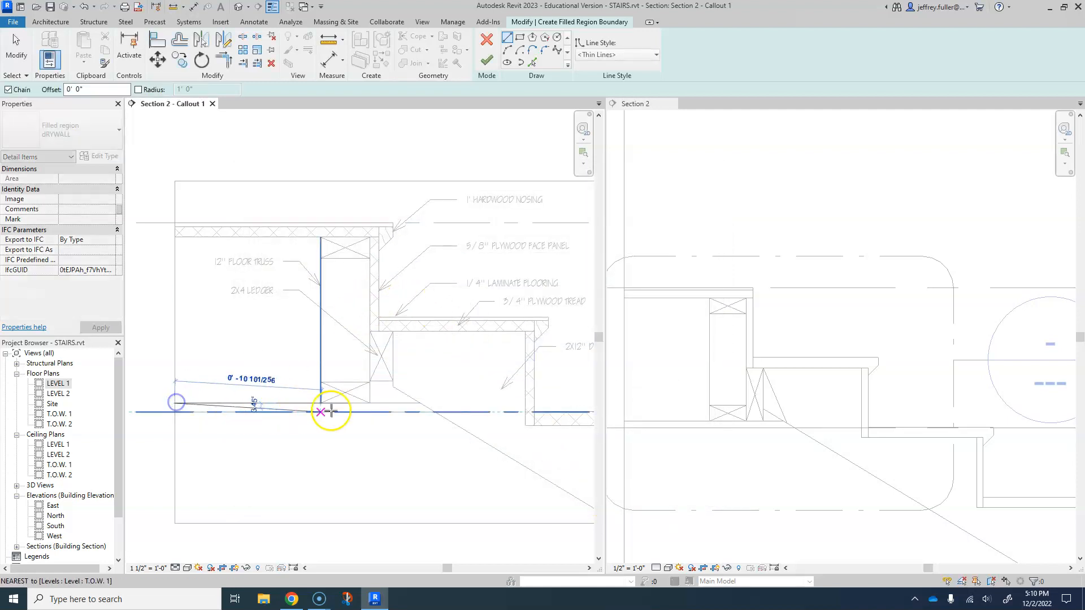
left_click(420, 403)
left_click(435, 413)
left_click(175, 412)
left_click(176, 403)
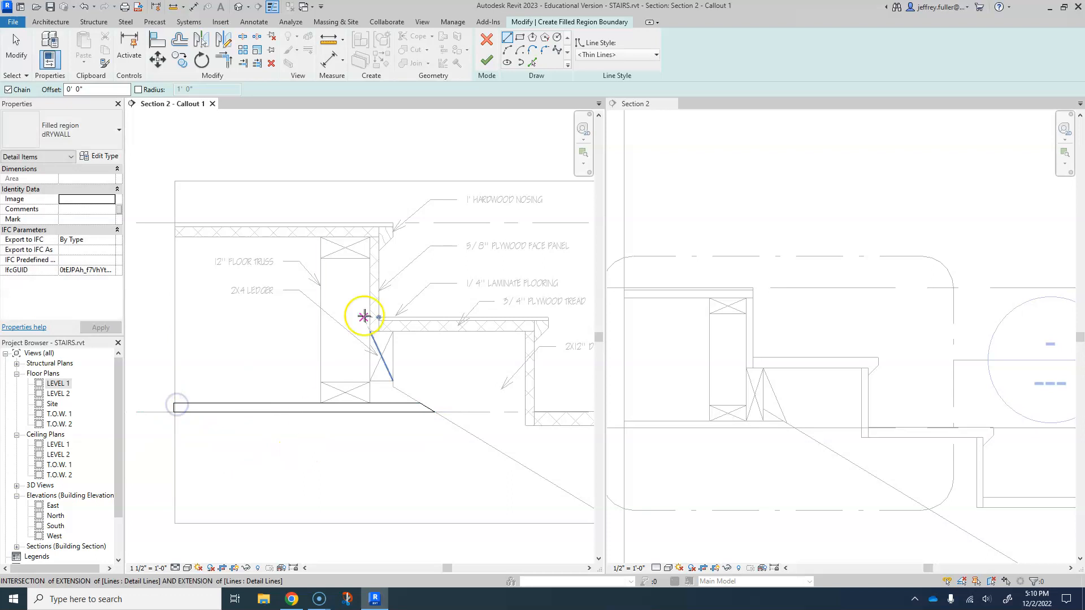
left_click(486, 62)
left_click(395, 485)
Draw a thin detail line about 5 1/4" long from the 2X4 ledger's upper right corner to where the stringer slope meets the drywall's upper edge
scroll(395, 474, "down", 3)
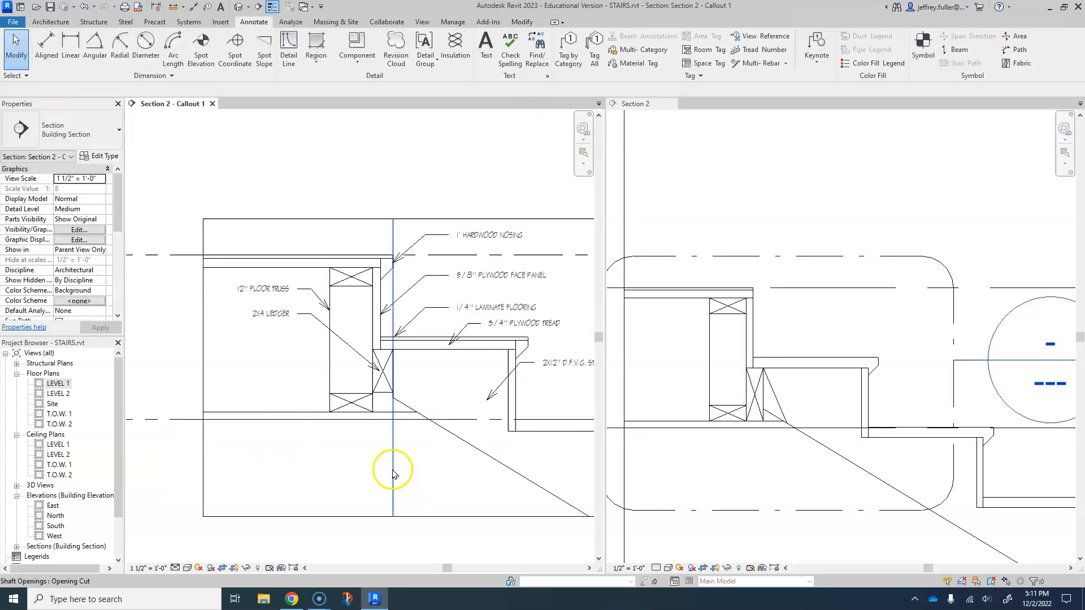
middle_click_drag(391, 433, 329, 453)
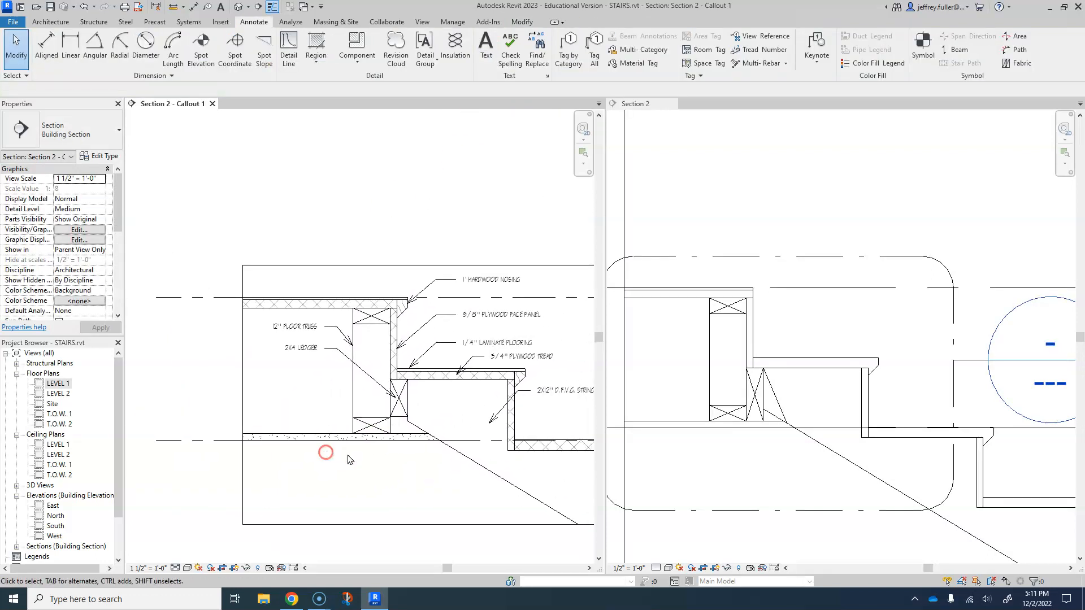
middle_click_drag(402, 467, 347, 456)
scroll(347, 457, "up", 2)
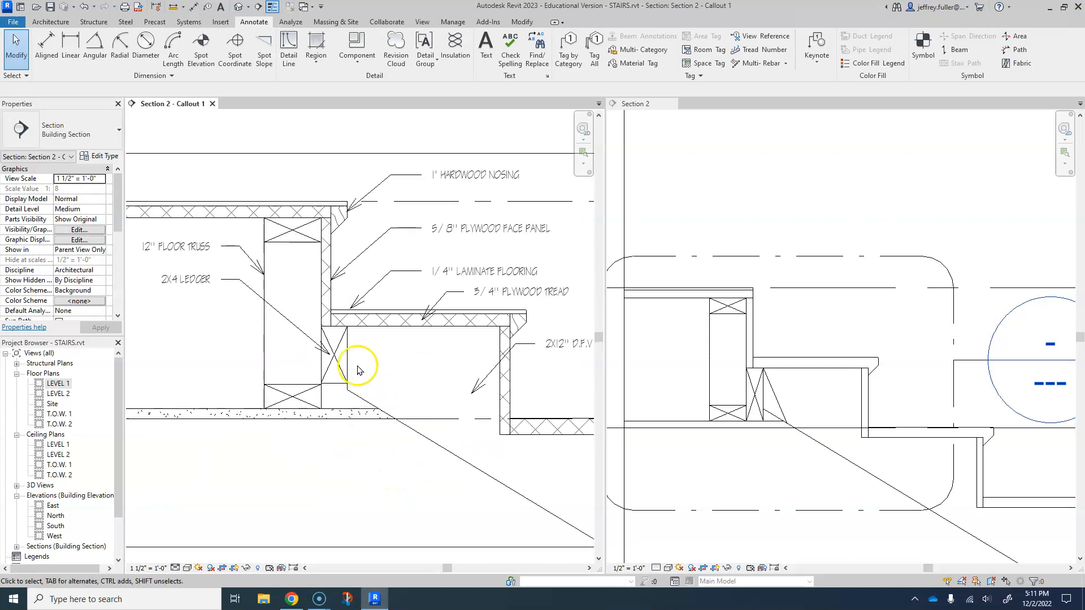
left_click(287, 49)
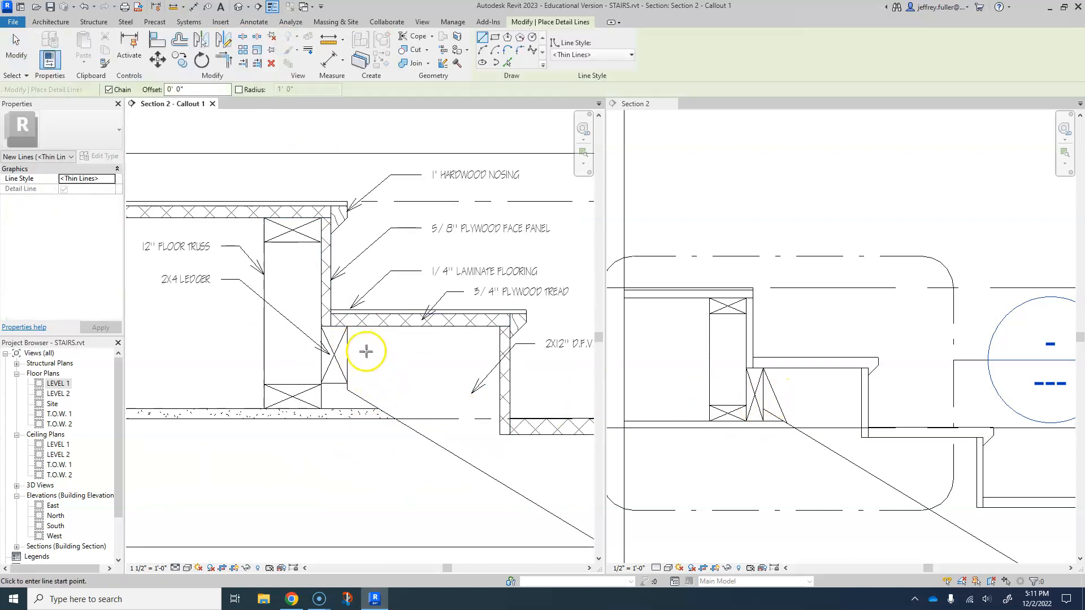
left_click(348, 326)
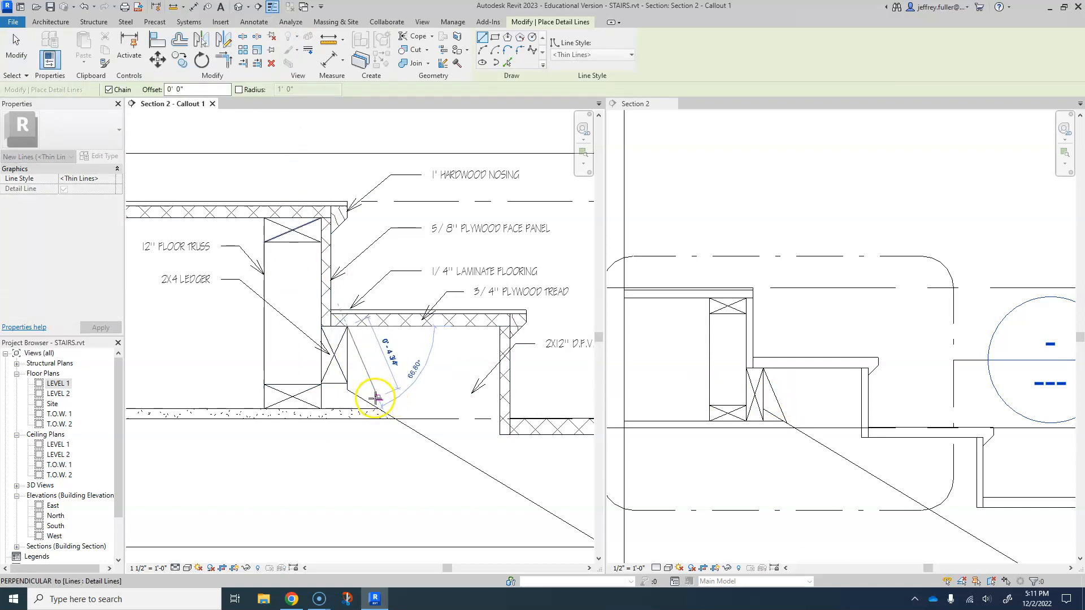
scroll(382, 407, "up", 3)
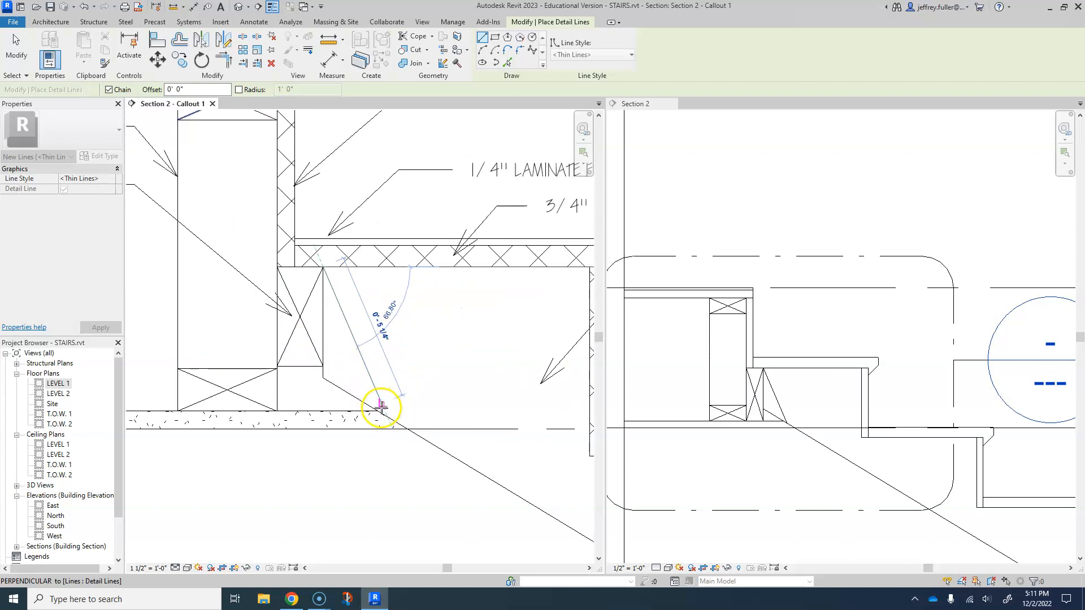
left_click(378, 411)
key("Escape")
middle_click_drag(469, 392, 513, 369)
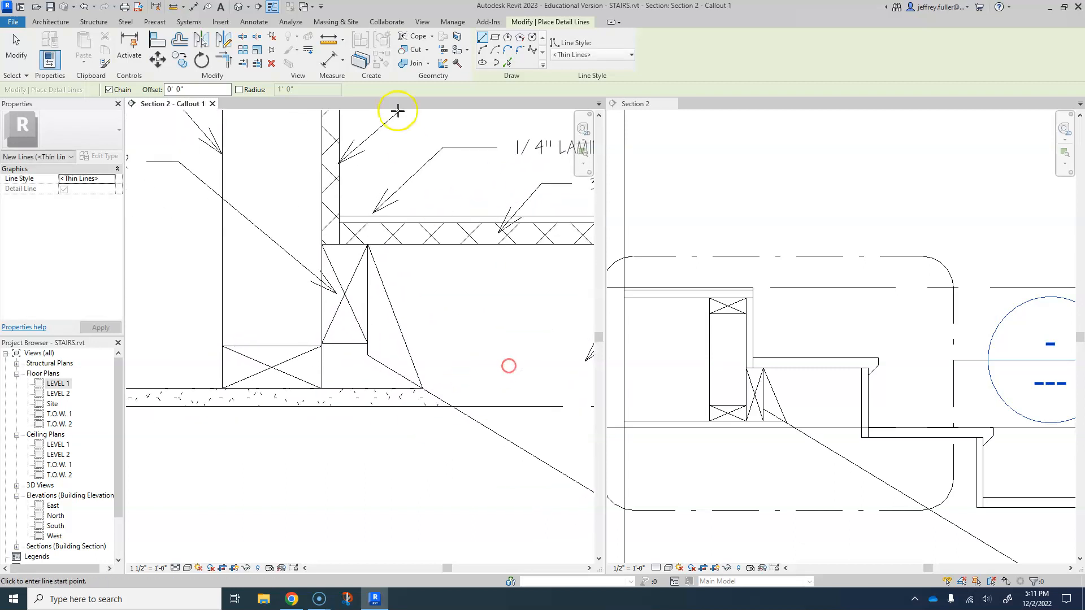
Start a filled region and duplicate its dRYWALL type as a new type named STEEL
left_click(259, 24)
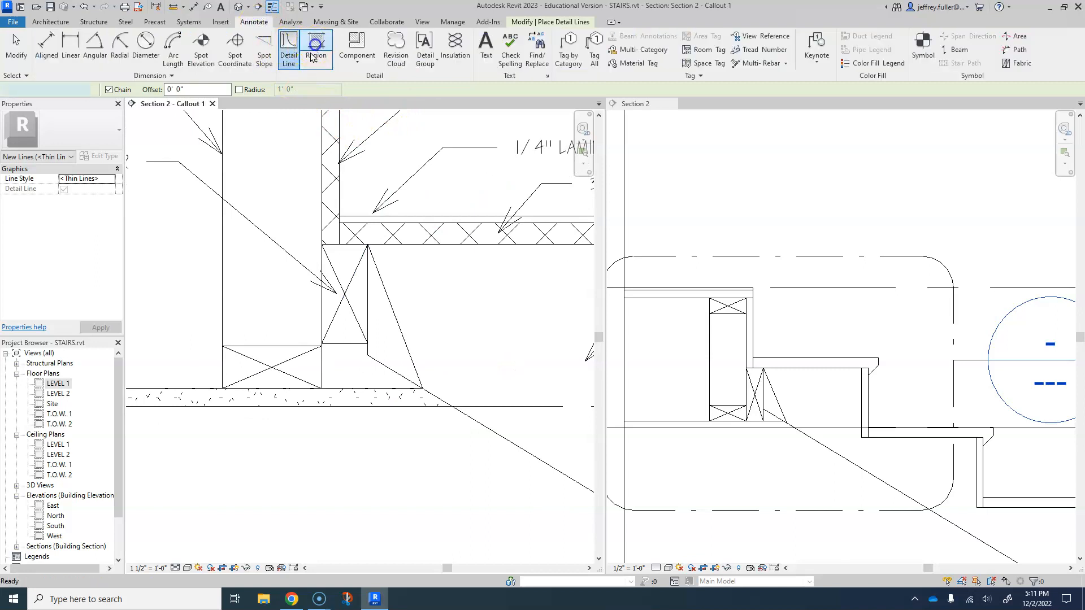
left_click(316, 45)
left_click(107, 157)
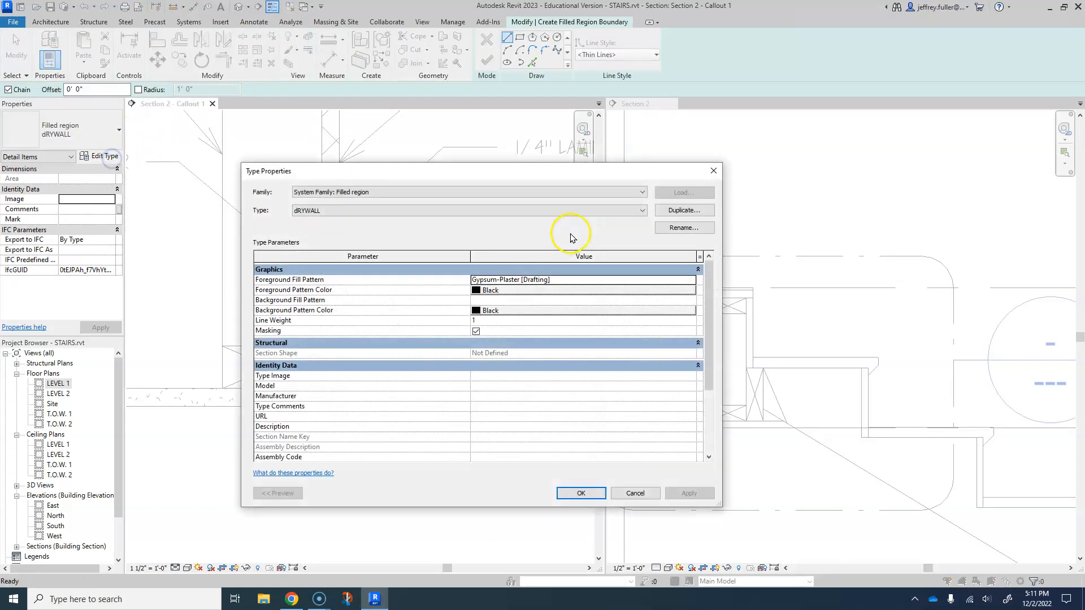
left_click(703, 211)
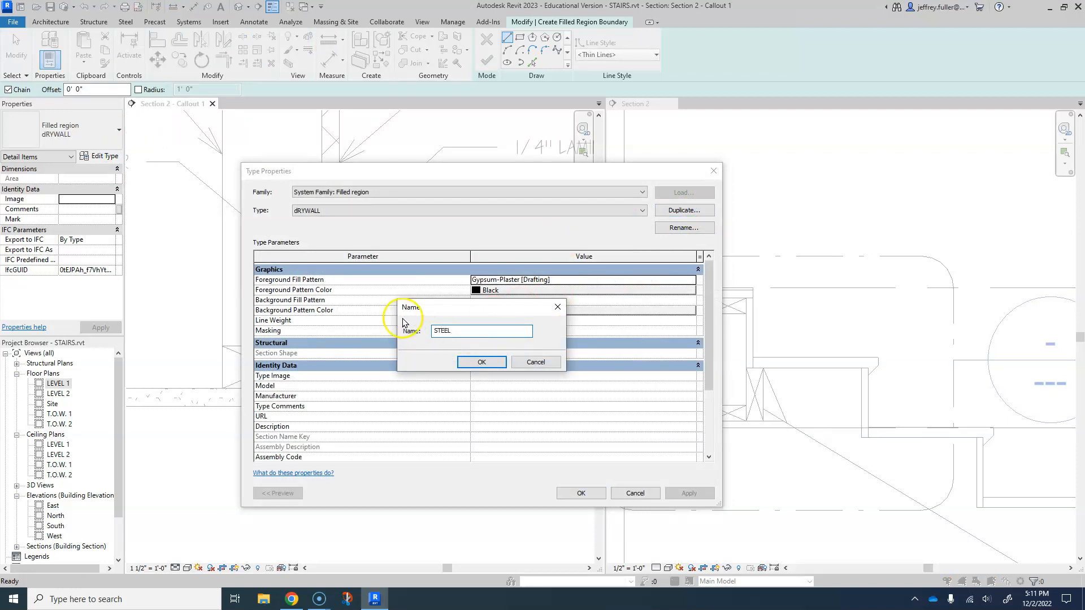
left_click(476, 363)
Set the STEEL type's foreground fill pattern to the drafting pattern Steel and apply the type changes
left_click(562, 281)
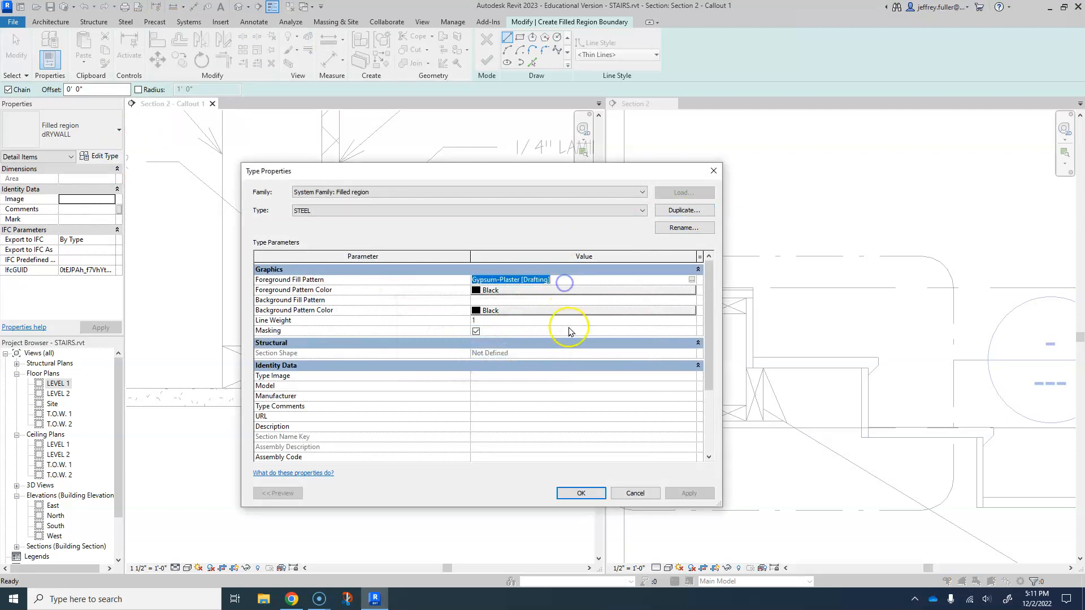
left_click(691, 279)
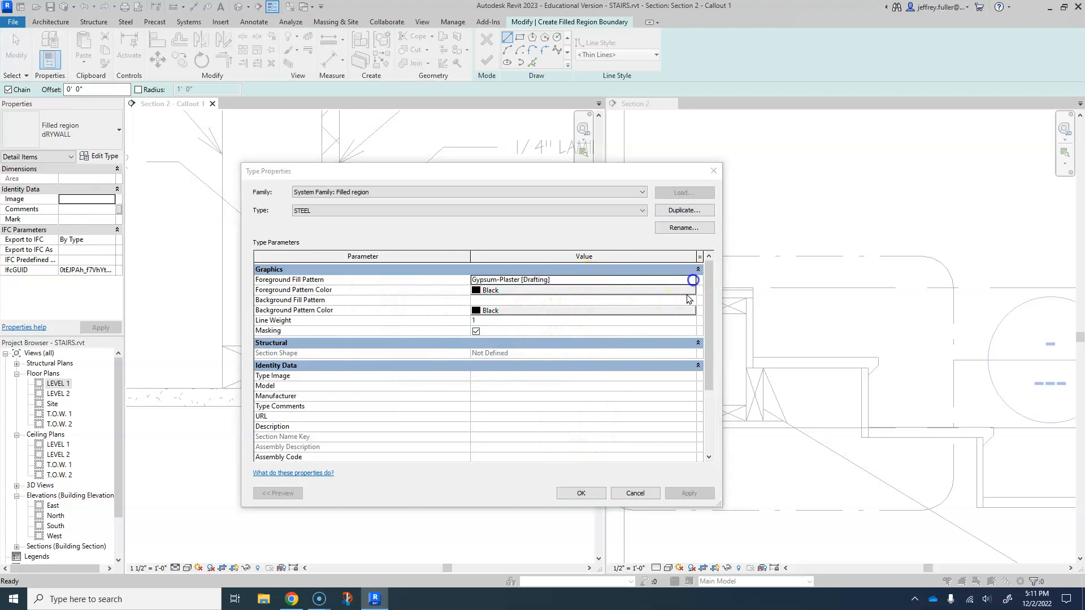
scroll(503, 362, "down", 3)
scroll(496, 349, "down", 3)
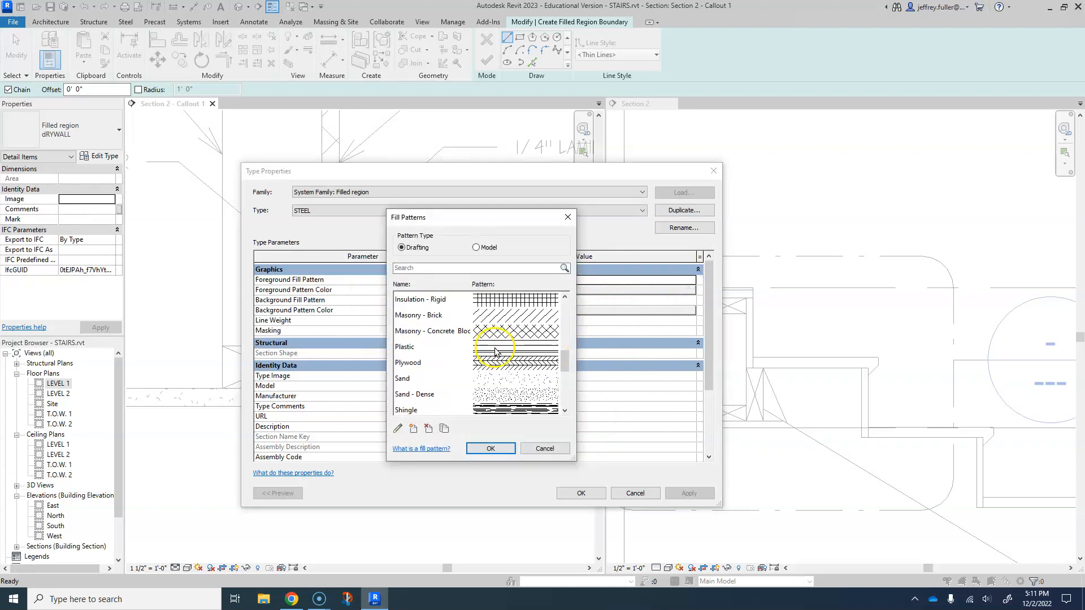
left_click(499, 381)
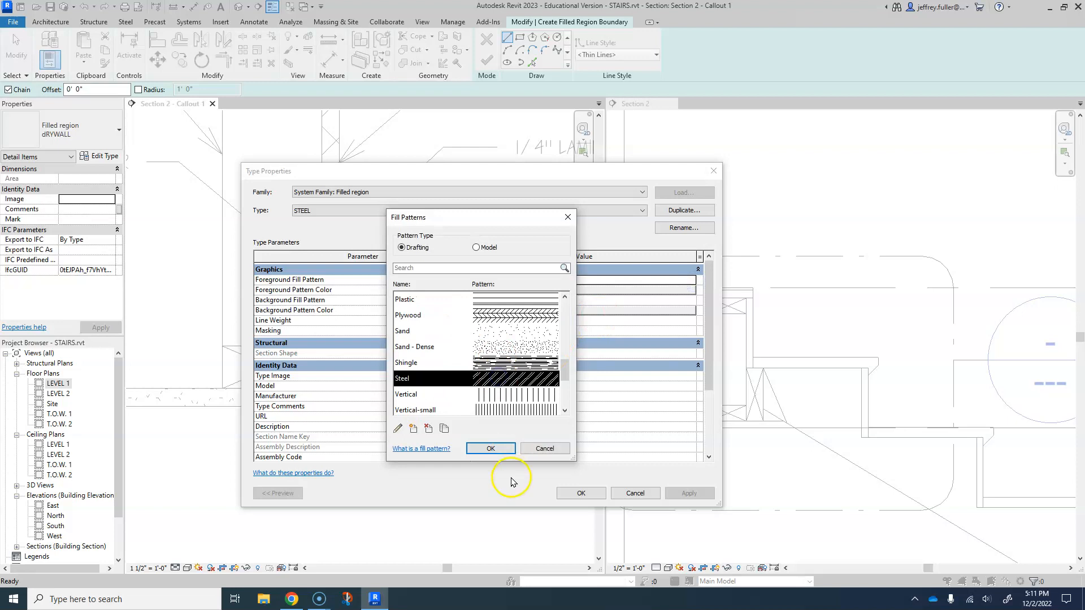
left_click(508, 458)
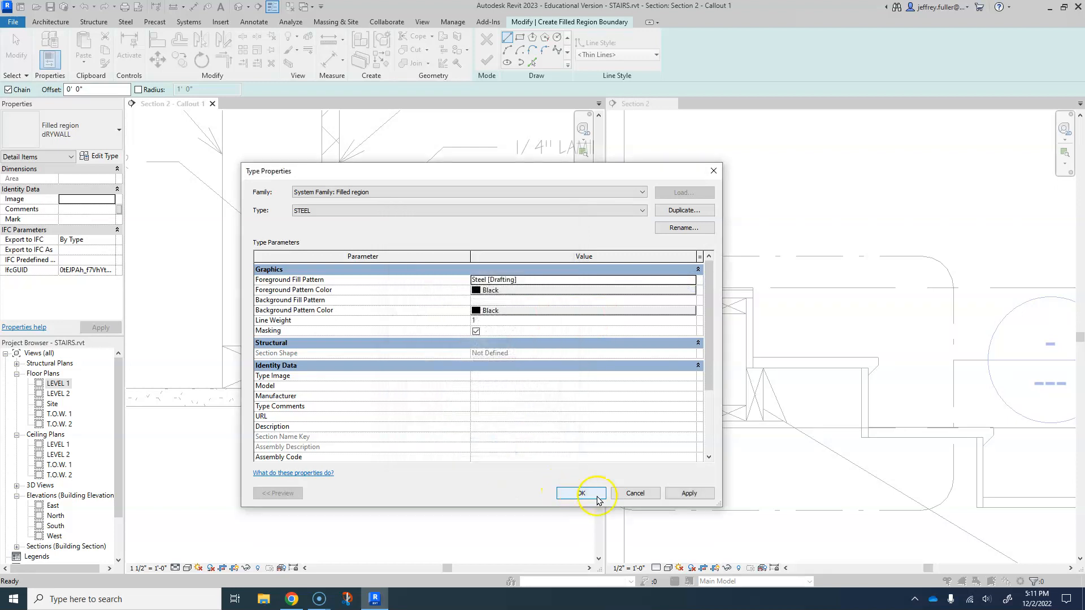
left_click(688, 494)
left_click(581, 493)
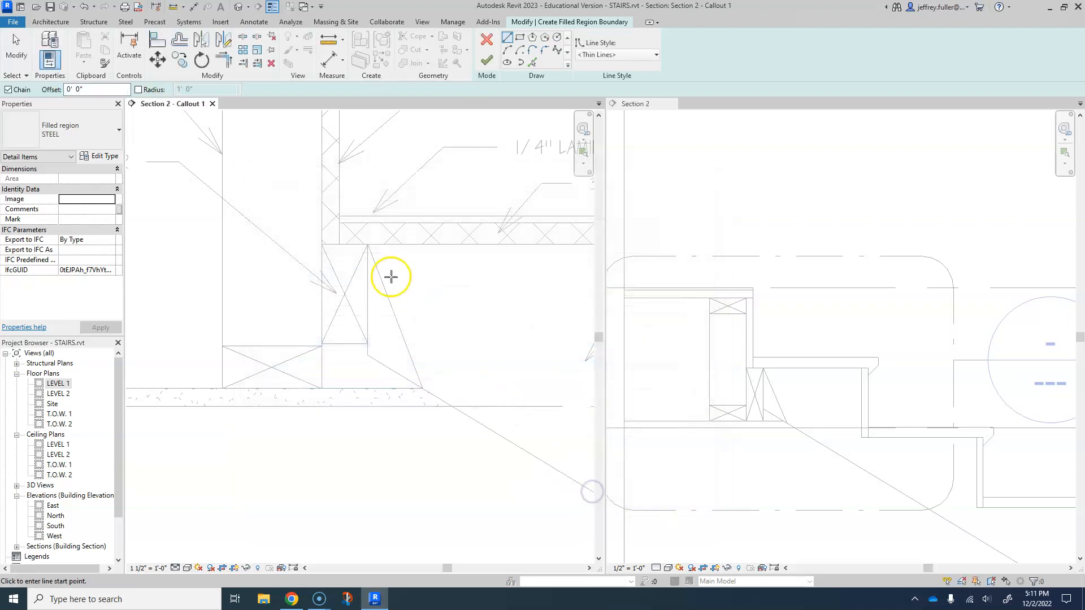
Create a STEEL filled region in the narrow wedge between the ledger's right side, the new slanted line and the stringer's sloped line
left_click(368, 244)
left_click(422, 386)
left_click(368, 356)
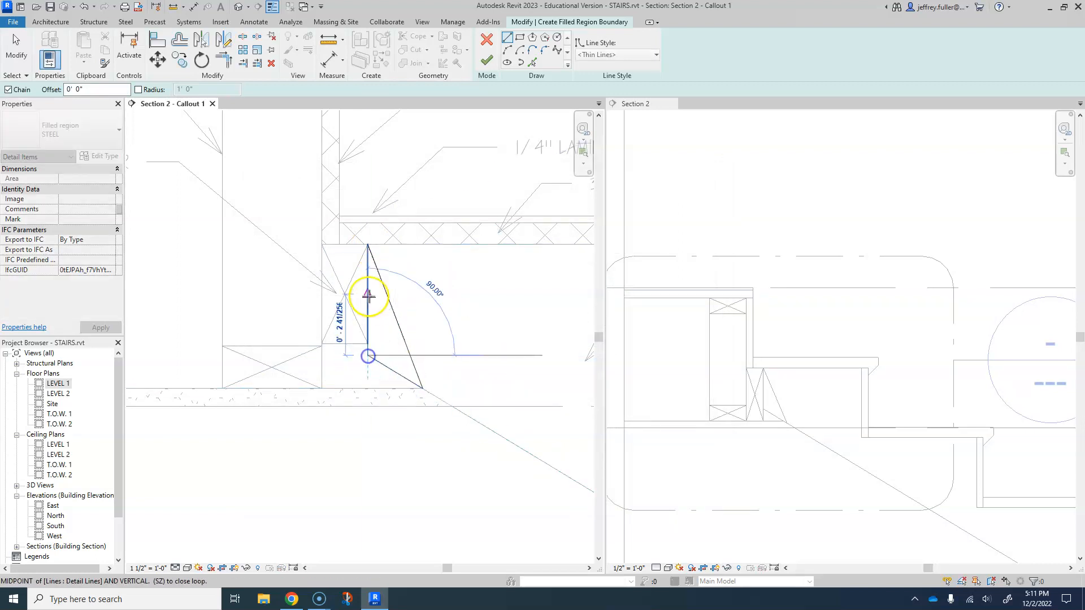
left_click(368, 249)
scroll(424, 282, "down", 2)
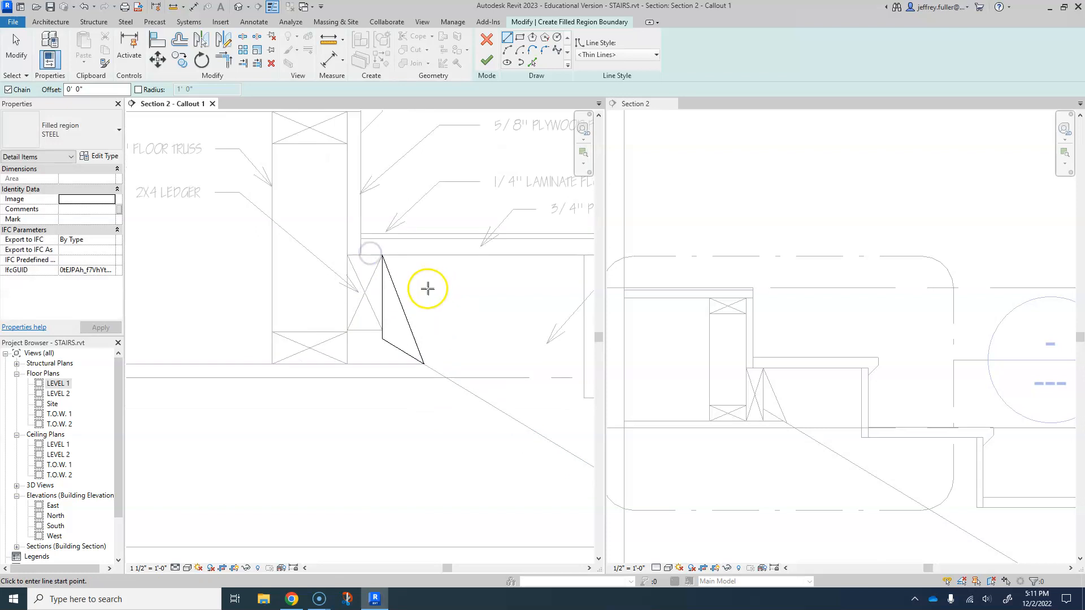
left_click(503, 331)
scroll(503, 331, "down", 2)
middle_click_drag(497, 327, 417, 351)
mouse_move(405, 464)
middle_mouse_down()
mouse_move(410, 444)
mouse_move(414, 471)
middle_mouse_up()
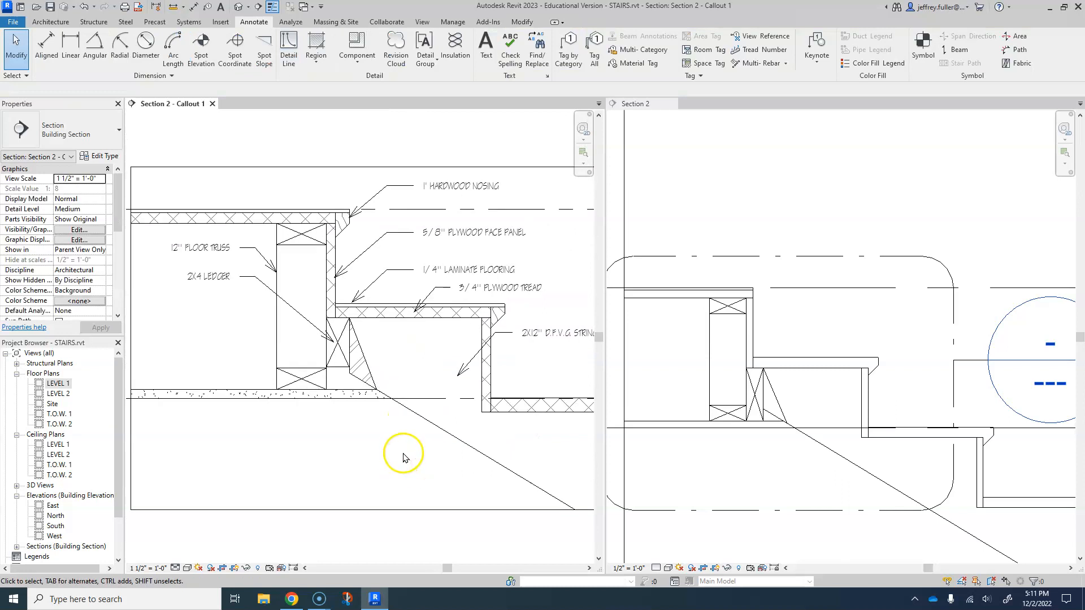
scroll(402, 449, "down", 2)
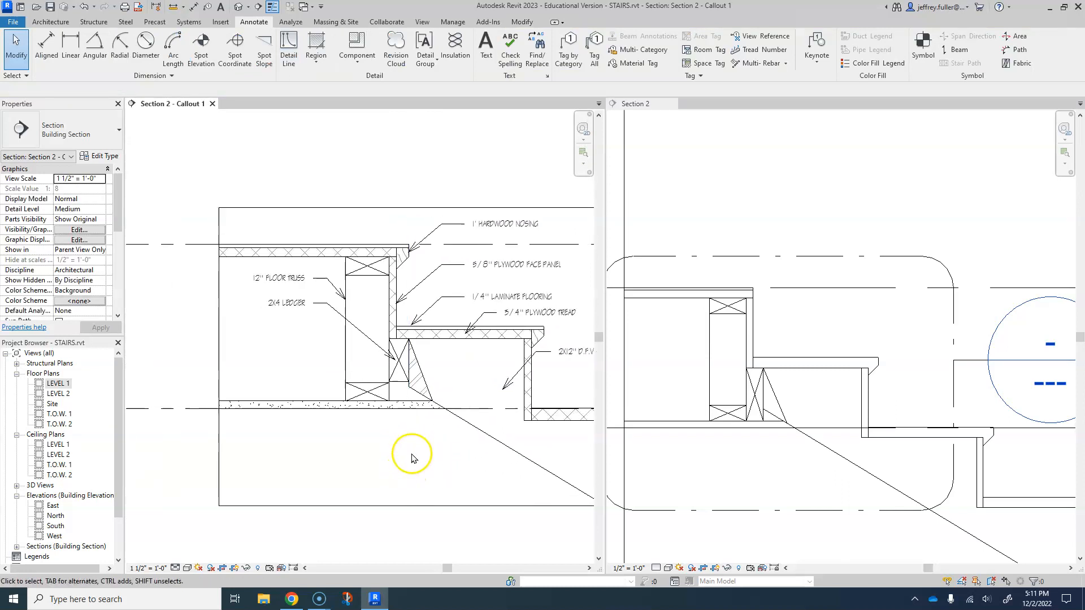
middle_click_drag(428, 450, 359, 477)
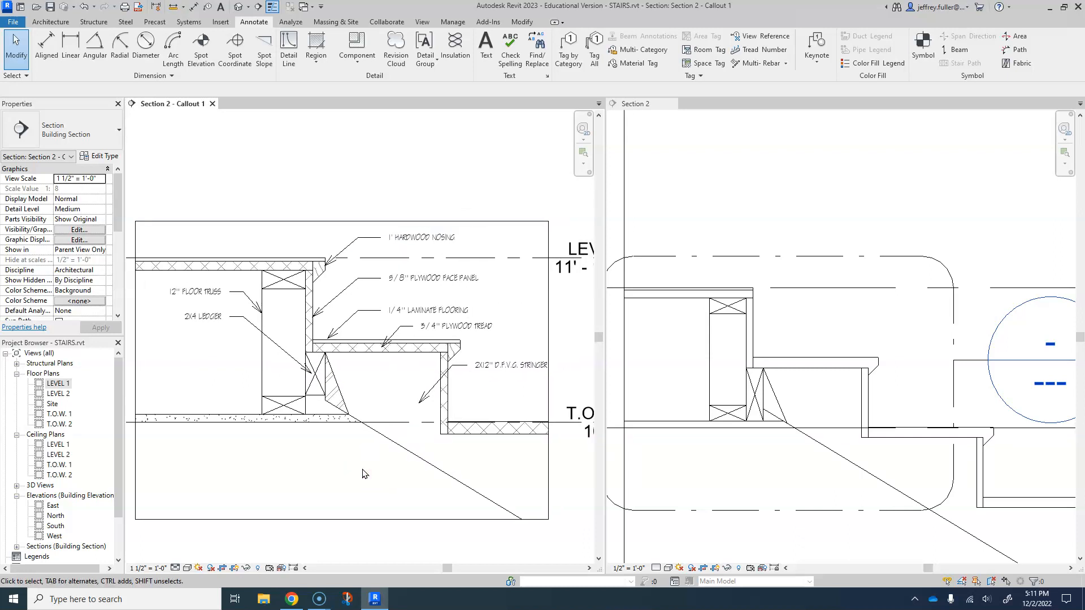